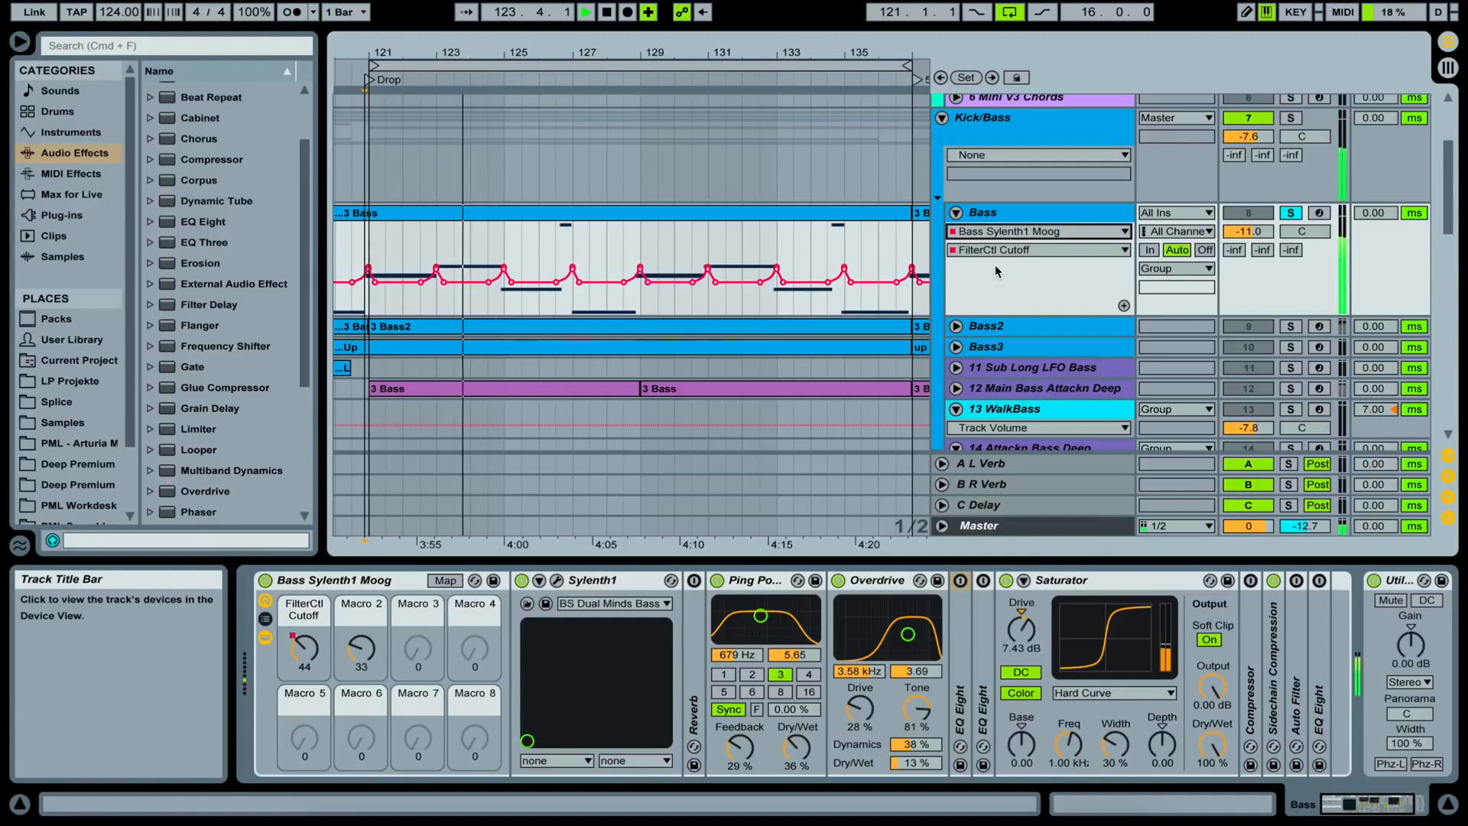
Unsolo the Bass track and switch on the first EQ Eight in its device chain
{"action": "left_click", "coordinate": [1291, 213]}
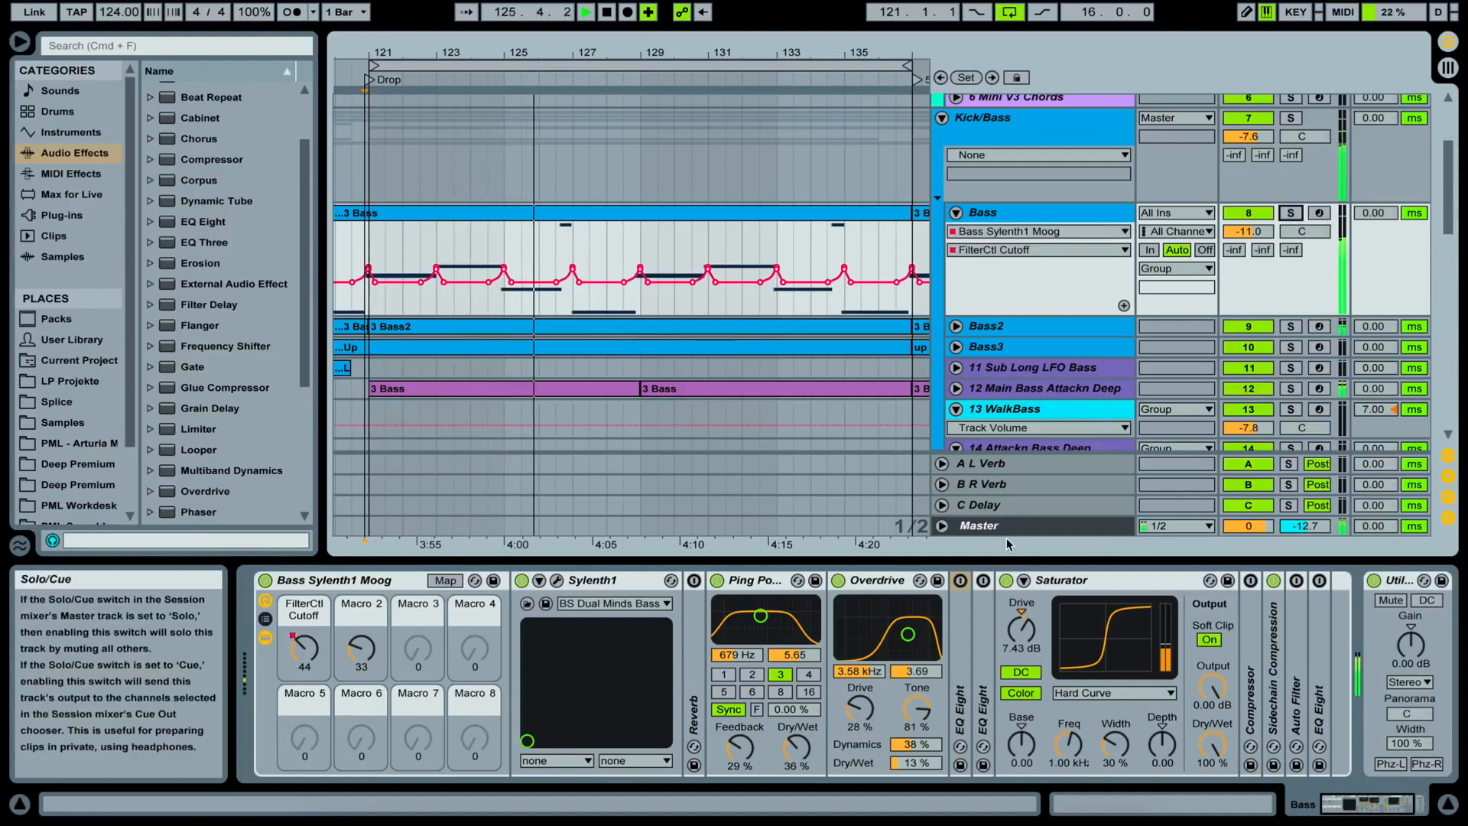
{"action": "left_click", "coordinate": [961, 581]}
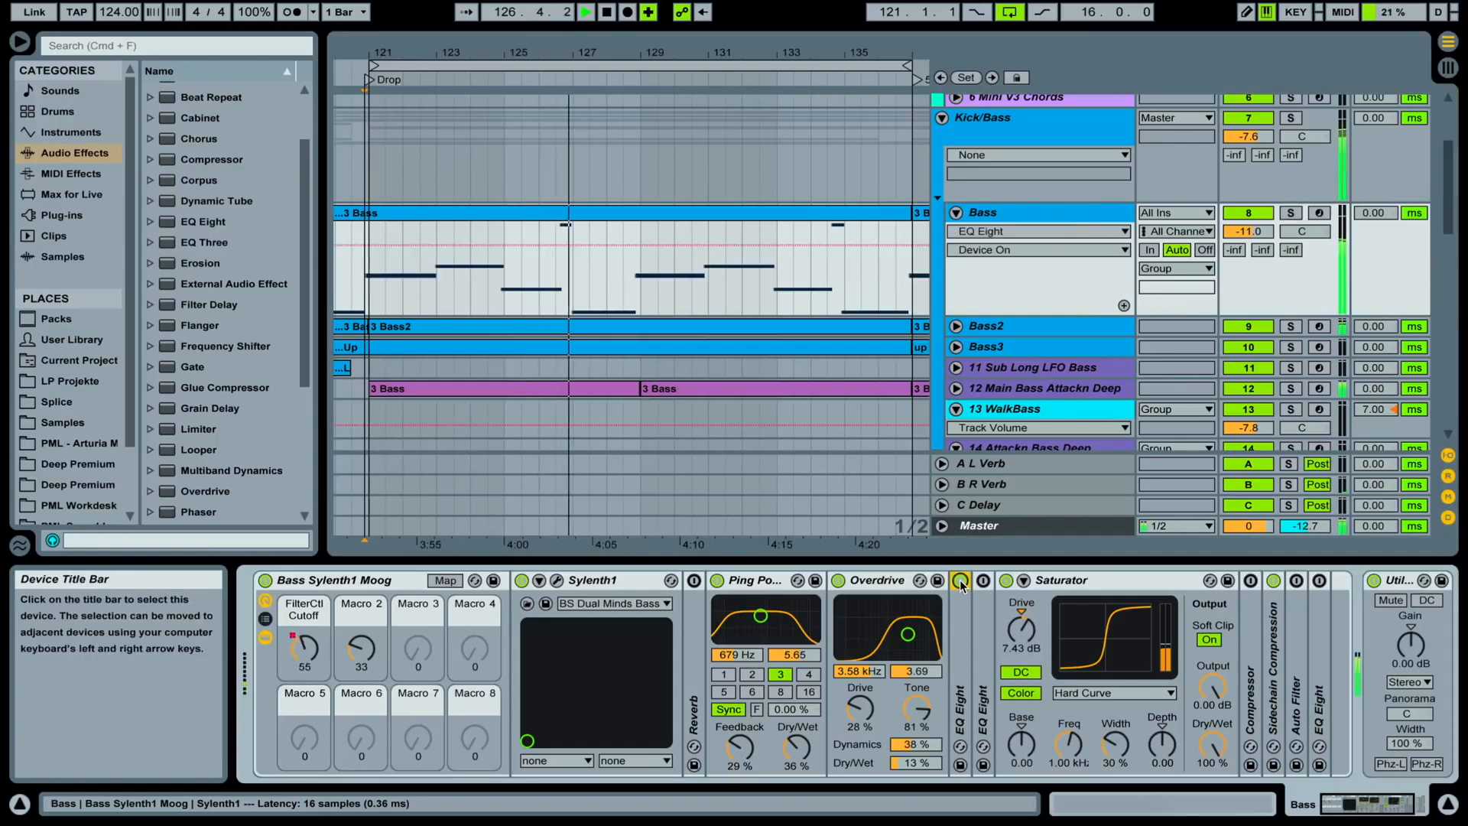
Examine the MIDI notes of the Bass track's 3 Bass clip and the settings of its Sylenth1 patch
{"action": "double_click", "coordinate": [704, 214]}
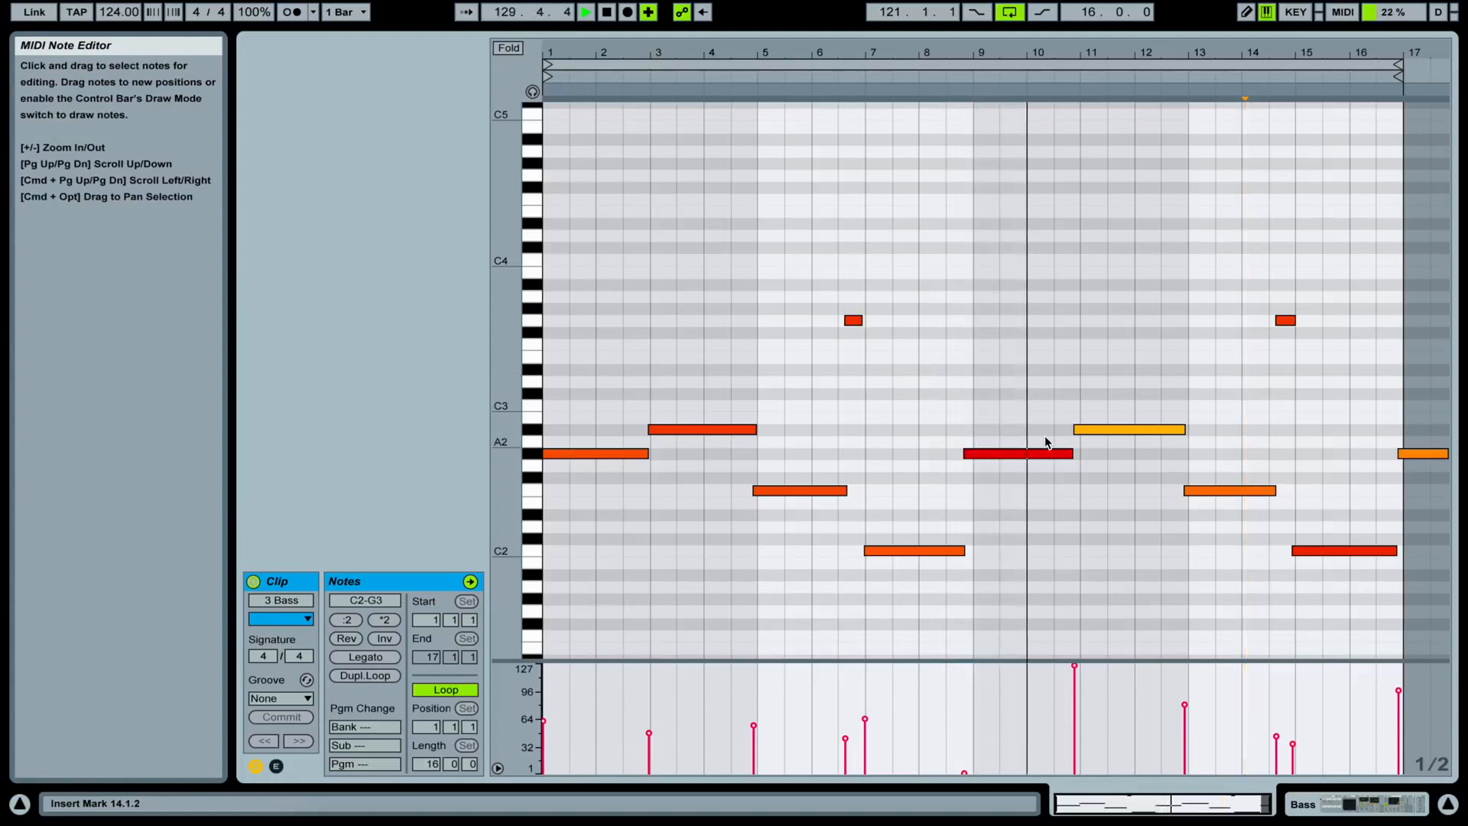
{"action": "left_click", "coordinate": [1362, 803]}
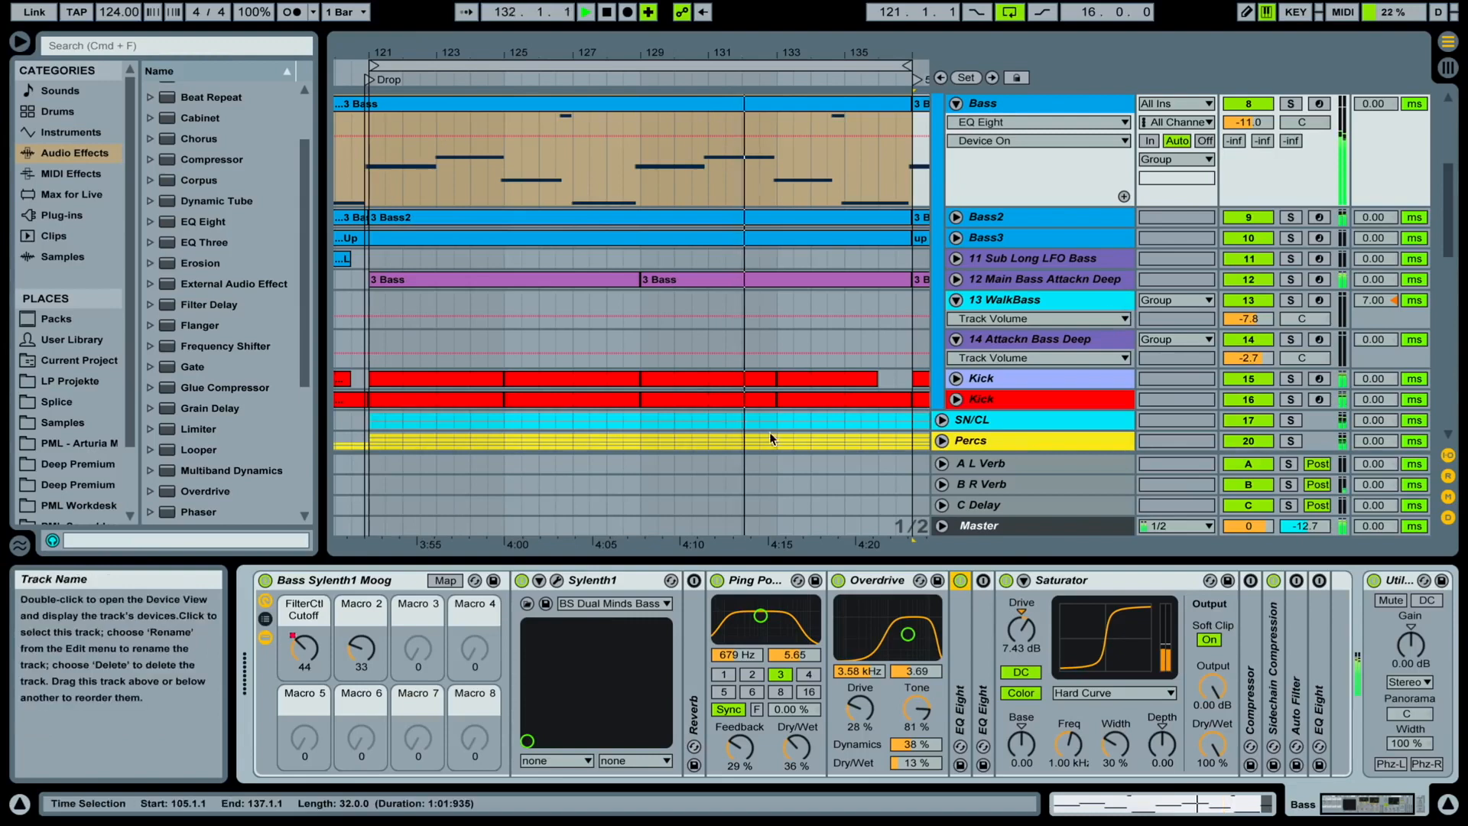
{"action": "left_click", "coordinate": [558, 580]}
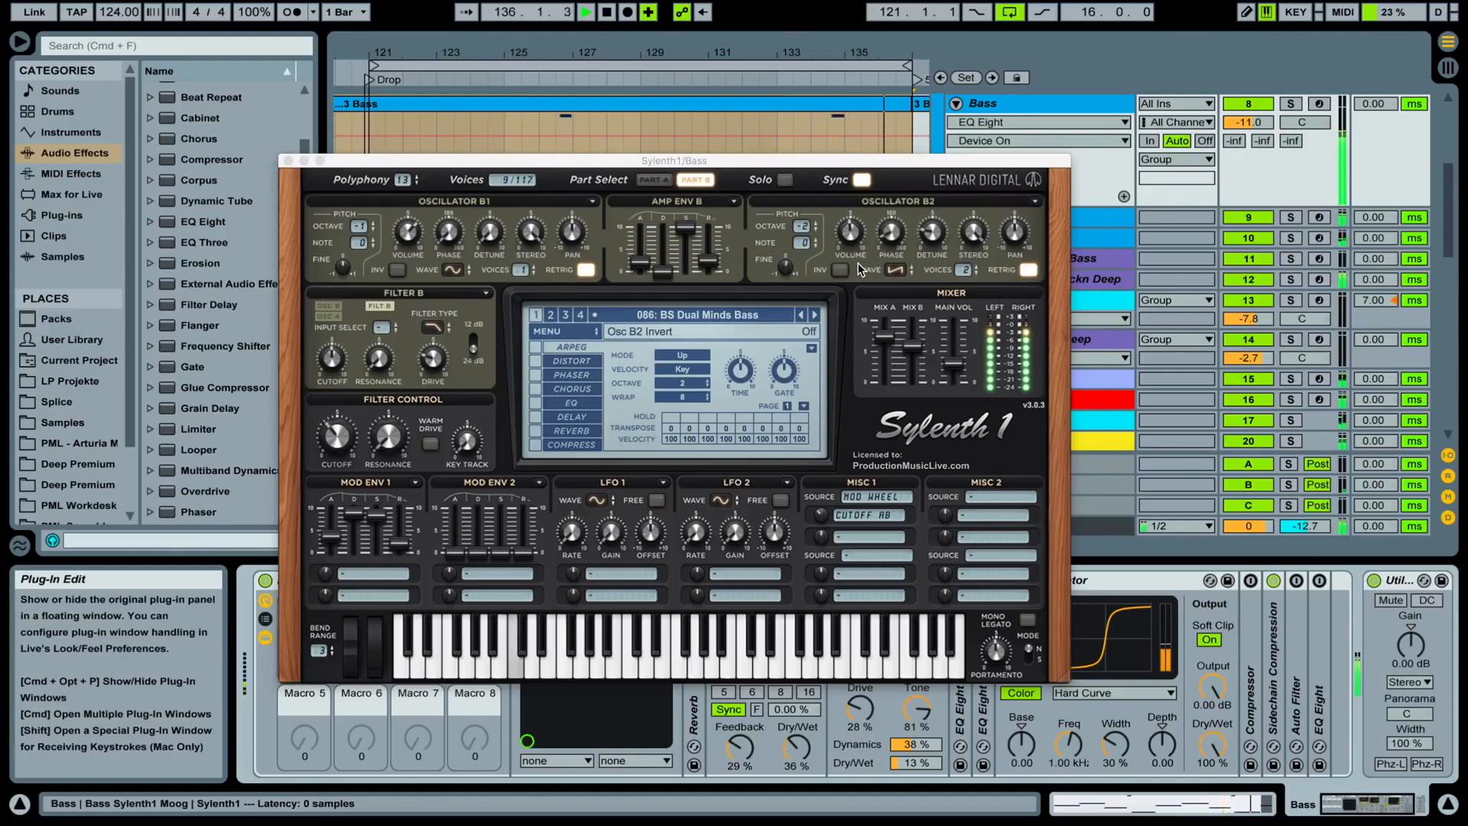
{"action": "key", "text": "space"}
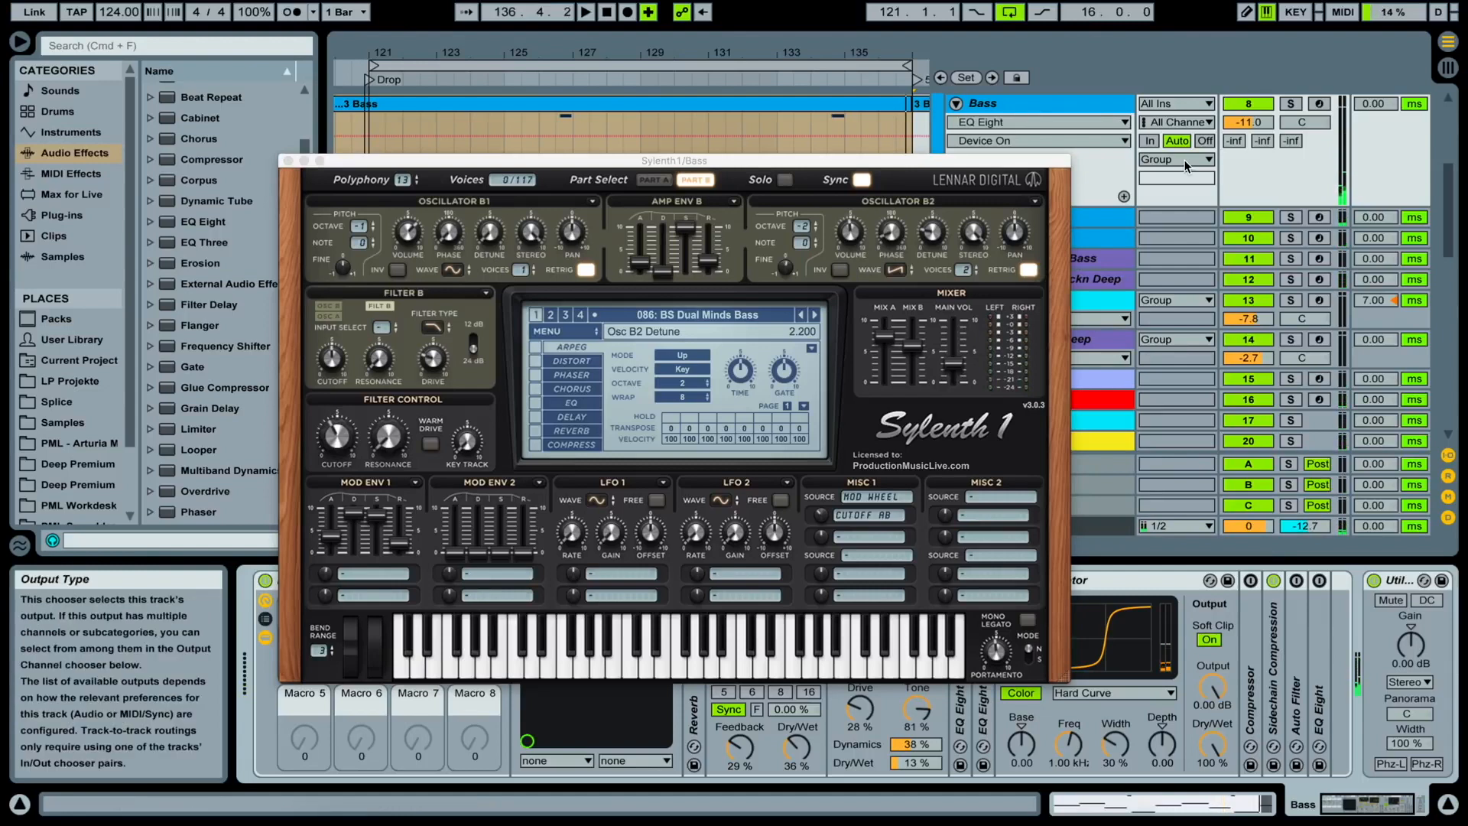
{"action": "left_click", "coordinate": [288, 161]}
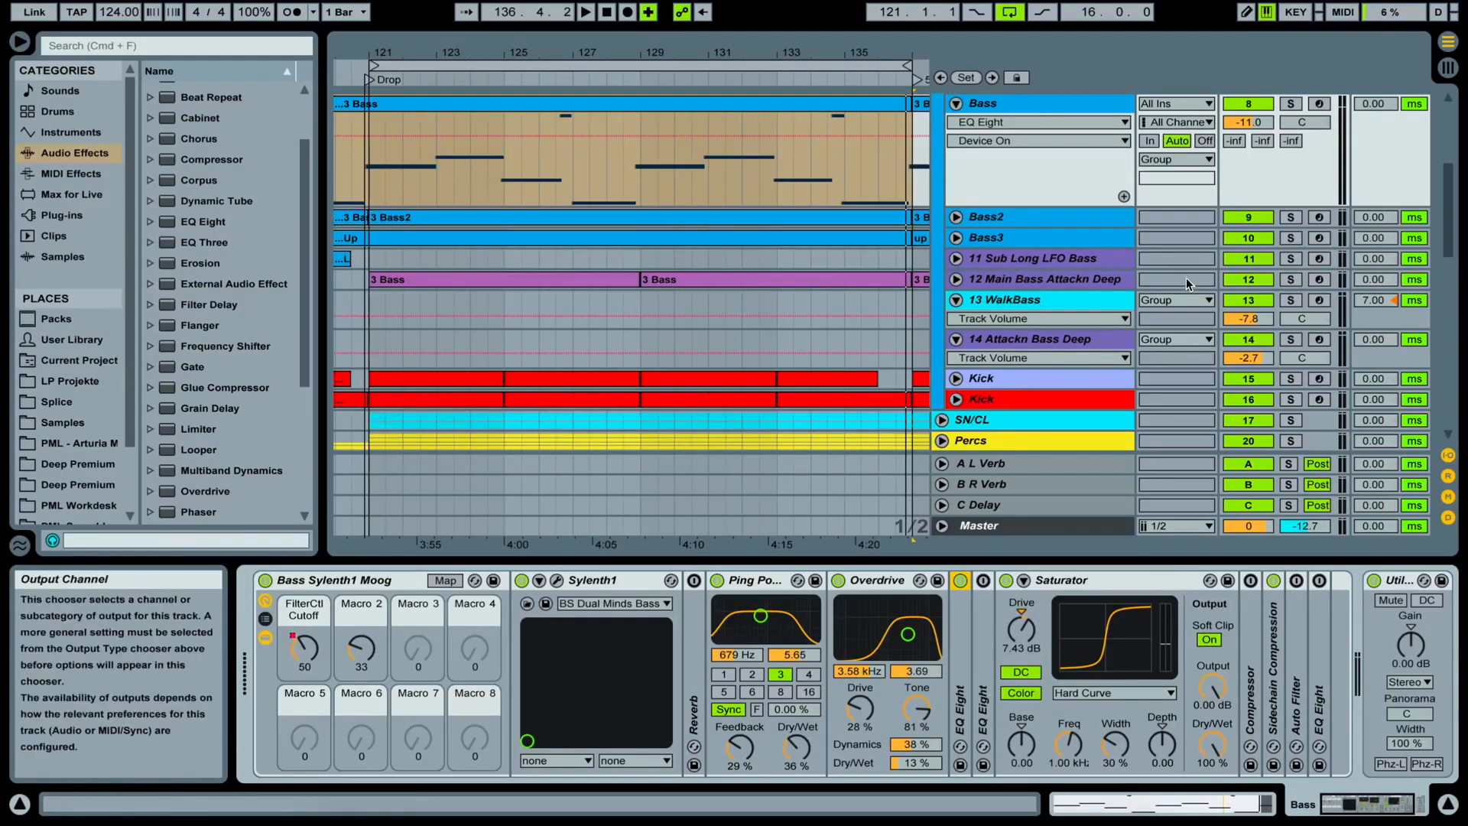
Duplicate the Bass track and audition the soloed copy from the Drop locator
{"action": "left_click", "coordinate": [1104, 104]}
{"action": "right_click", "coordinate": [1103, 104]}
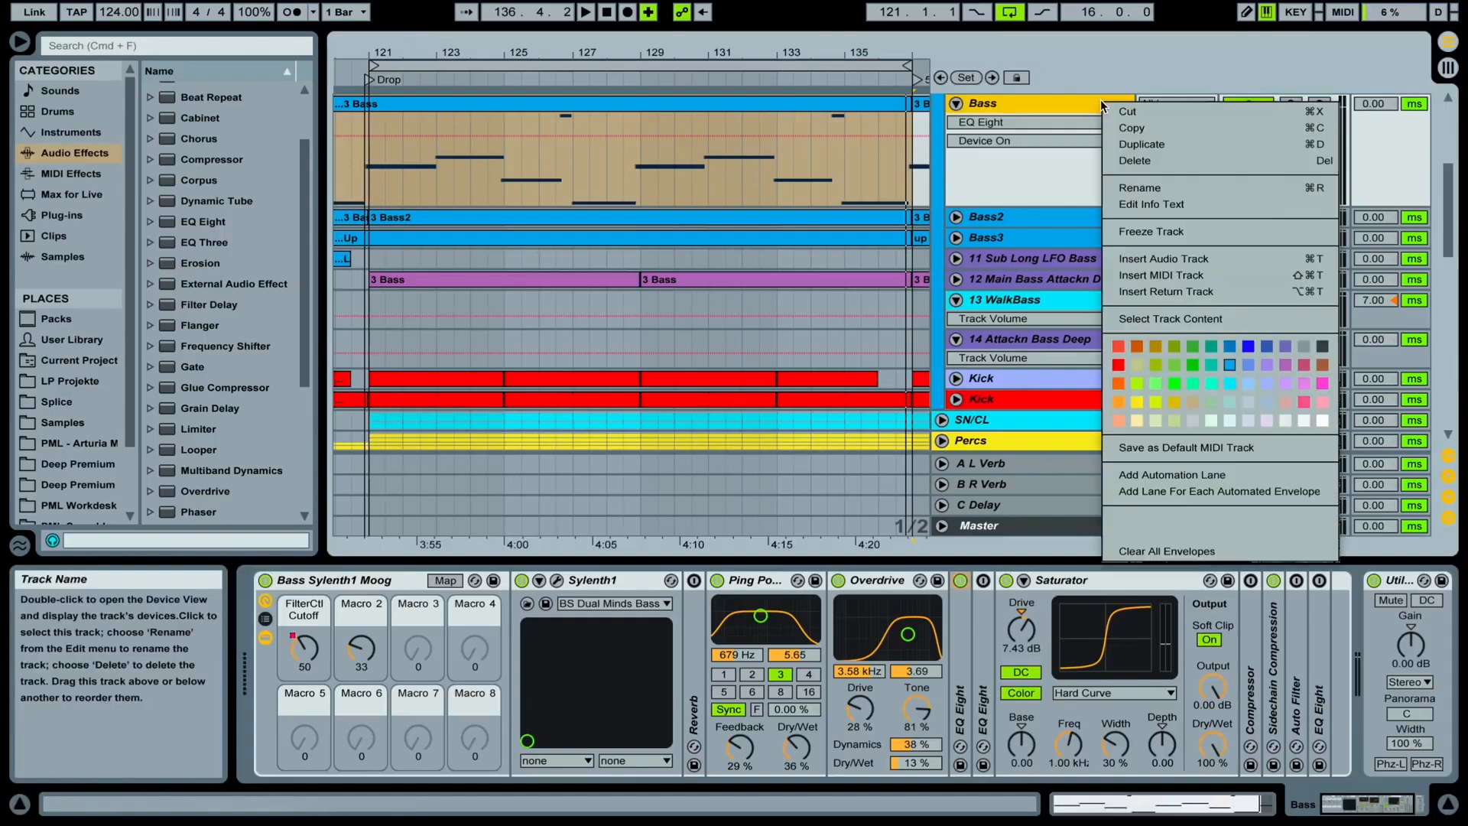
{"action": "left_click", "coordinate": [1141, 144]}
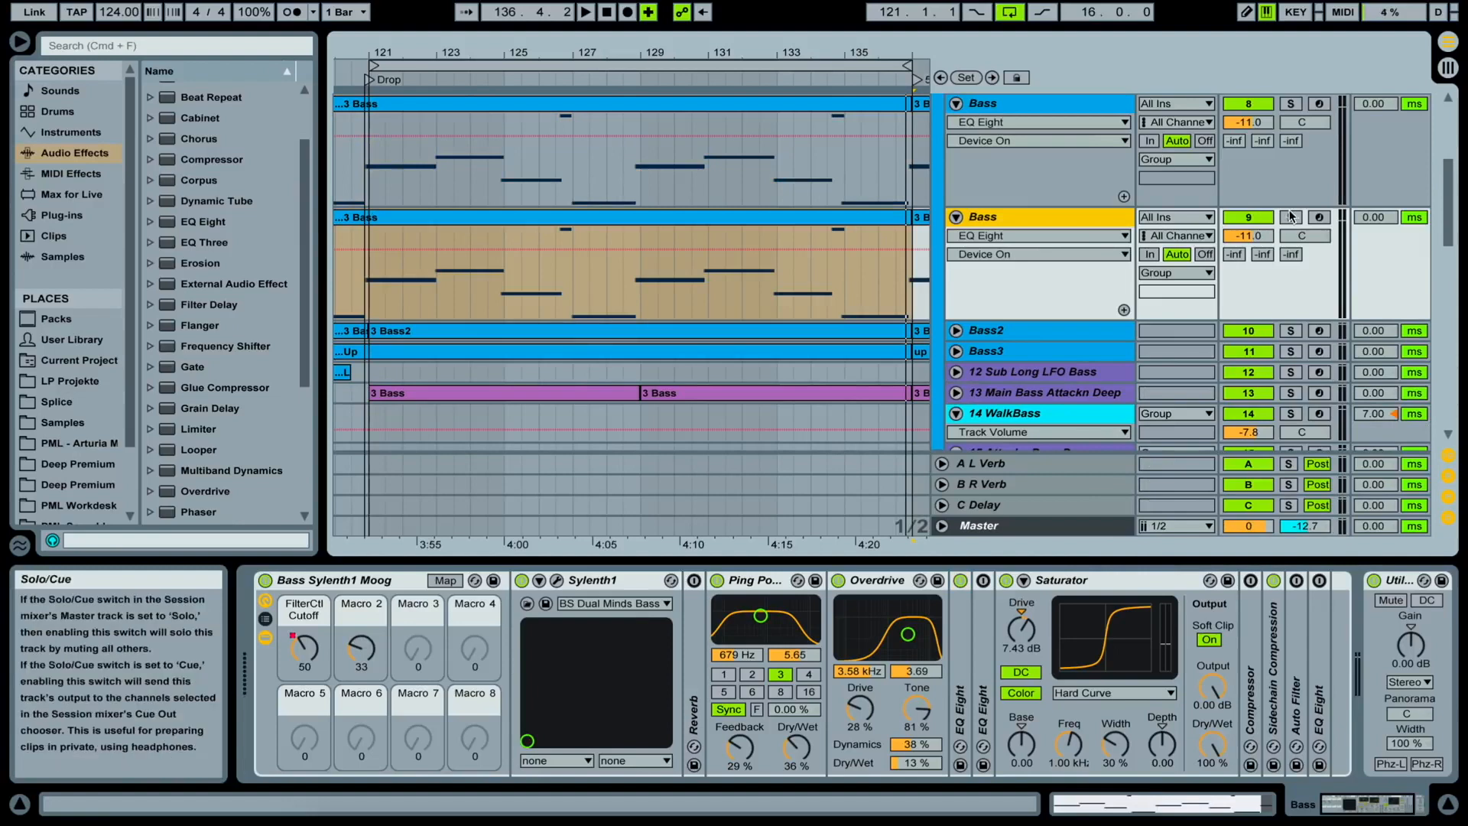
{"action": "left_click", "coordinate": [1015, 219]}
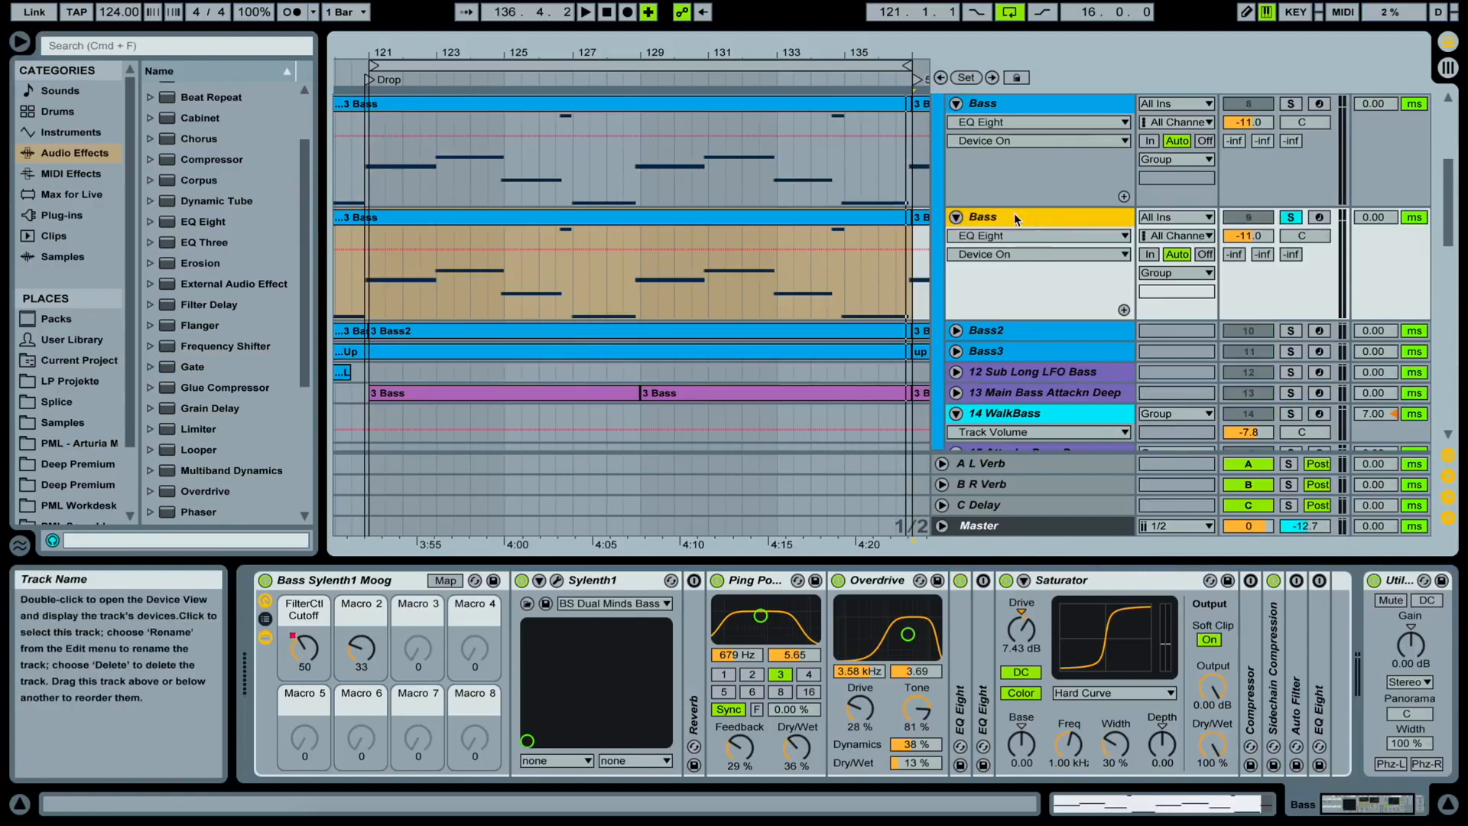
{"action": "double_click", "coordinate": [365, 79]}
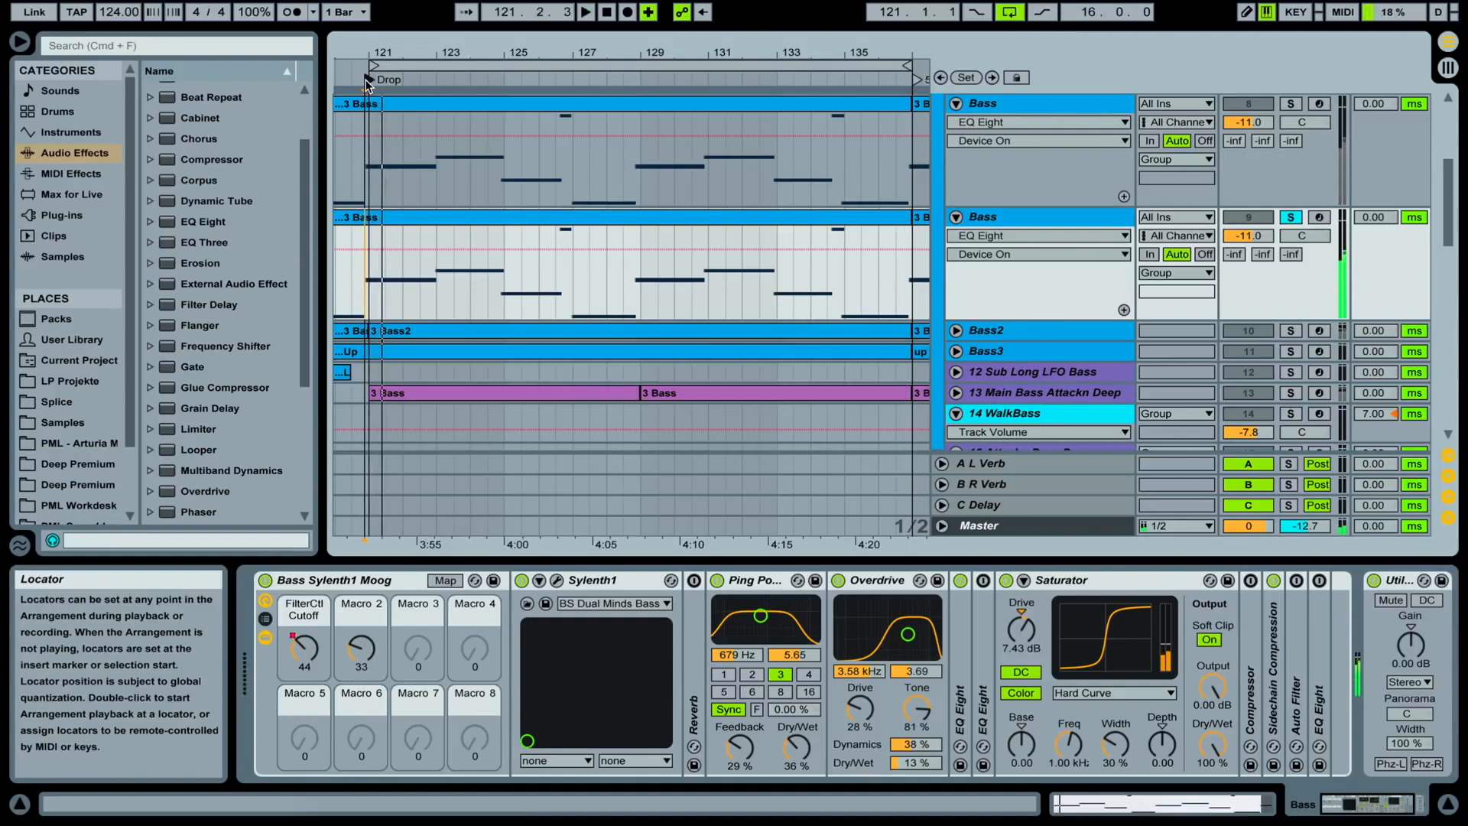
Delete the FilterCtl Cutoff automation on the duplicated Bass track
{"action": "left_click", "coordinate": [301, 649]}
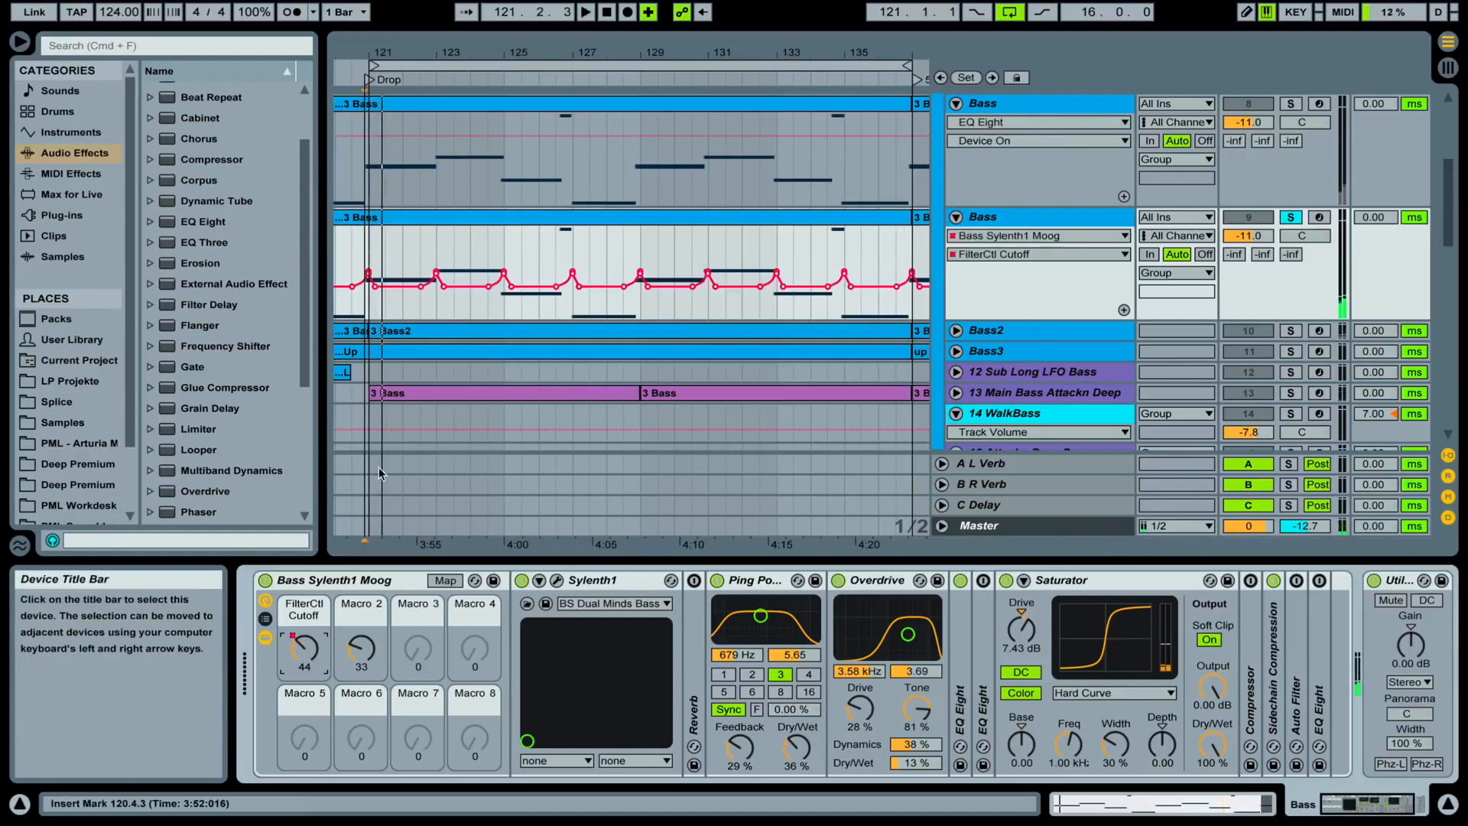
{"action": "right_click", "coordinate": [302, 659]}
{"action": "left_click", "coordinate": [352, 395]}
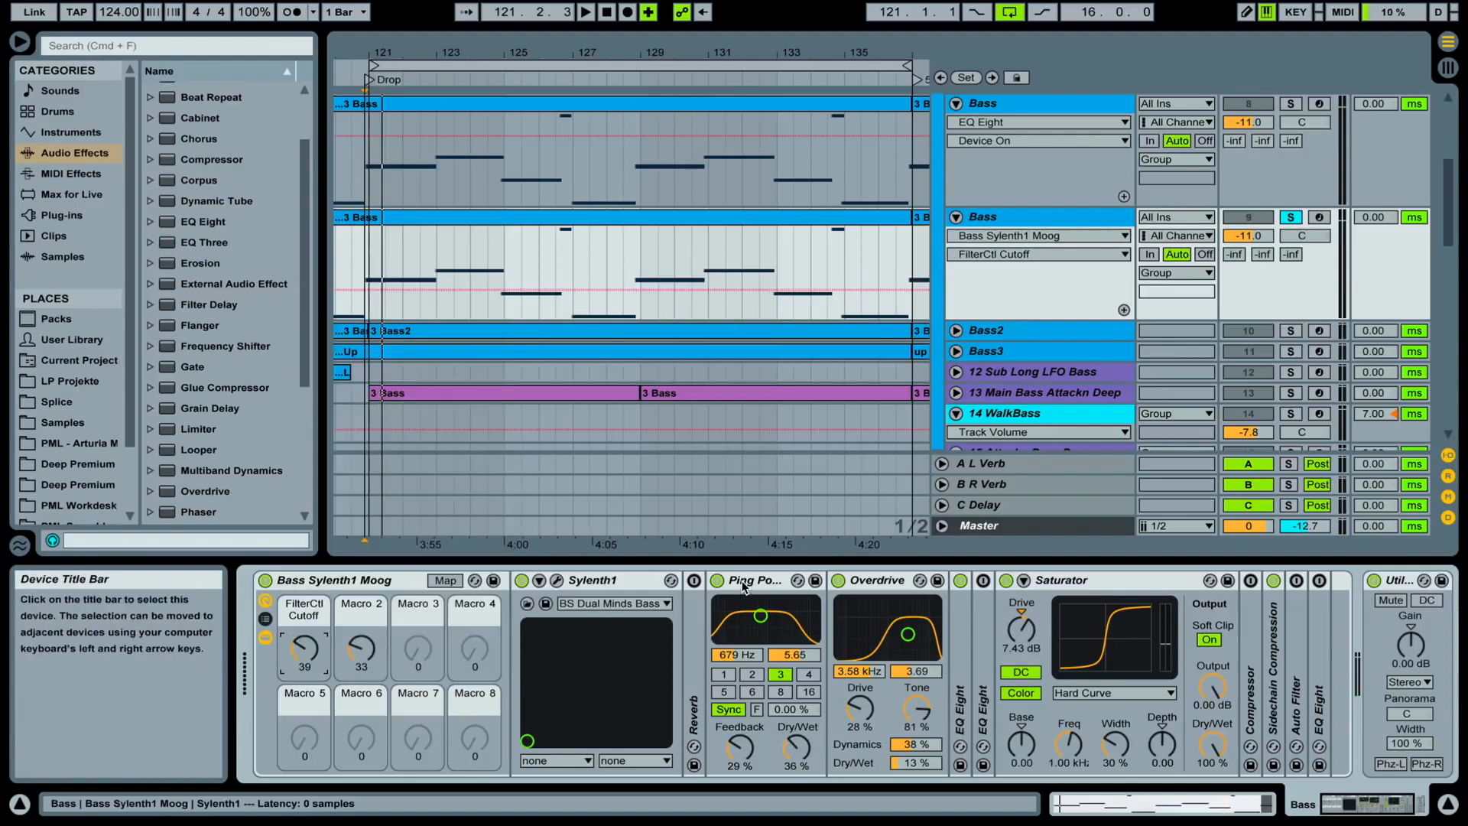
Bypass the duplicate's Ping Pong Delay, Overdrive, first EQ Eight, Saturator and Sidechain Compression, and set the Utility gain to 13.9 dB
{"action": "left_click", "coordinate": [718, 581]}
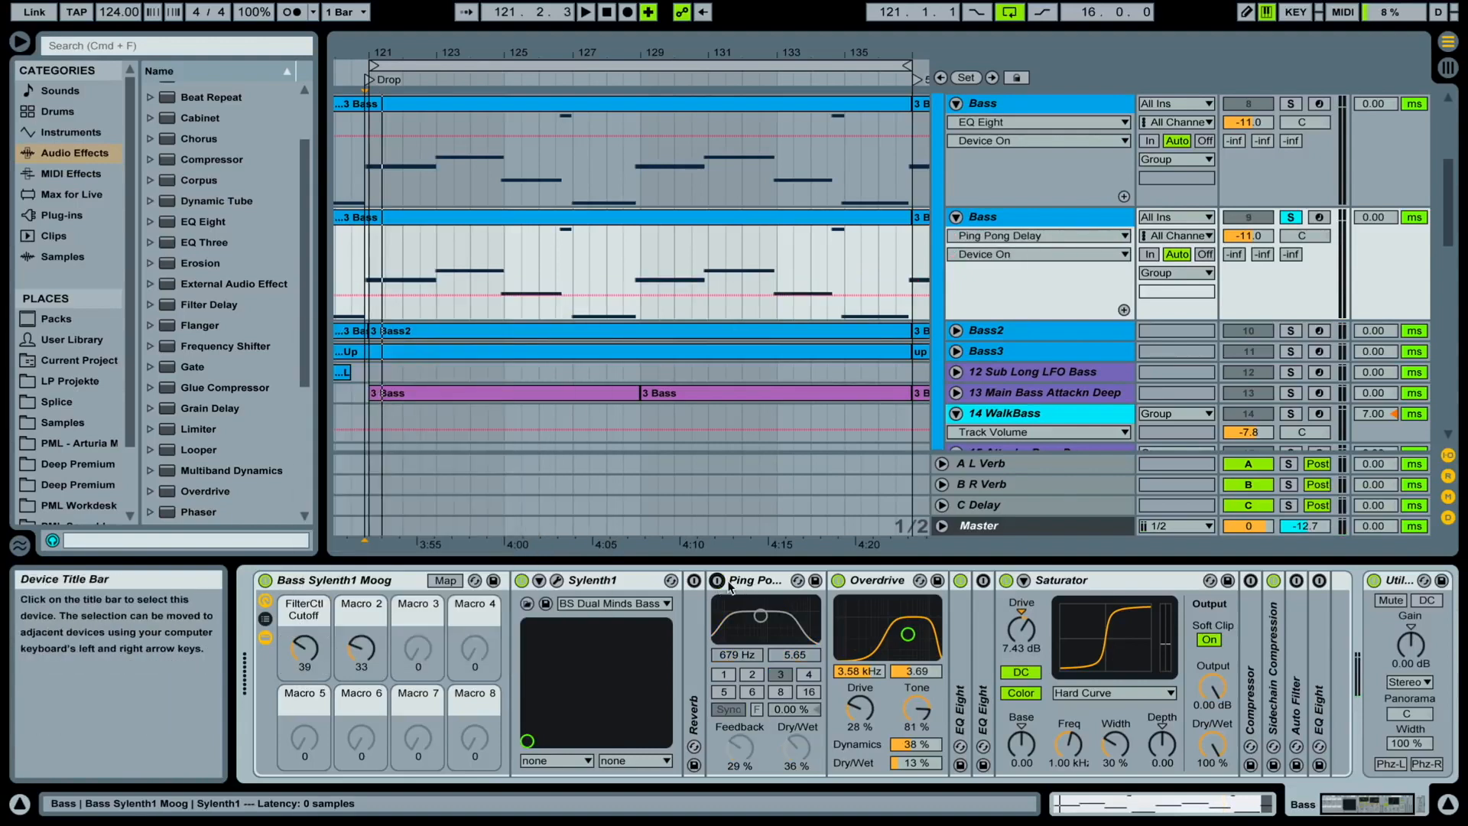
{"action": "left_click", "coordinate": [838, 581]}
{"action": "left_click", "coordinate": [960, 581]}
{"action": "left_click", "coordinate": [1006, 580]}
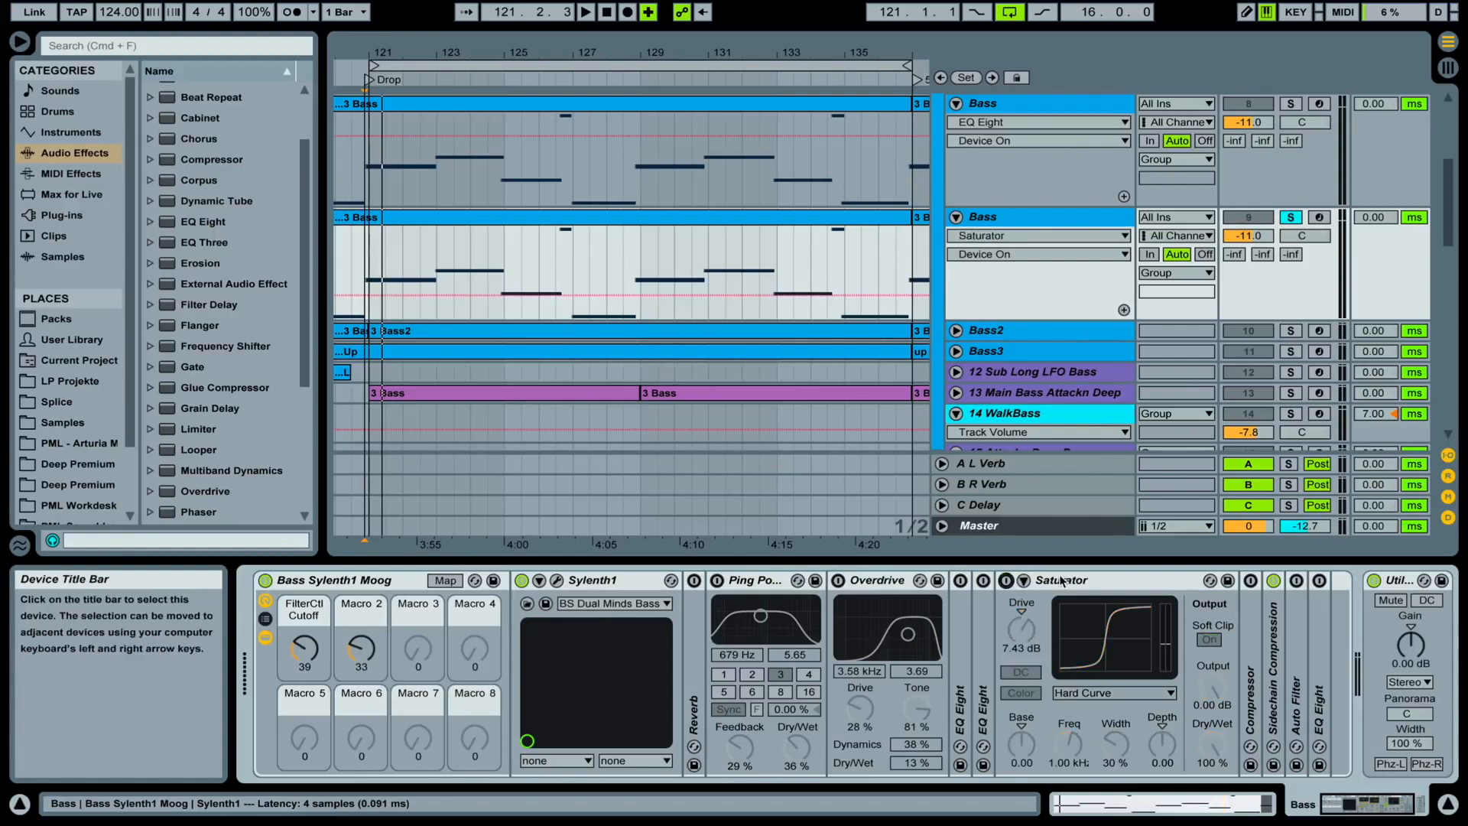
{"action": "left_click", "coordinate": [1273, 580]}
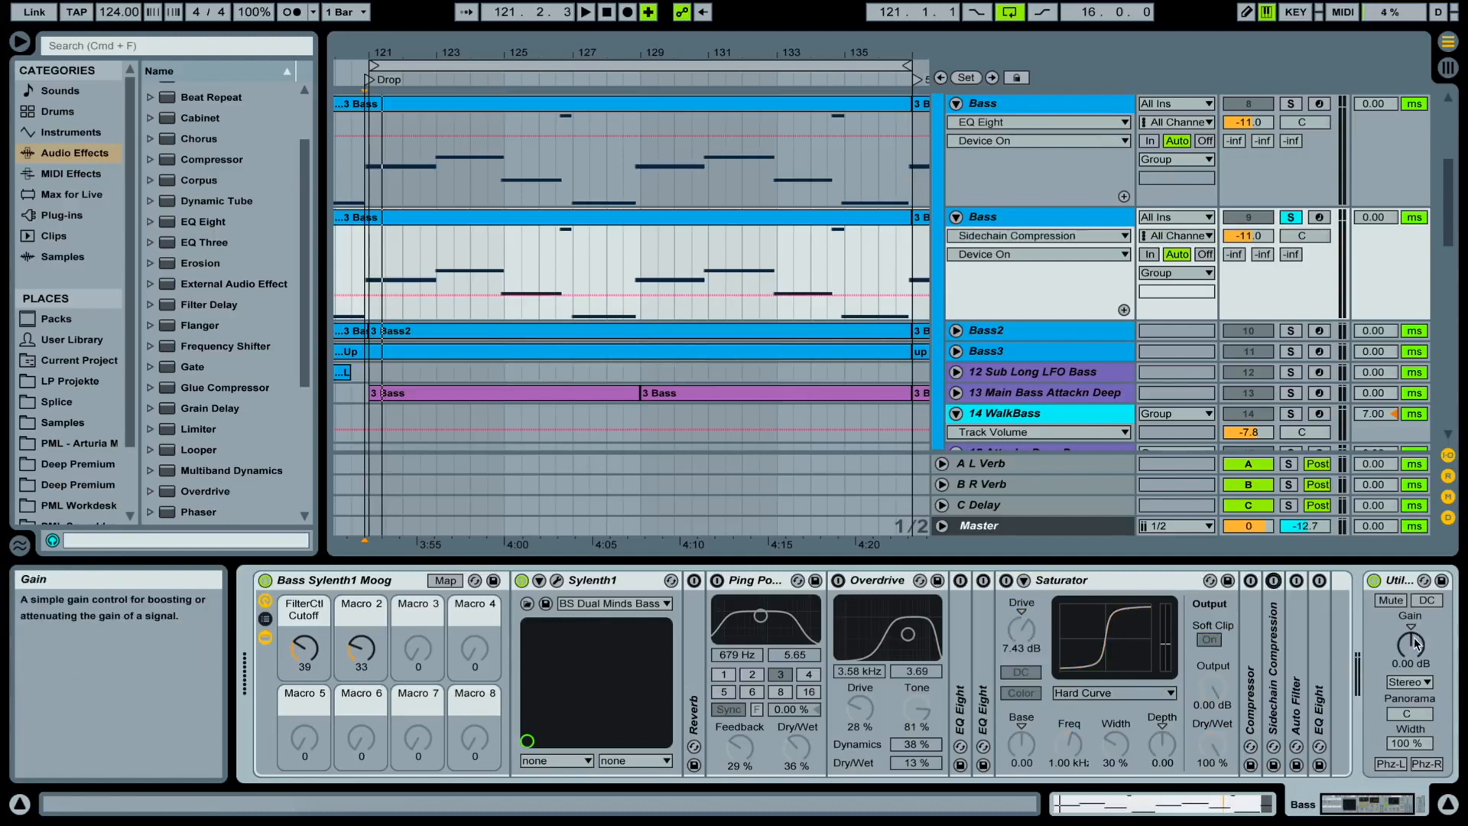
{"action": "left_click_drag", "start_coordinate": [1411, 644], "coordinate": [1411, 683]}
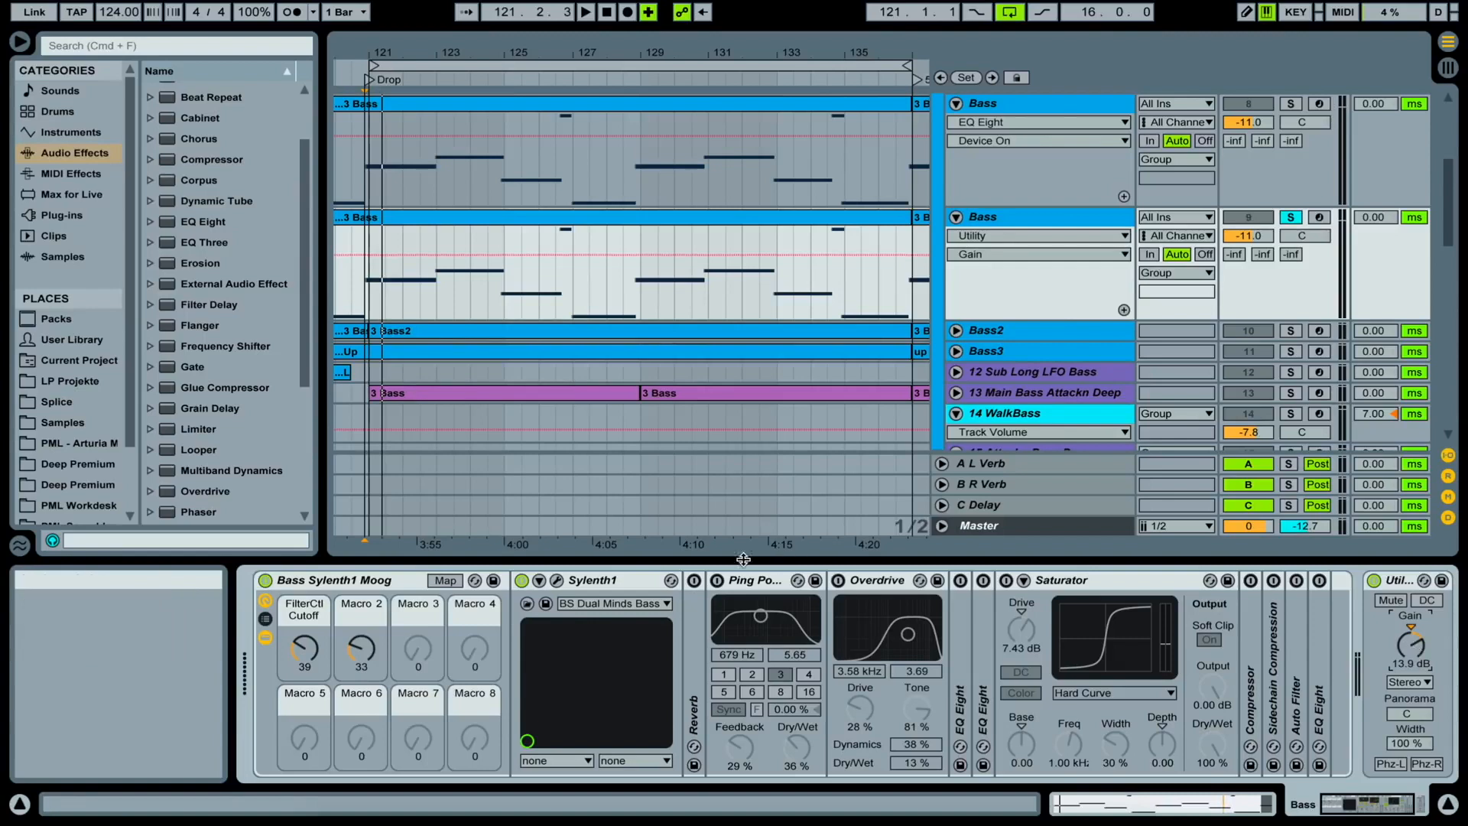
Clear the current preset in the duplicated track's Sylenth1 and audition the initialized patch
{"action": "left_click", "coordinate": [557, 582]}
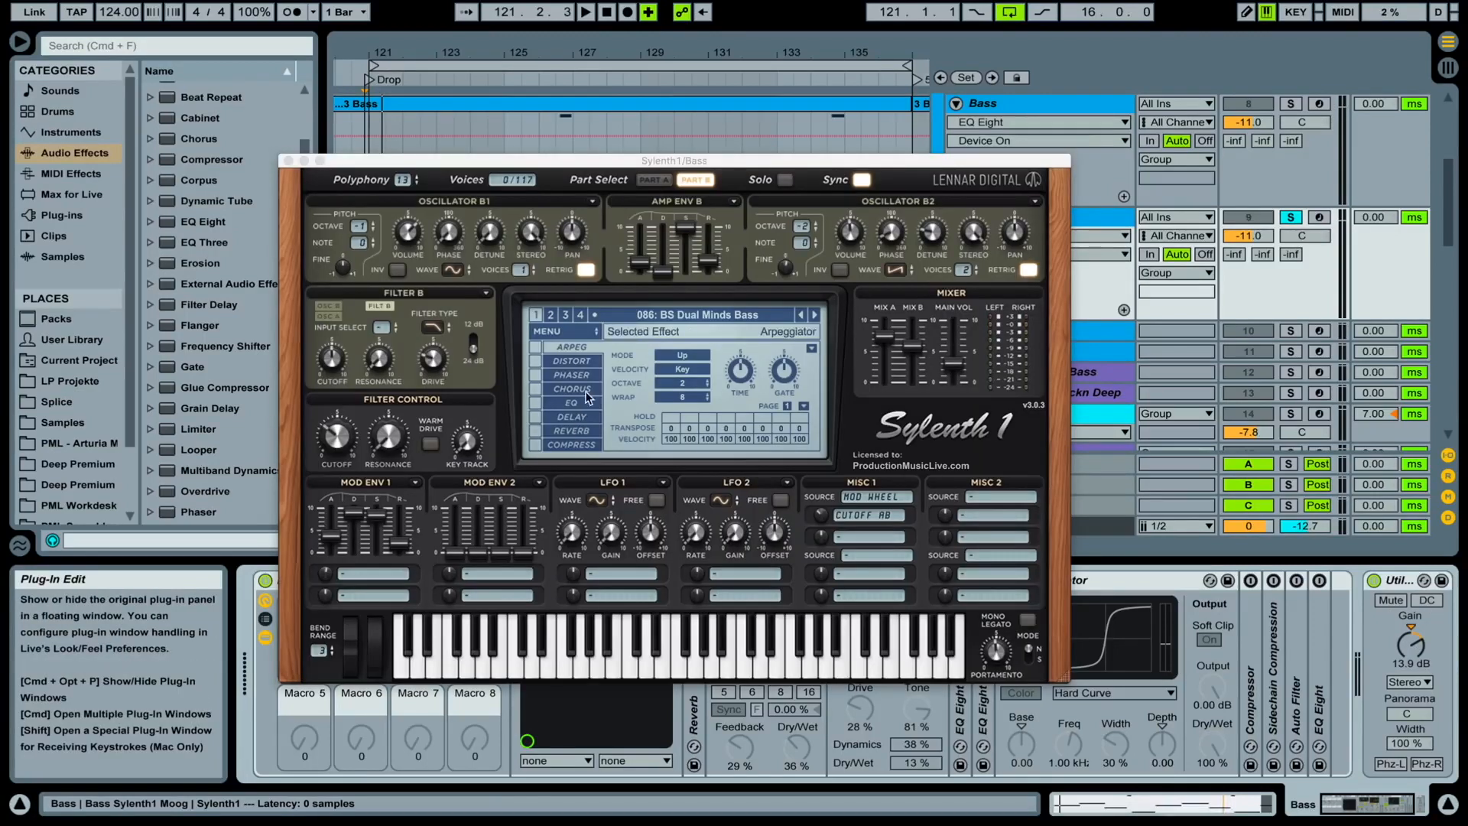
{"action": "left_click", "coordinate": [556, 334]}
{"action": "mouse_move", "coordinate": [617, 352]}
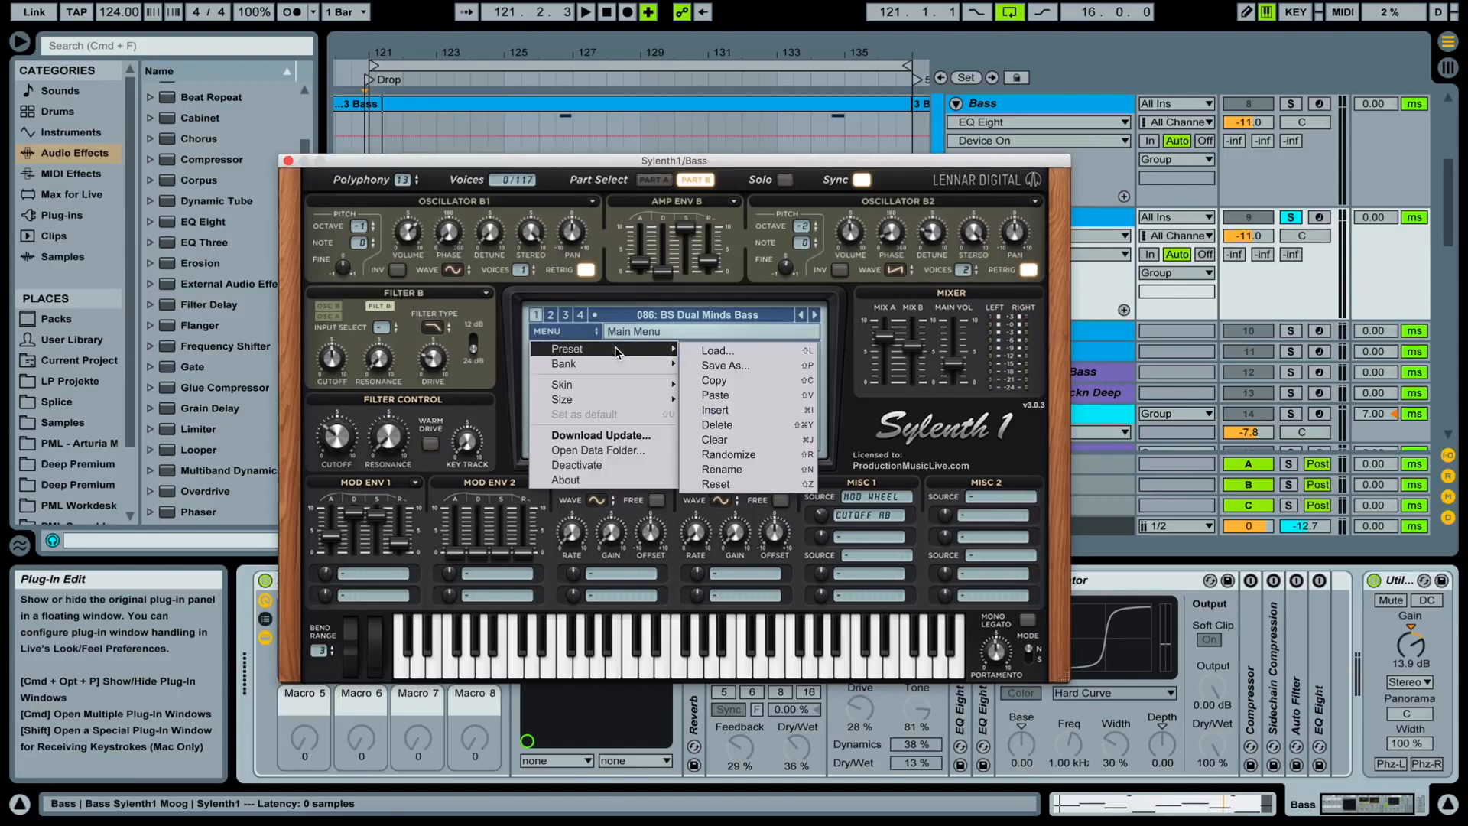
{"action": "left_click", "coordinate": [770, 440]}
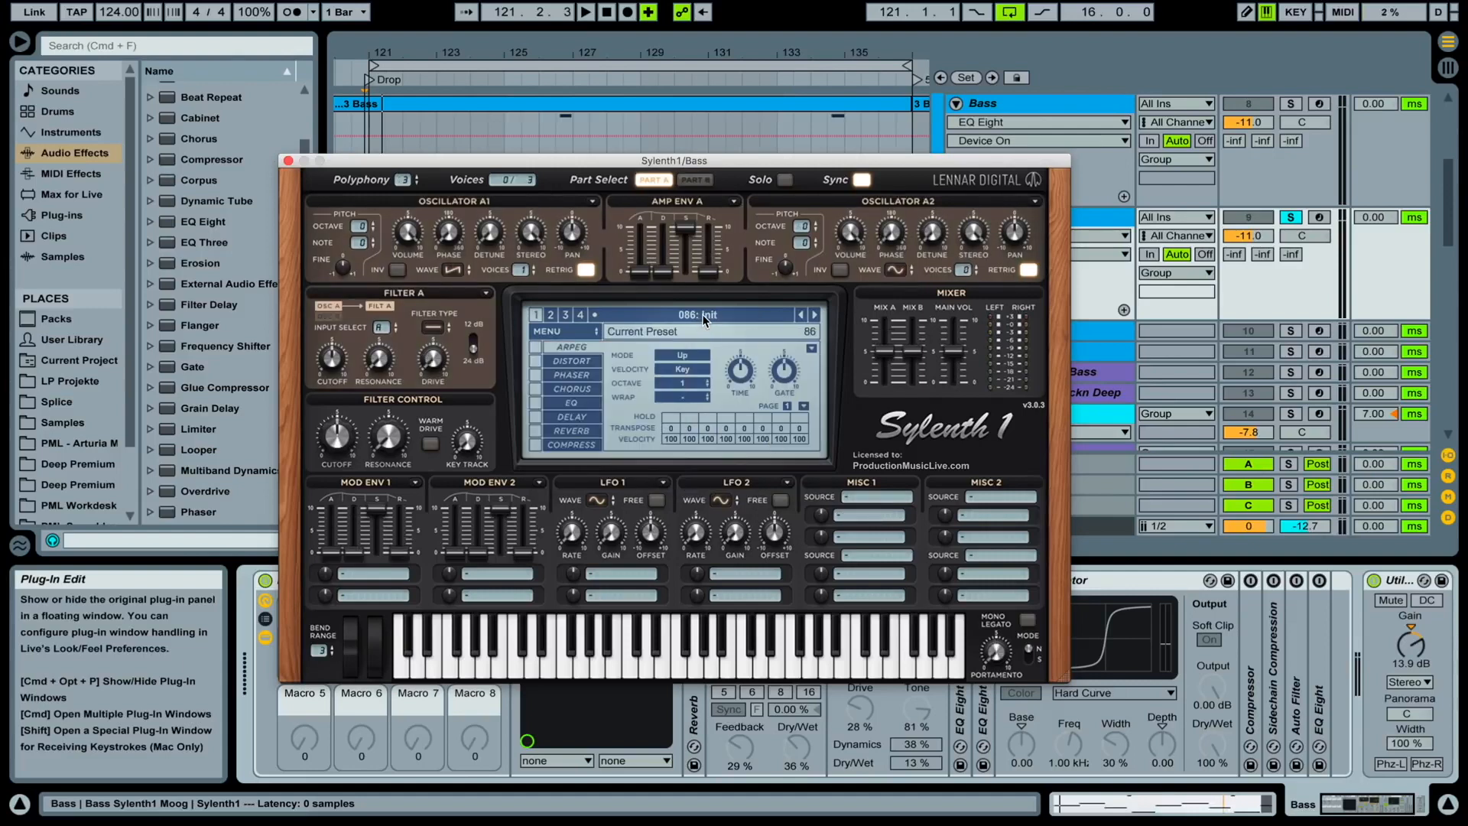
{"action": "key", "text": "space"}
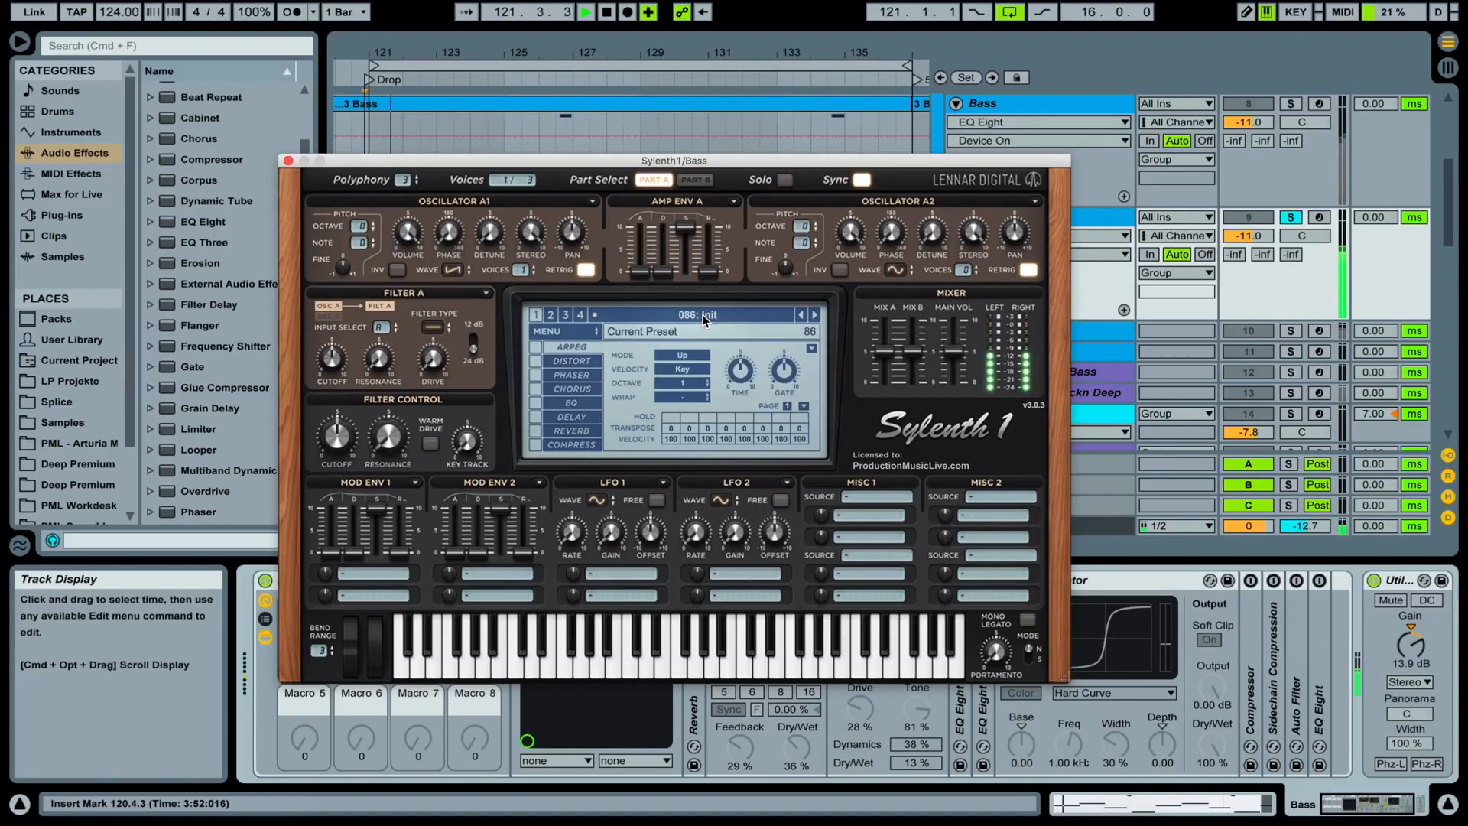
{"action": "key", "text": "space"}
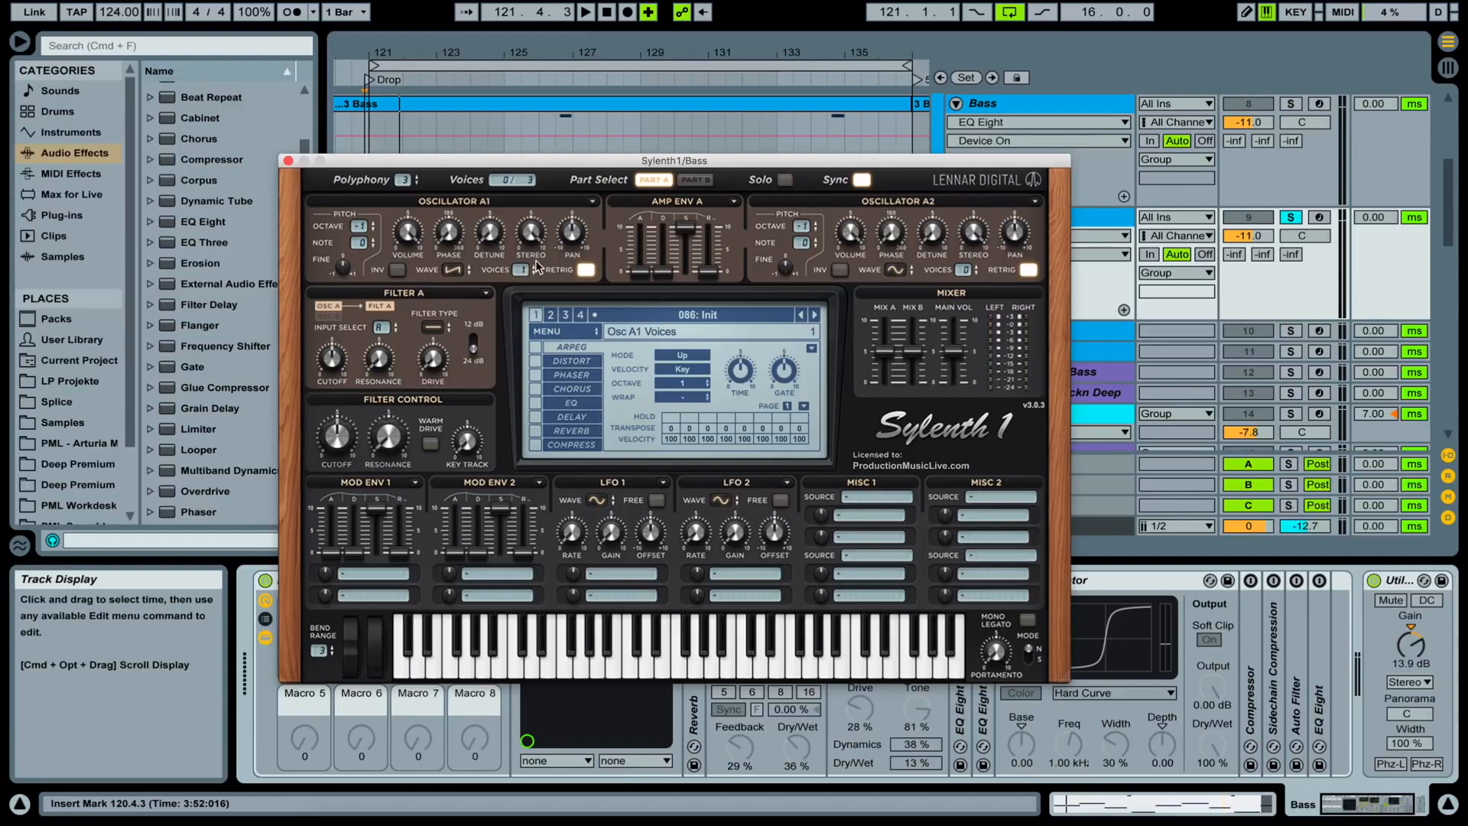
Set oscillator A1's waveform to Saw and audition the sound
{"action": "left_click", "coordinate": [453, 269]}
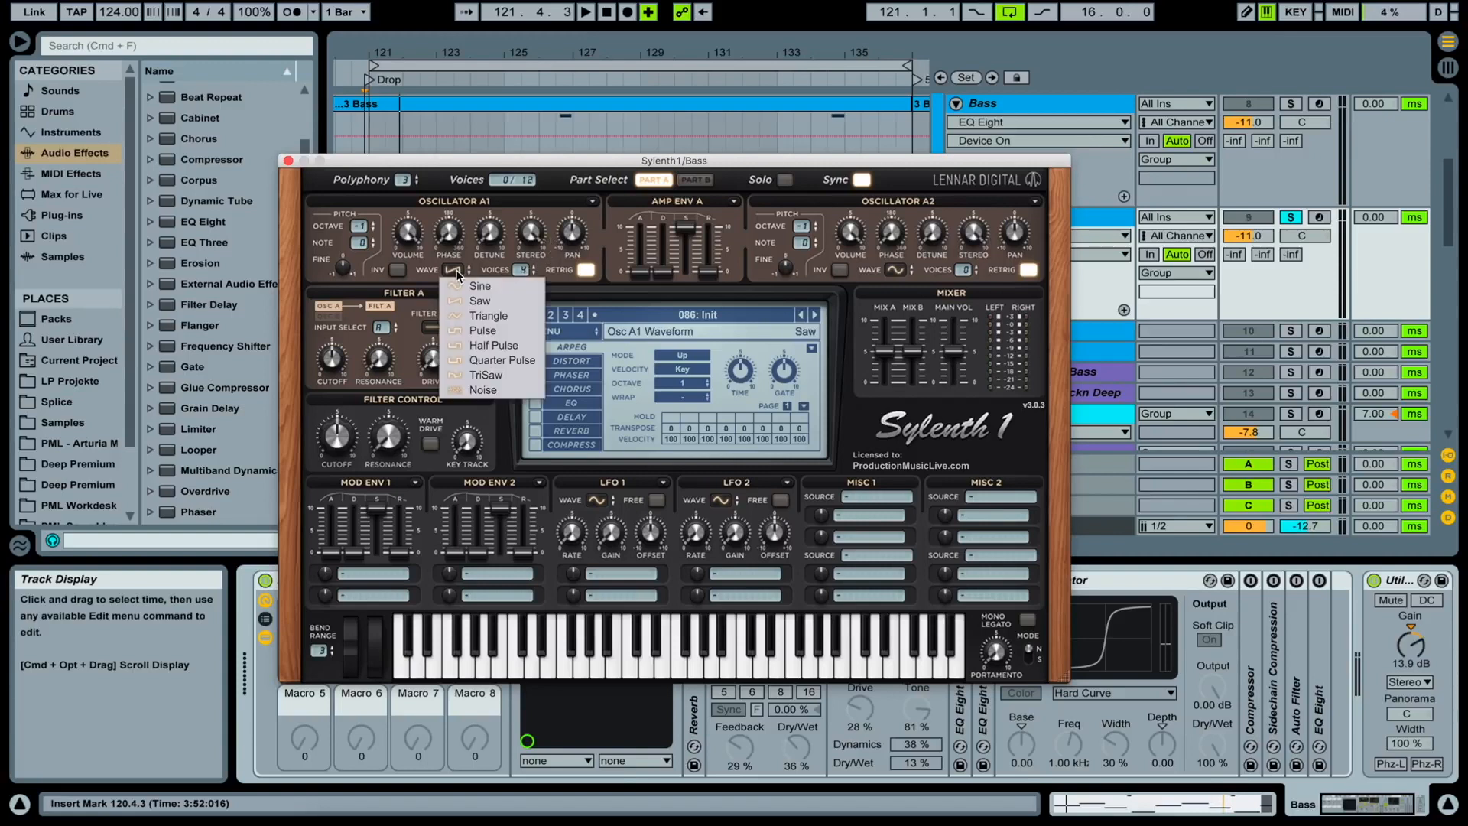
{"action": "left_click", "coordinate": [523, 299]}
{"action": "key", "text": "space"}
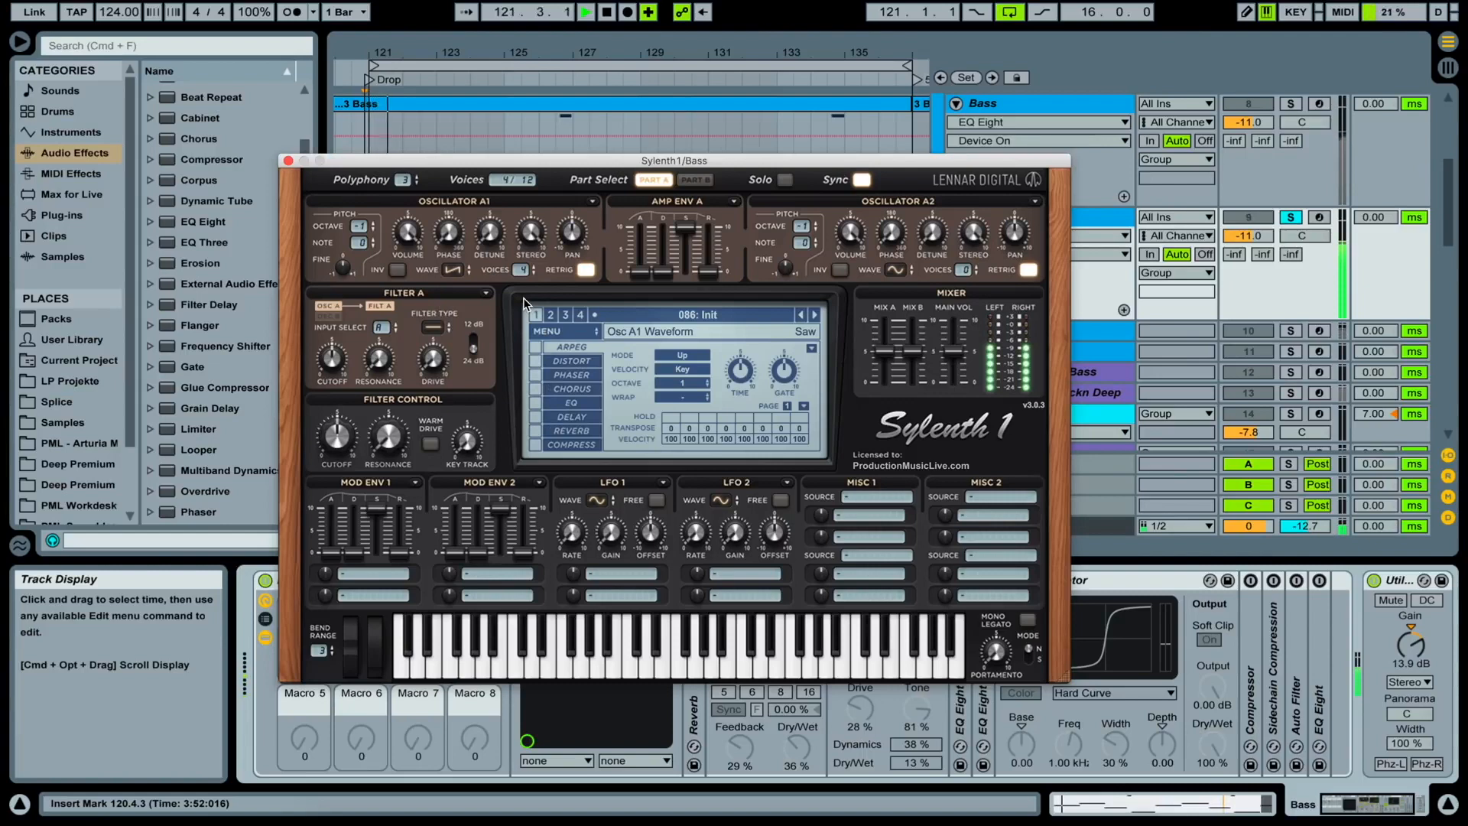
{"action": "key", "text": "space"}
Turn off retrigger on oscillator A1 and set its detune to about 2.69 during playback
{"action": "left_click", "coordinate": [587, 270]}
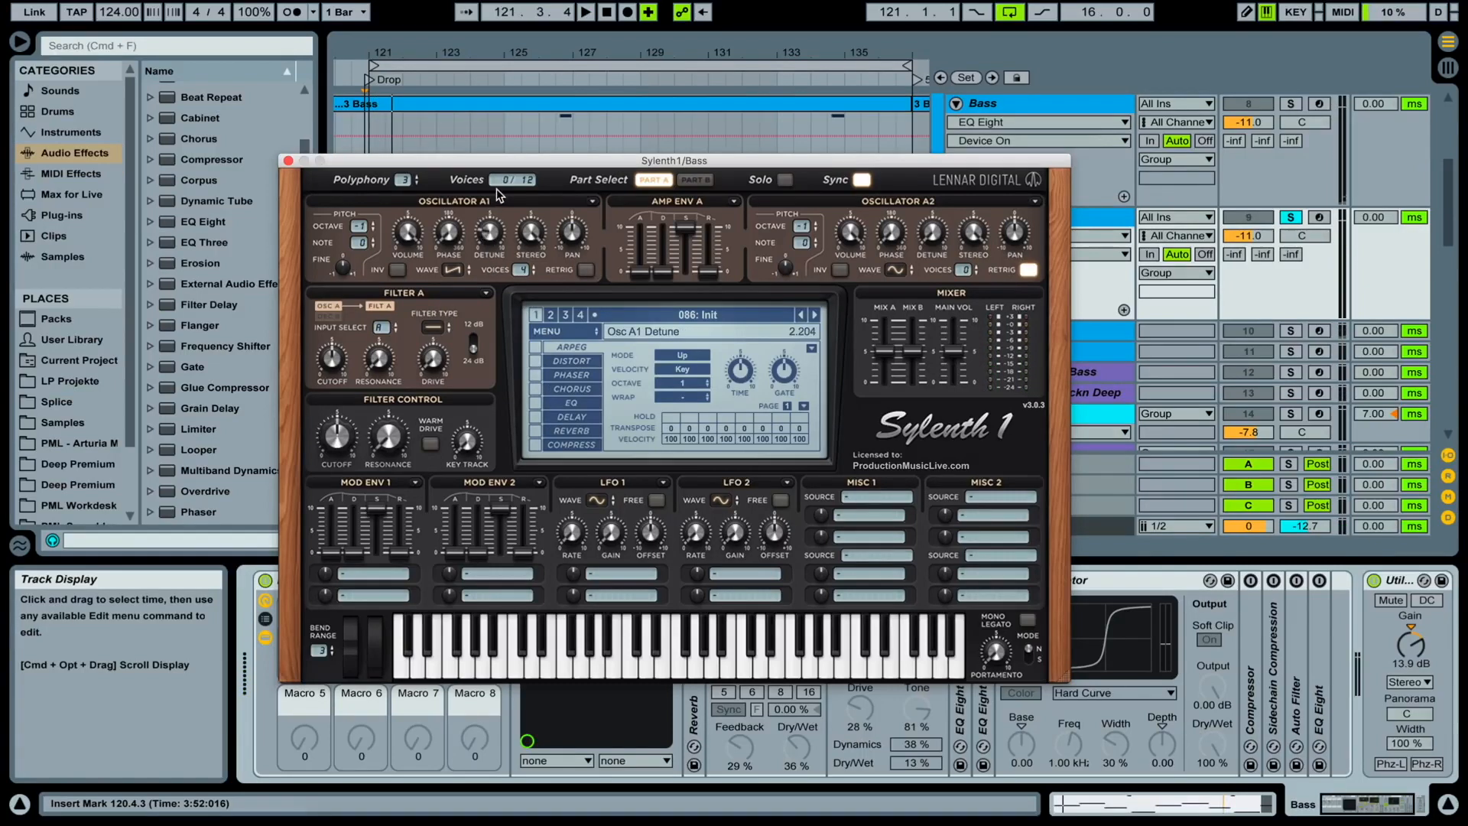
{"action": "key", "text": "space"}
{"action": "left_click_drag", "start_coordinate": [490, 230], "coordinate": [489, 215]}
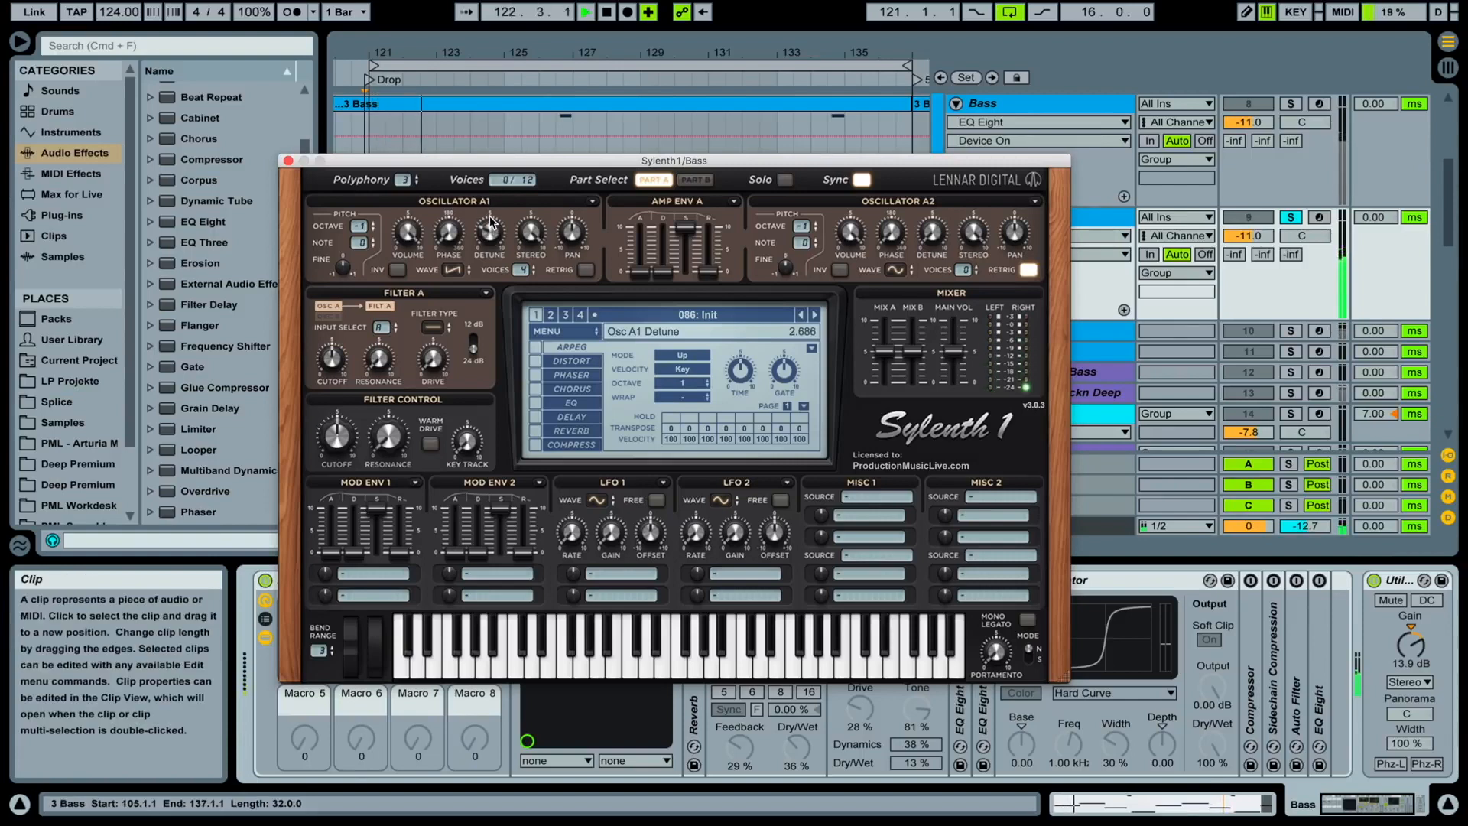
{"action": "key", "text": "space"}
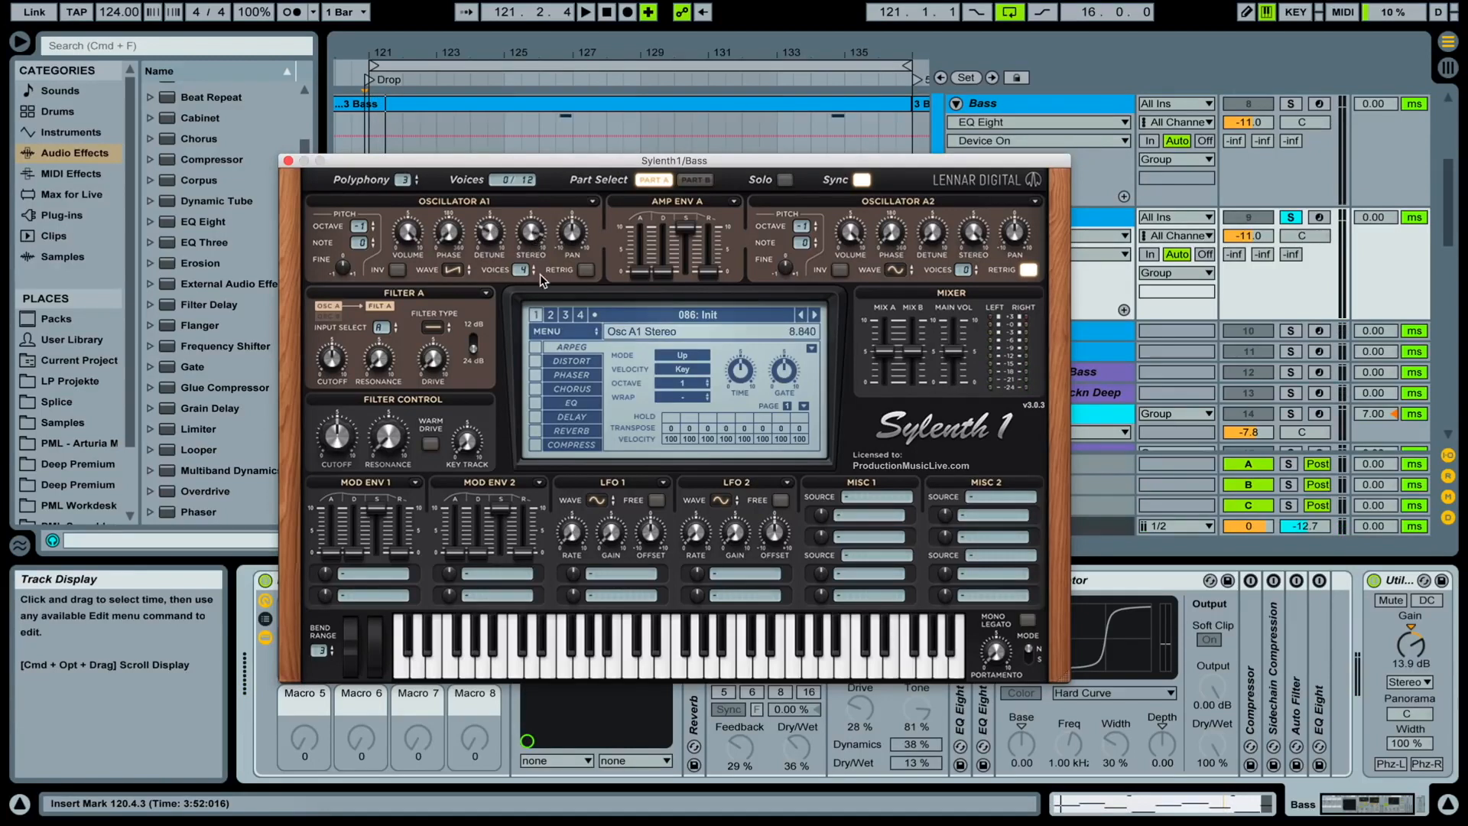
Adjust oscillator A1's stereo width during playback, trying a narrower setting of about 2.4
{"action": "key", "text": "space"}
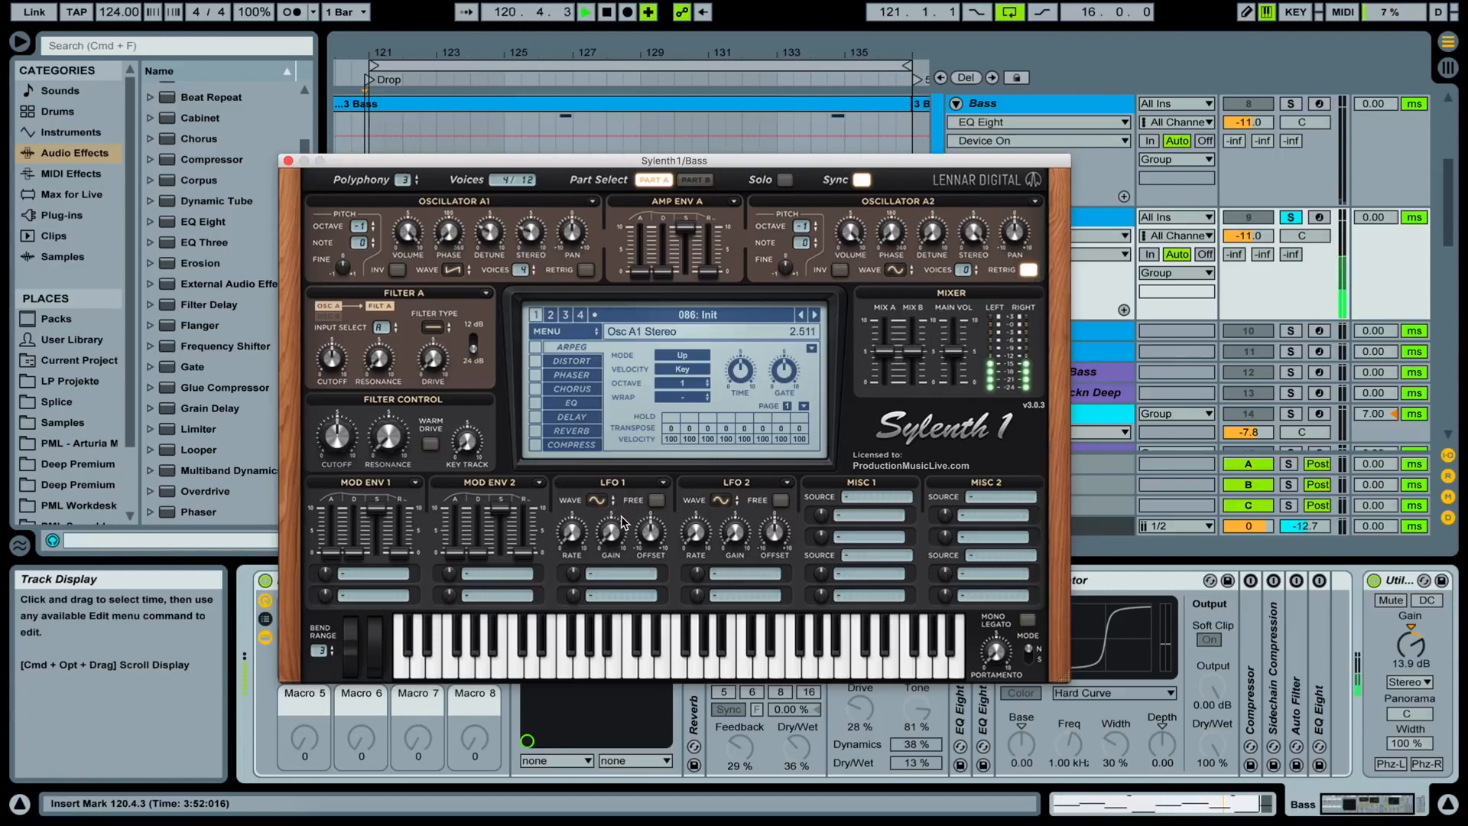
{"action": "left_click_drag", "start_coordinate": [535, 233], "coordinate": [616, 317]}
{"action": "key", "text": "space"}
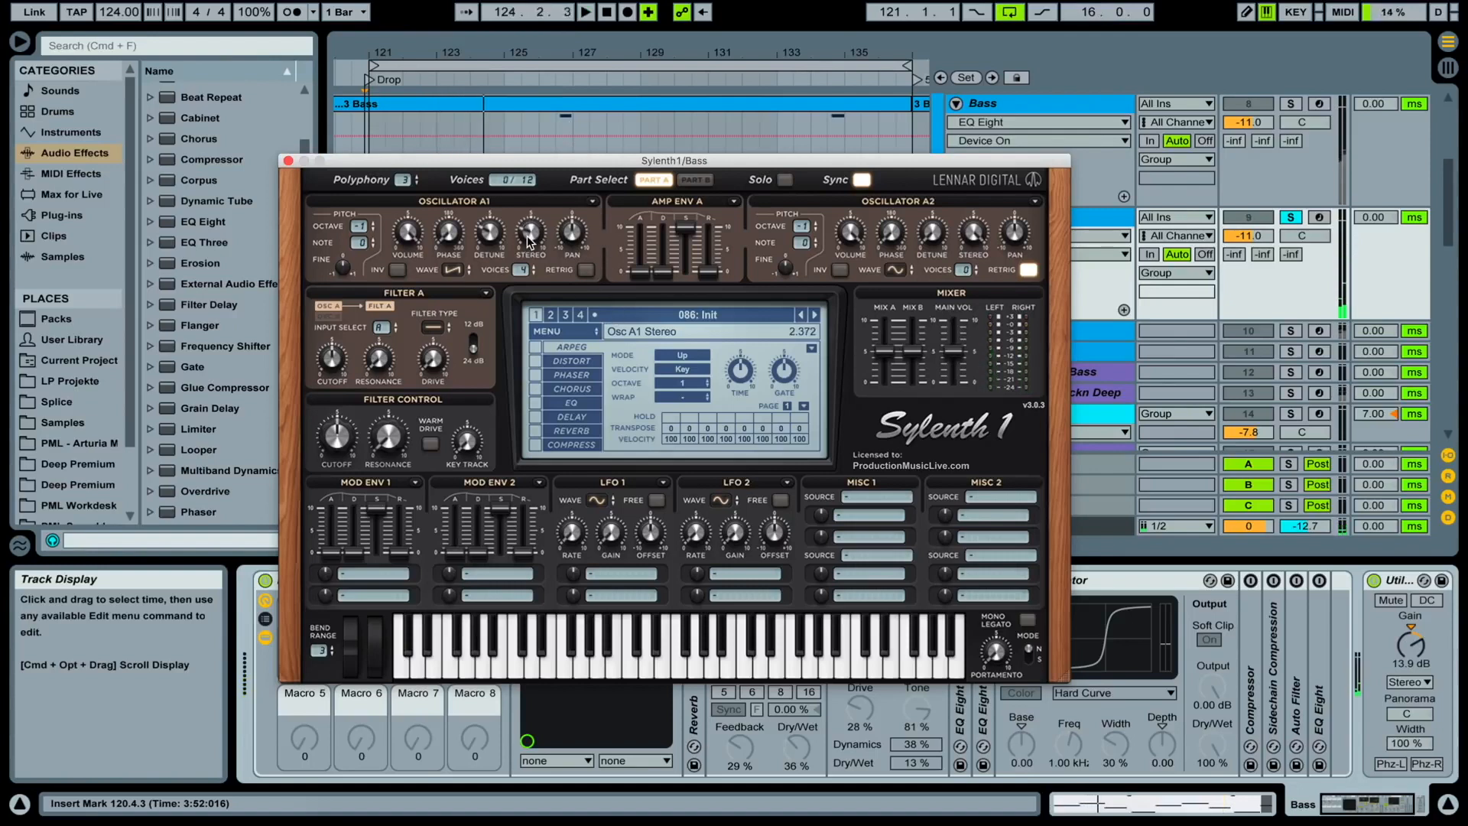
{"action": "left_click_drag", "start_coordinate": [528, 250], "coordinate": [529, 257]}
{"action": "key", "text": "space"}
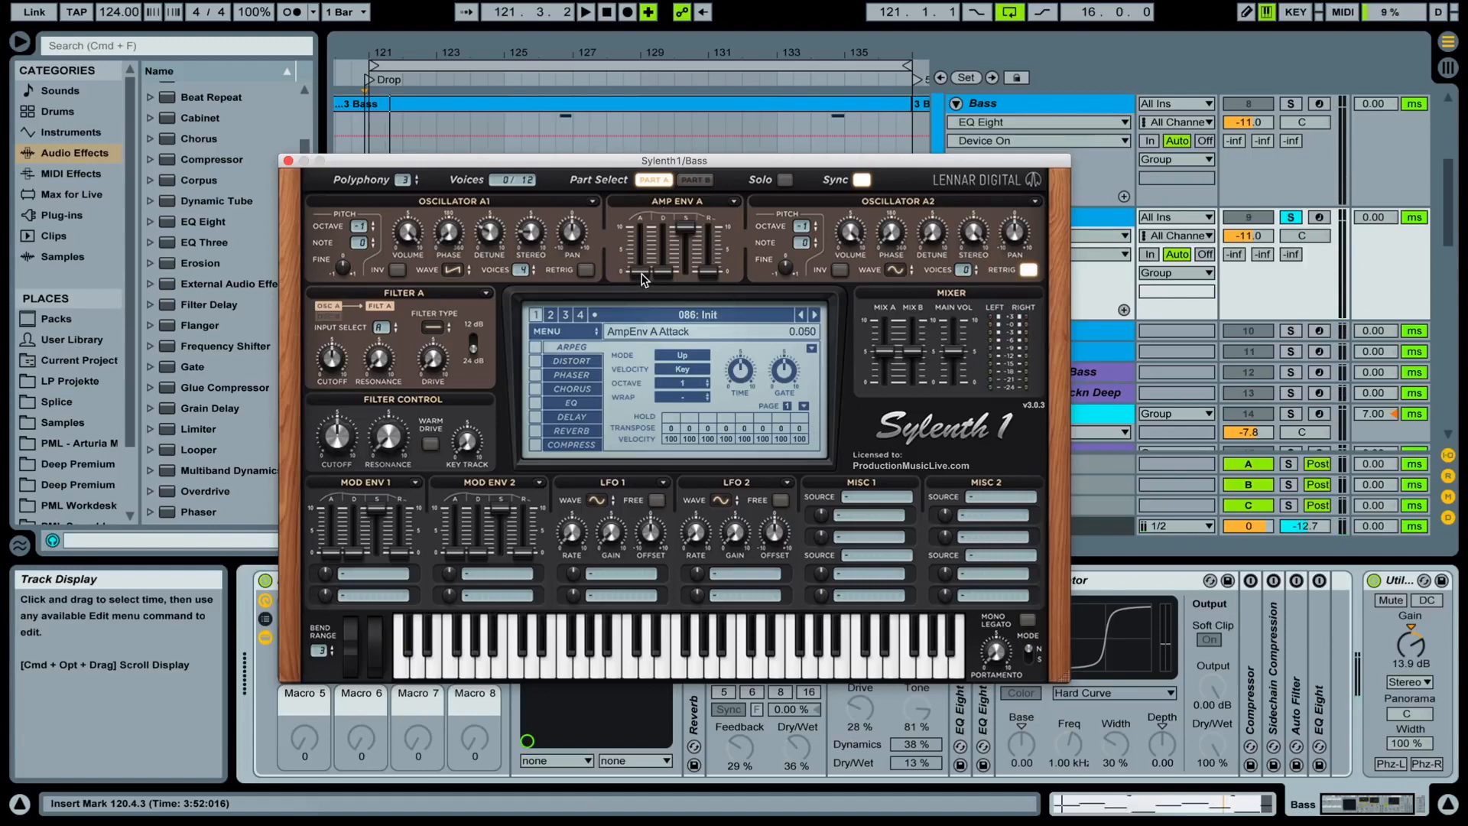
Raise Amp Env A's attack to about 3.4, lengthen its release slightly, and audition the envelope
{"action": "left_click_drag", "start_coordinate": [642, 277], "coordinate": [646, 235]}
{"action": "left_click_drag", "start_coordinate": [708, 273], "coordinate": [717, 262]}
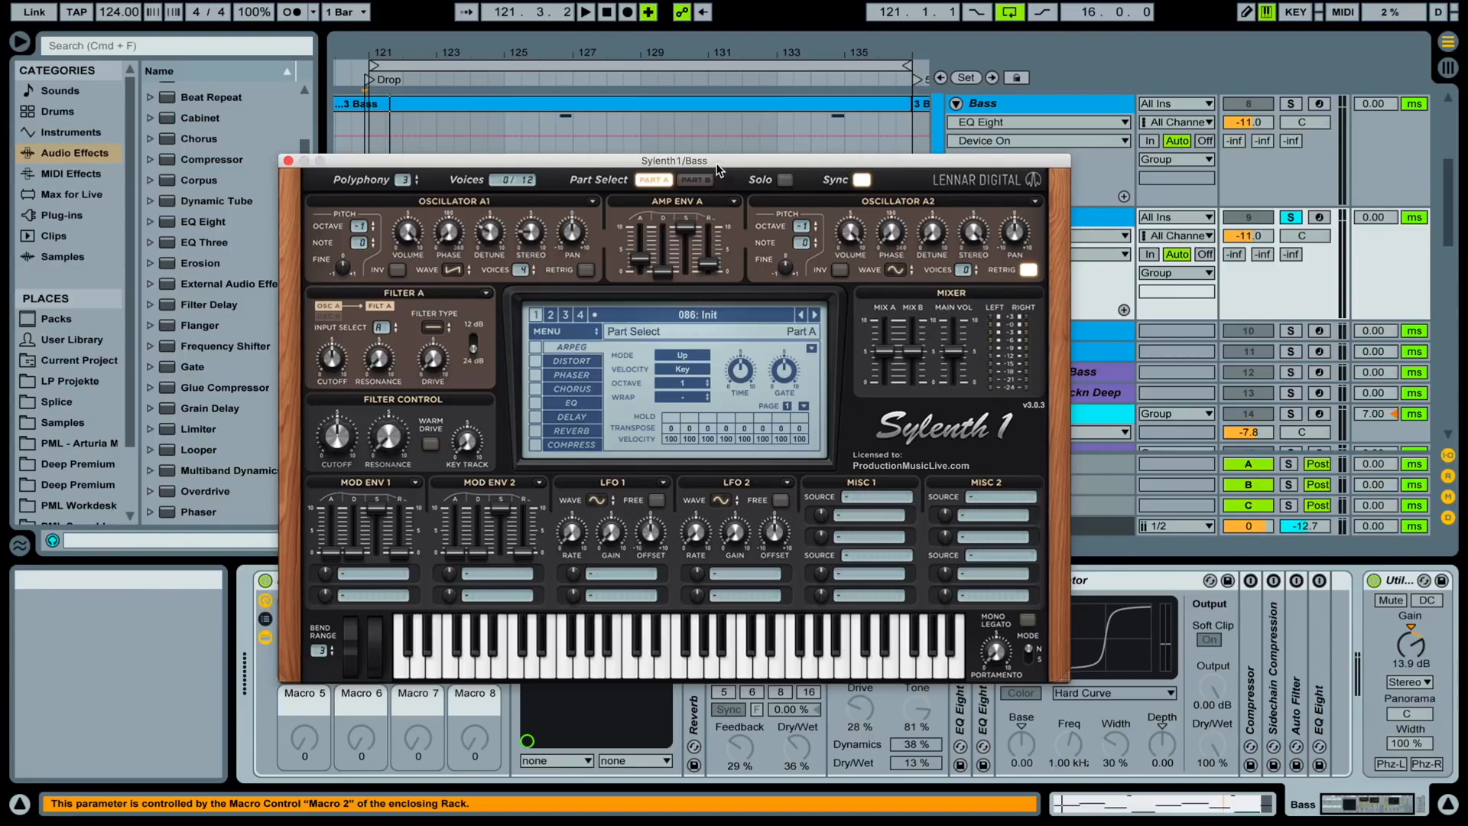
{"action": "key", "text": "space"}
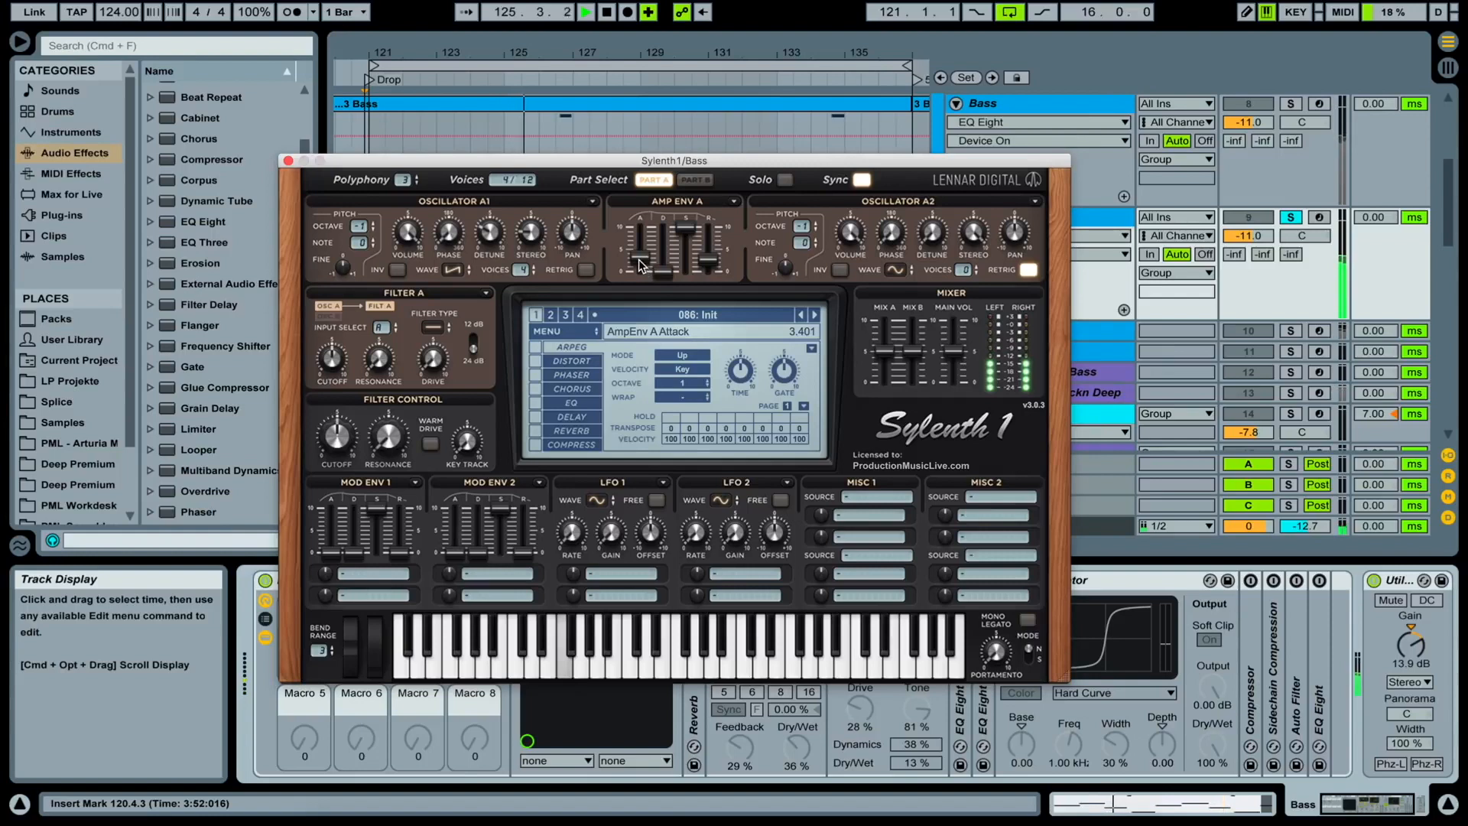
{"action": "key", "text": "space"}
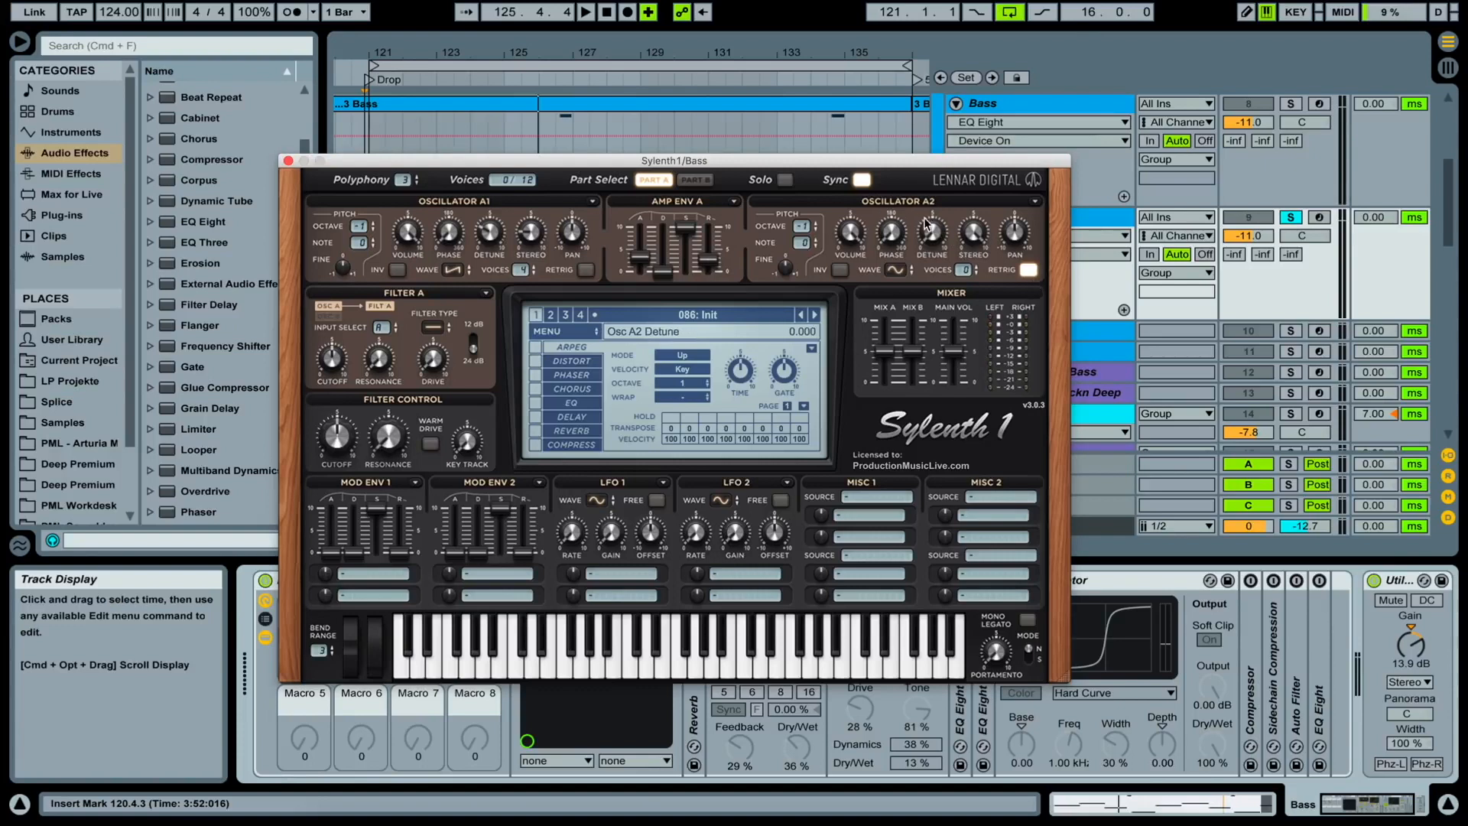
Set oscillator A2's waveform to Saw
{"action": "left_click", "coordinate": [902, 269]}
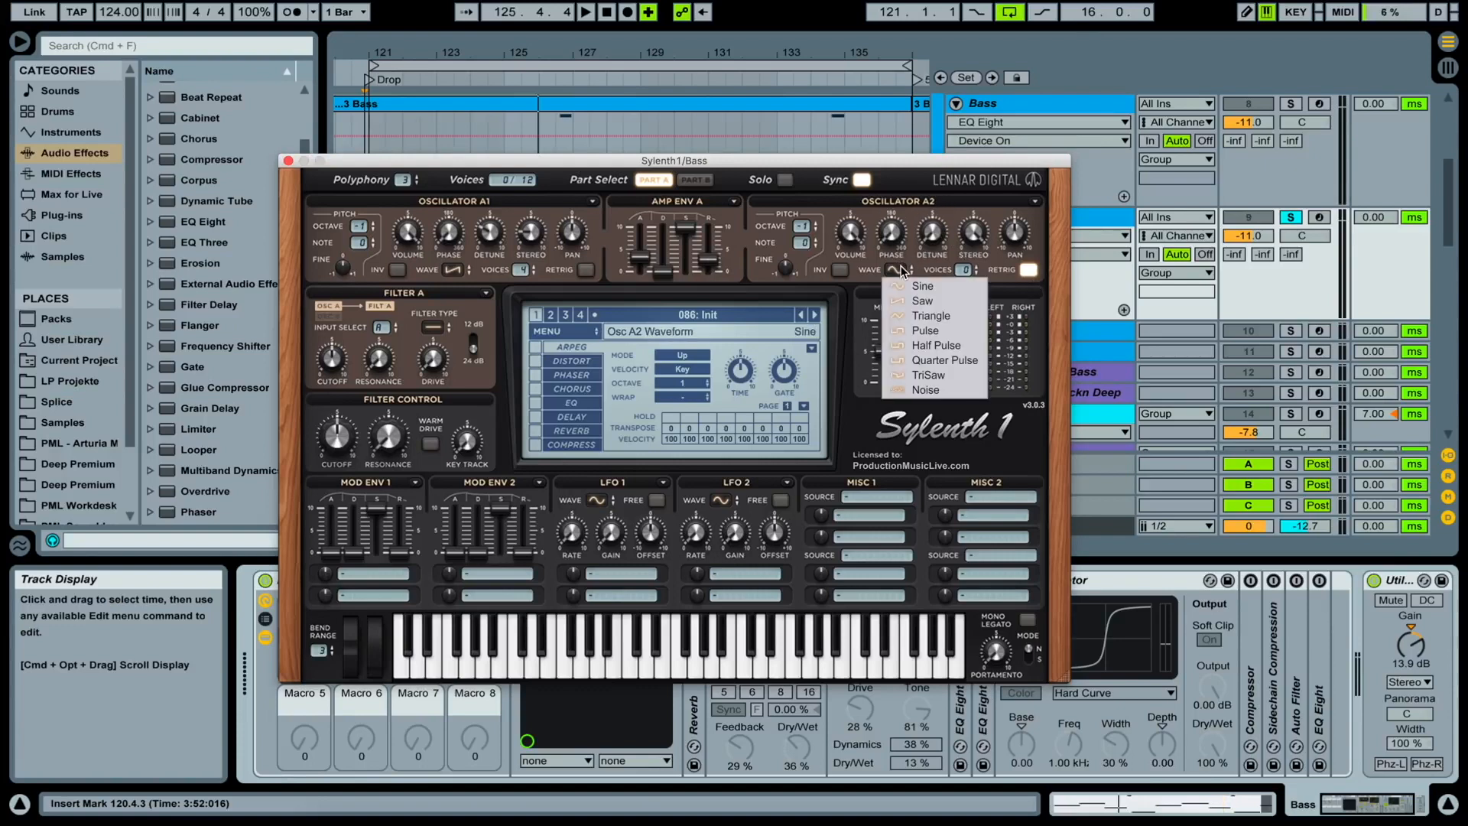
{"action": "left_click", "coordinate": [946, 301]}
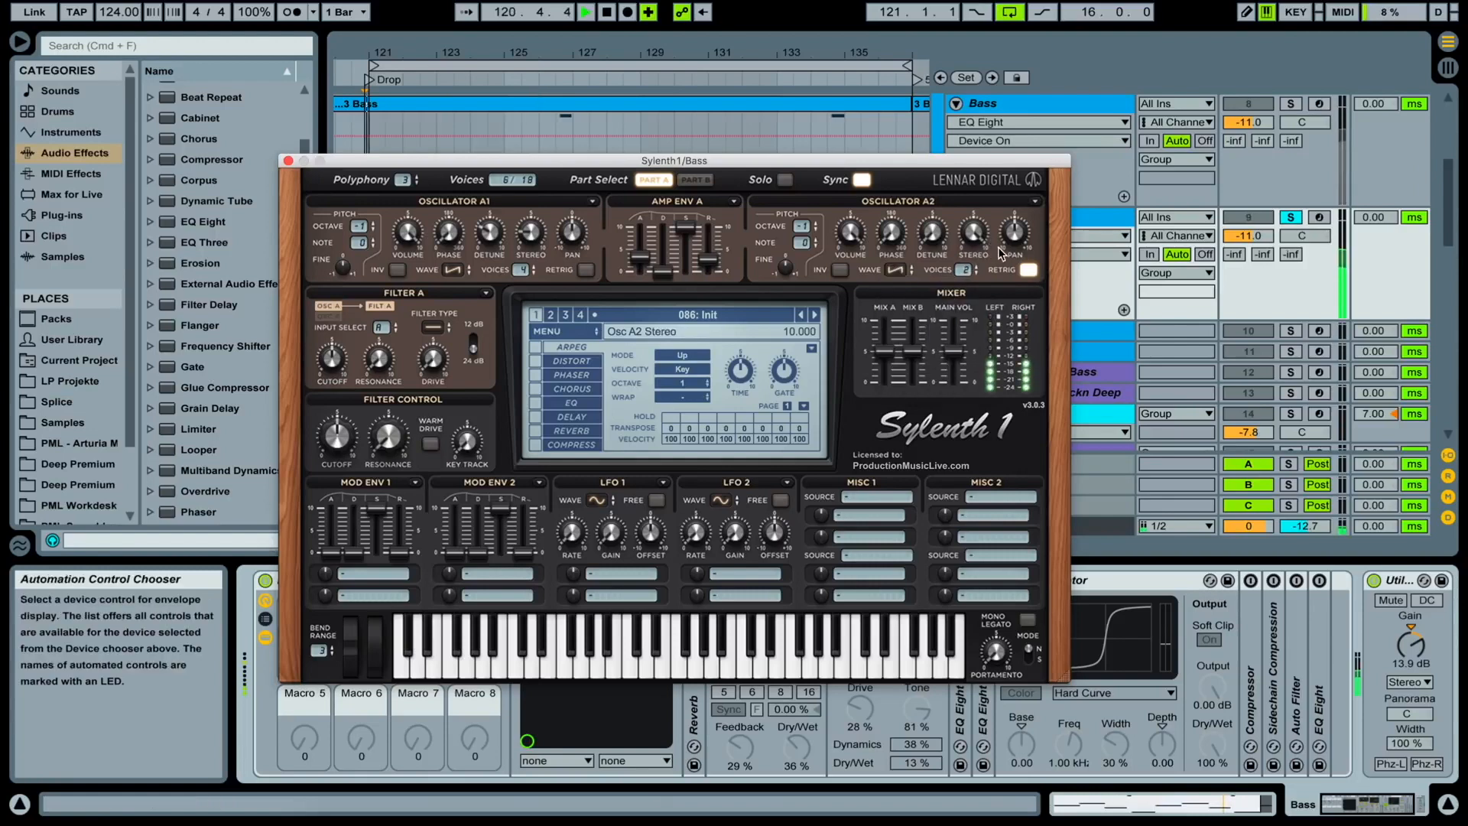
Narrow oscillator A2's stereo width to about 6.5 and audition the bass
{"action": "key", "text": "space"}
{"action": "left_click_drag", "start_coordinate": [1000, 252], "coordinate": [1002, 352]}
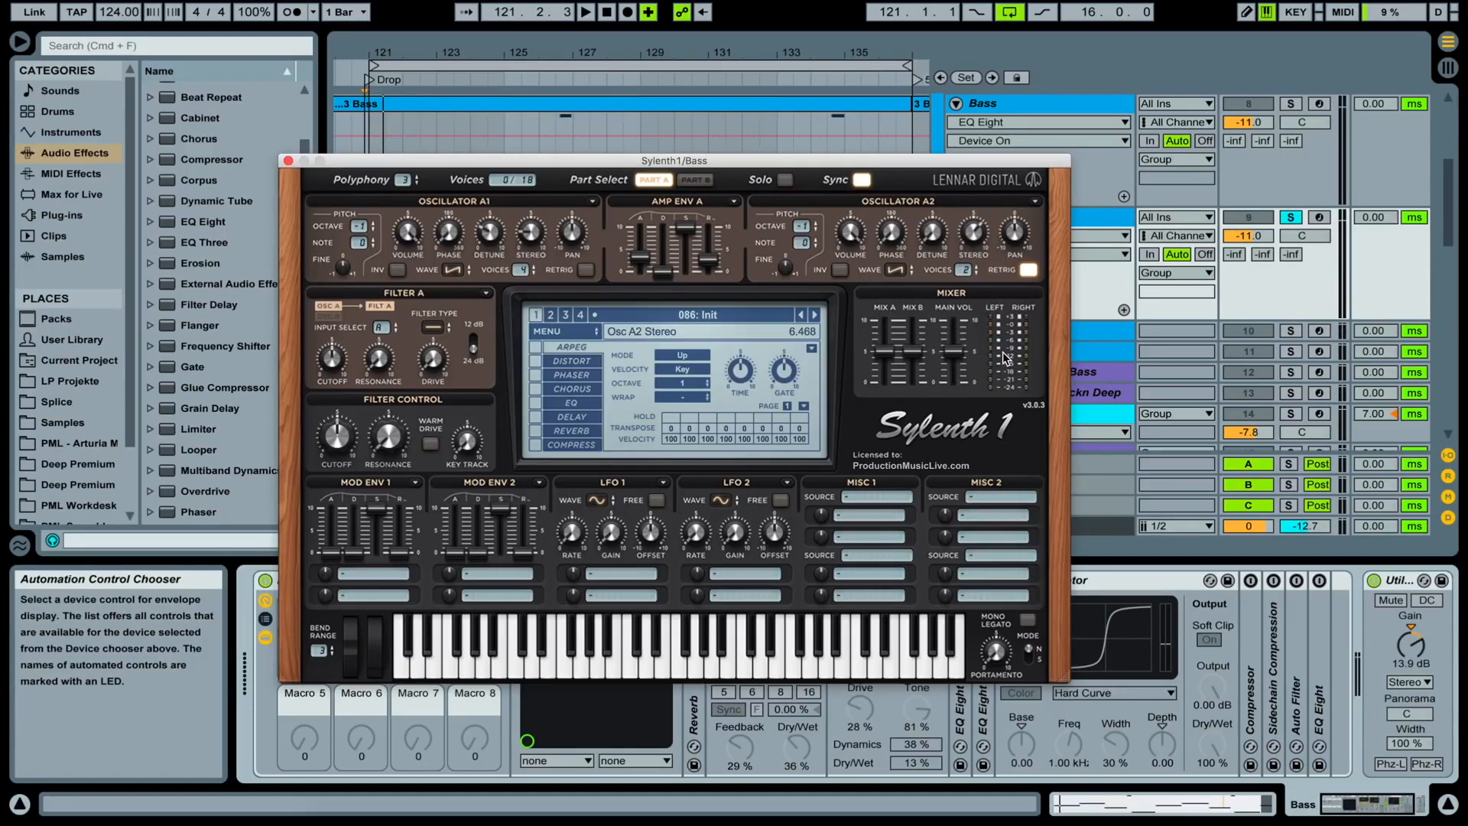
{"action": "key", "text": "space"}
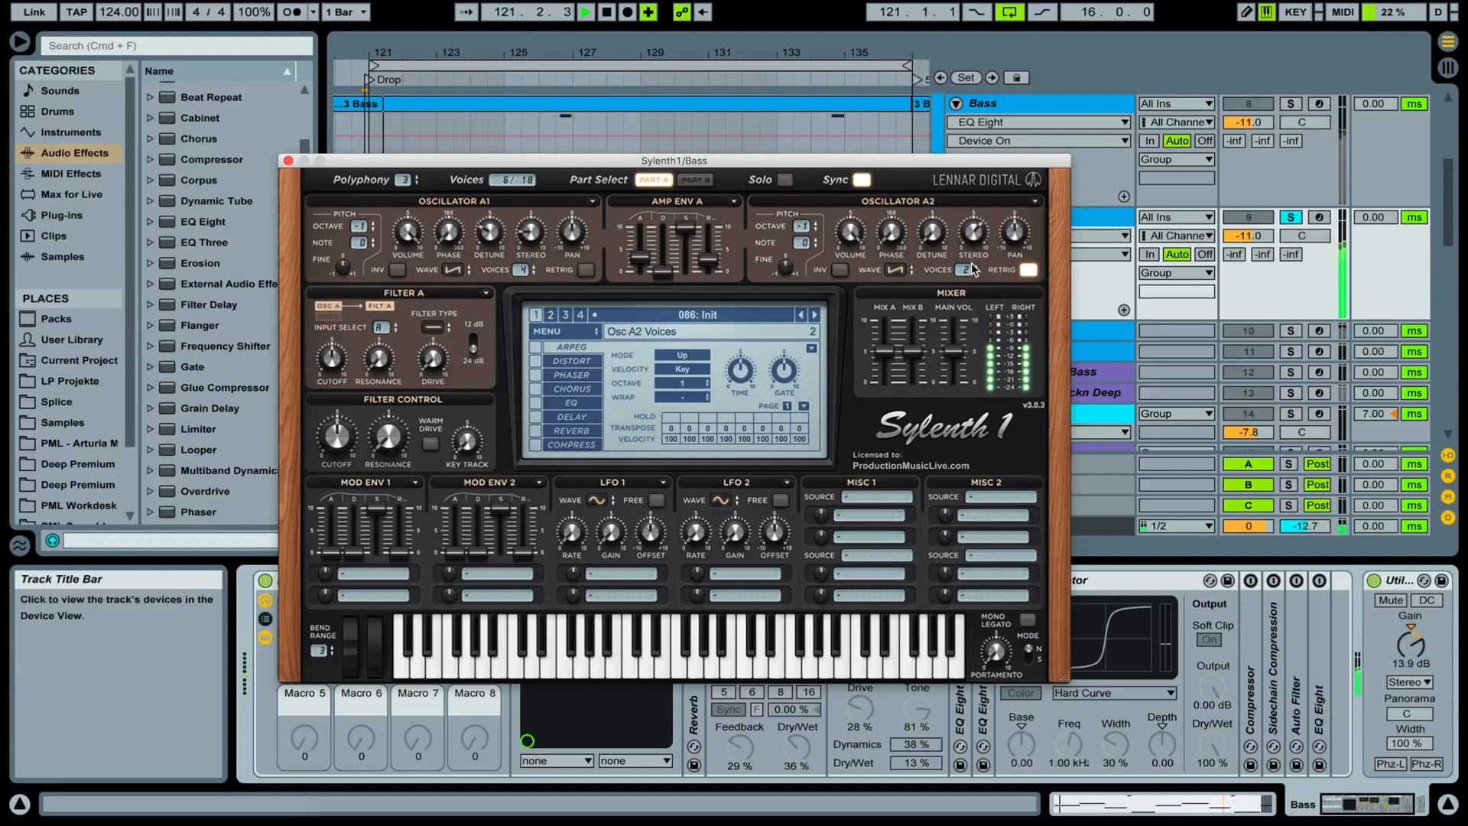
{"action": "key", "text": "space"}
Lower oscillator A2's volume to about 3.4, turn off its retrigger, and audition the bass
{"action": "left_click_drag", "start_coordinate": [855, 272], "coordinate": [874, 367]}
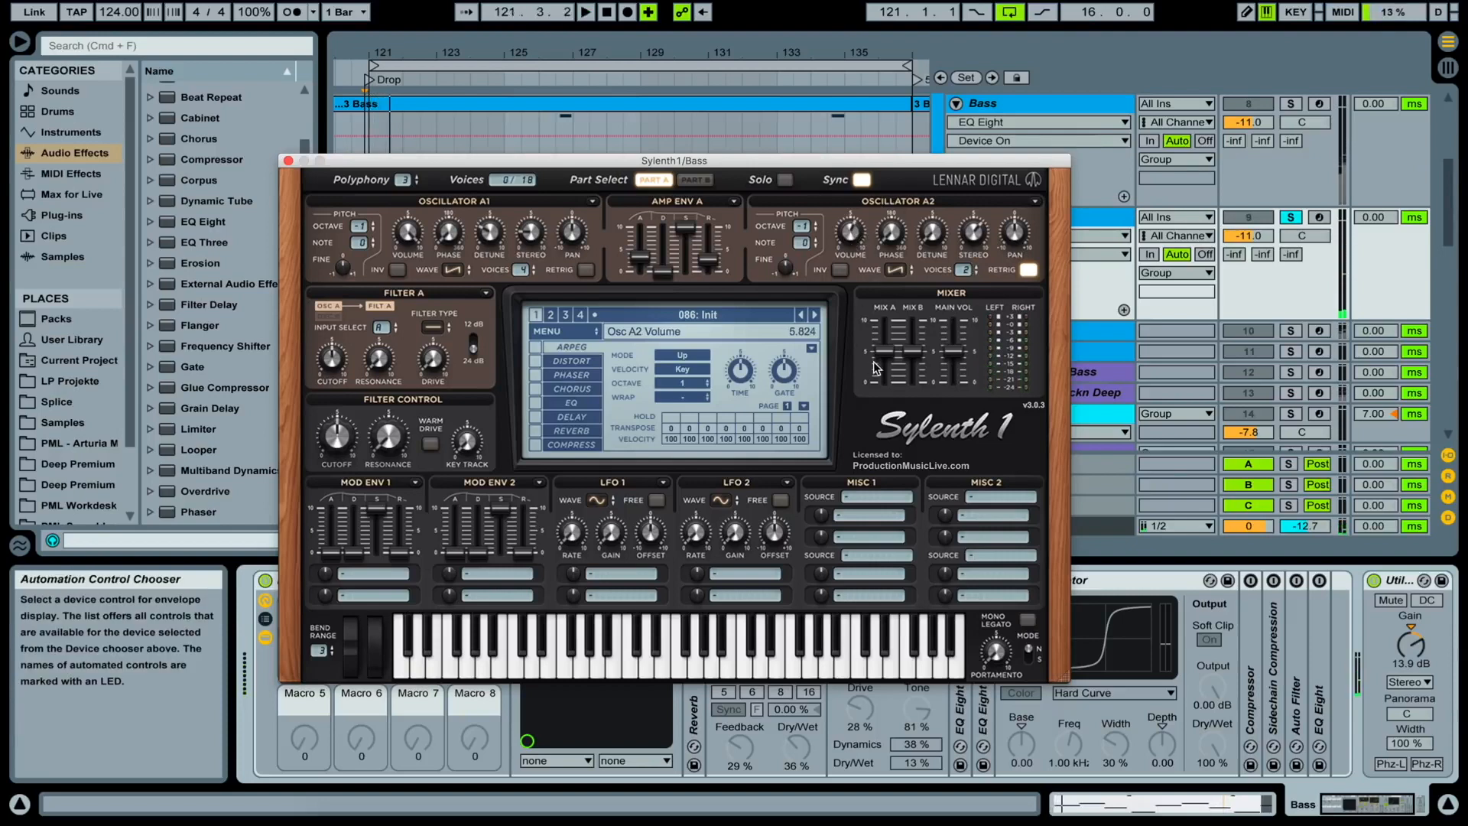
{"action": "left_click_drag", "start_coordinate": [891, 441], "coordinate": [892, 446]}
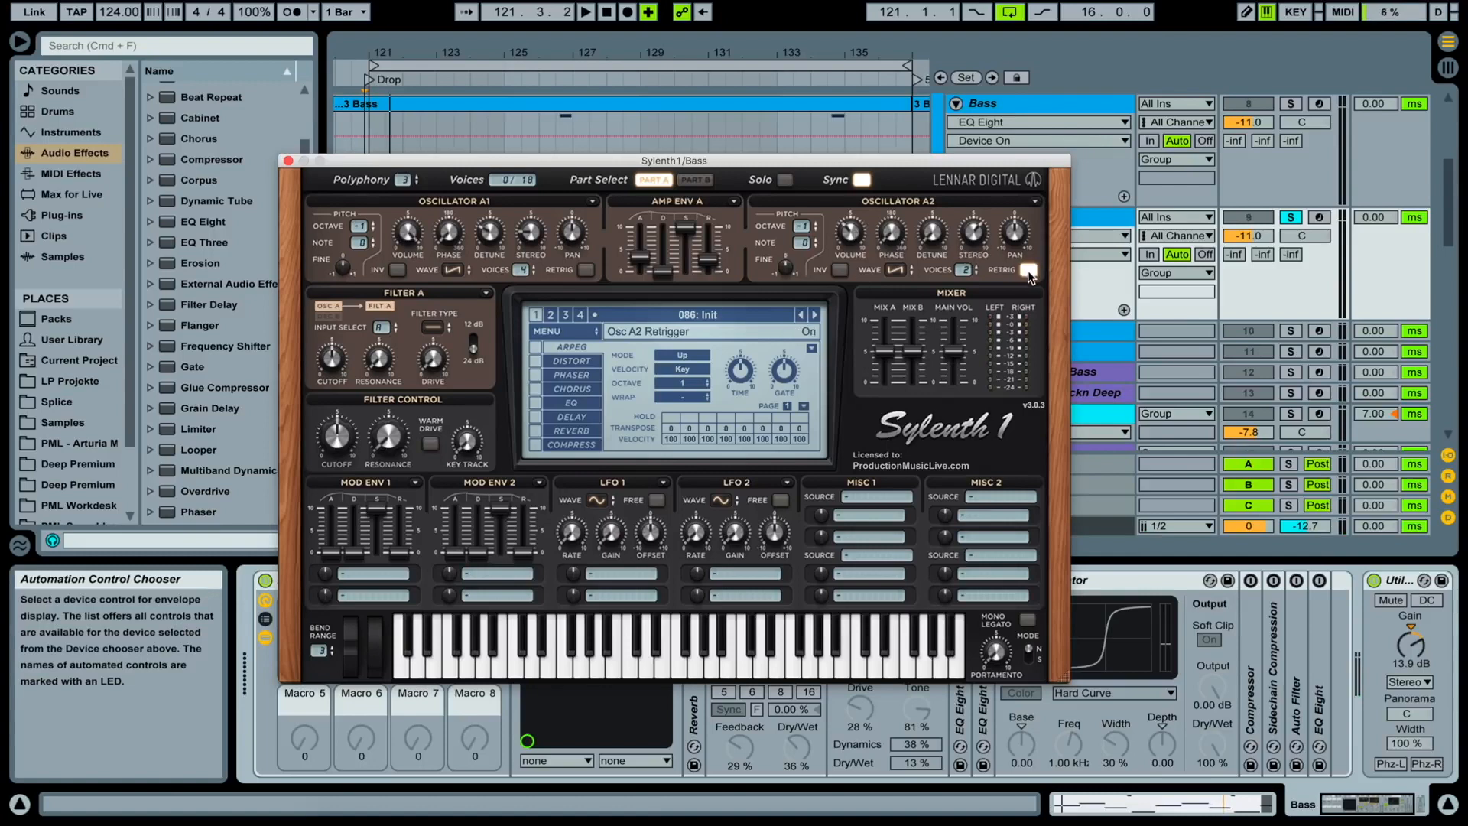
{"action": "key", "text": "space"}
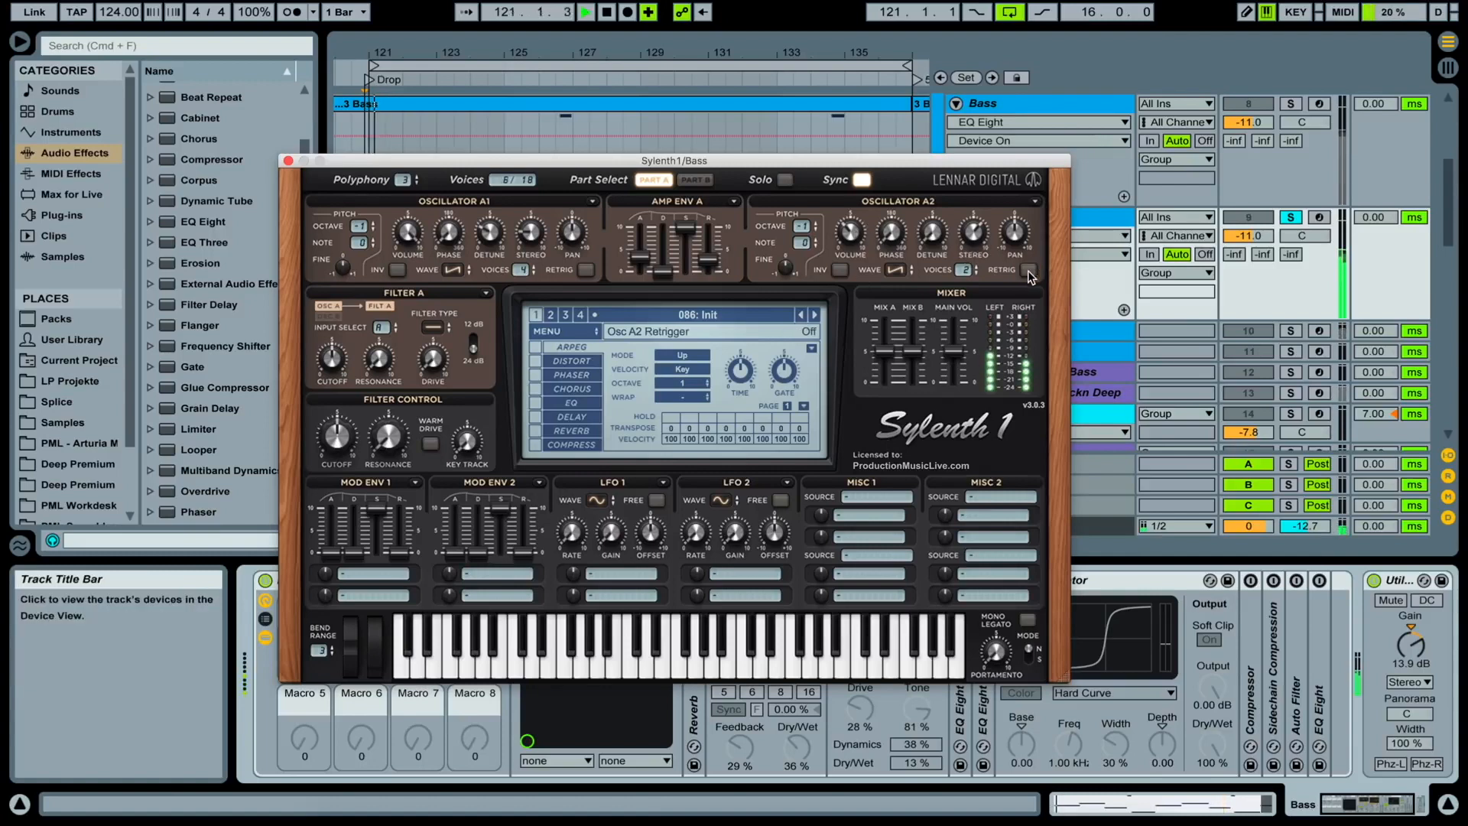
{"action": "key", "text": "space"}
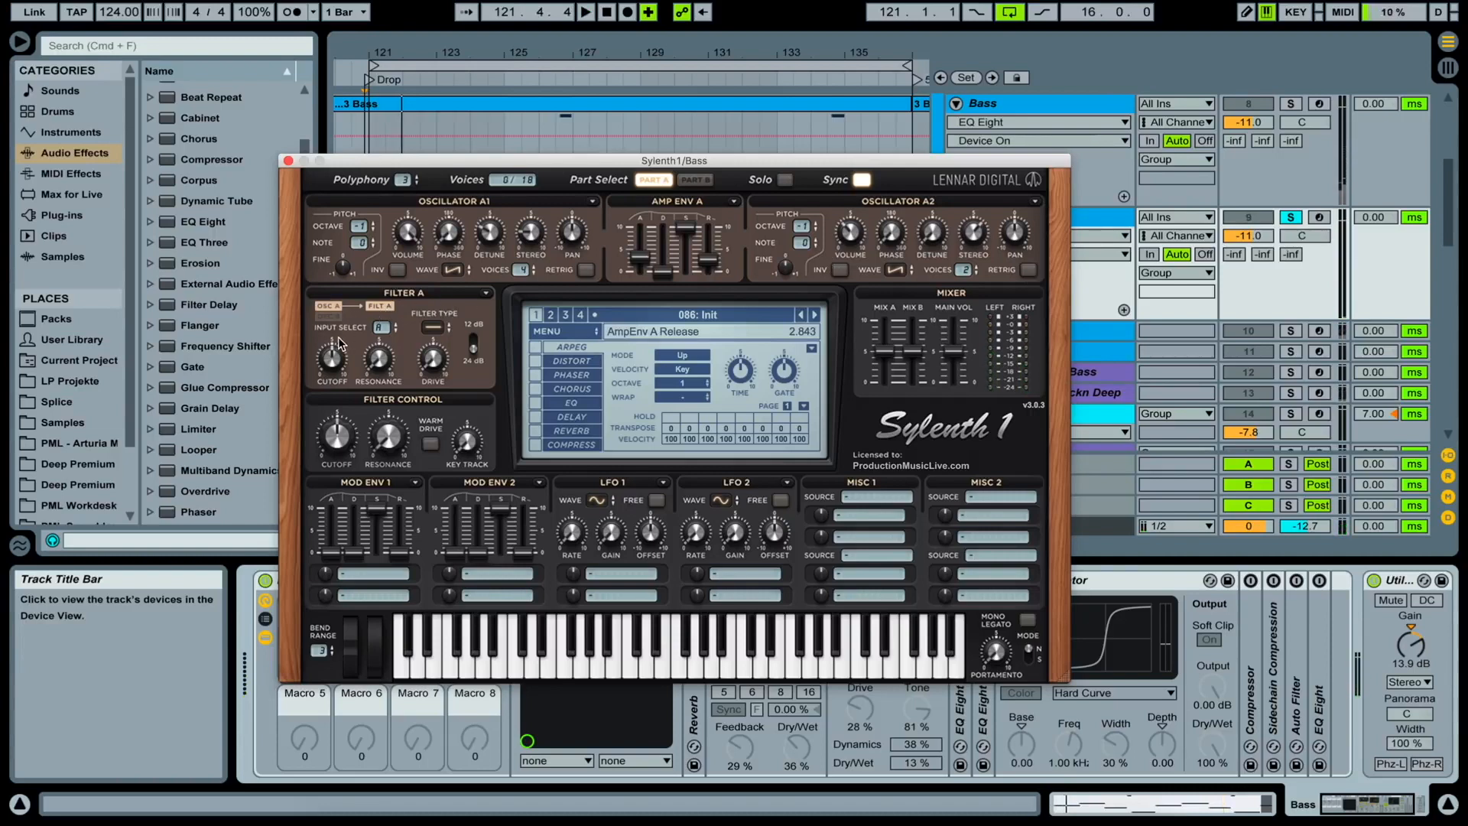
Set Filter A's input to Oscillators Part A and B, and briefly check the Part B oscillators
{"action": "left_click", "coordinate": [386, 331]}
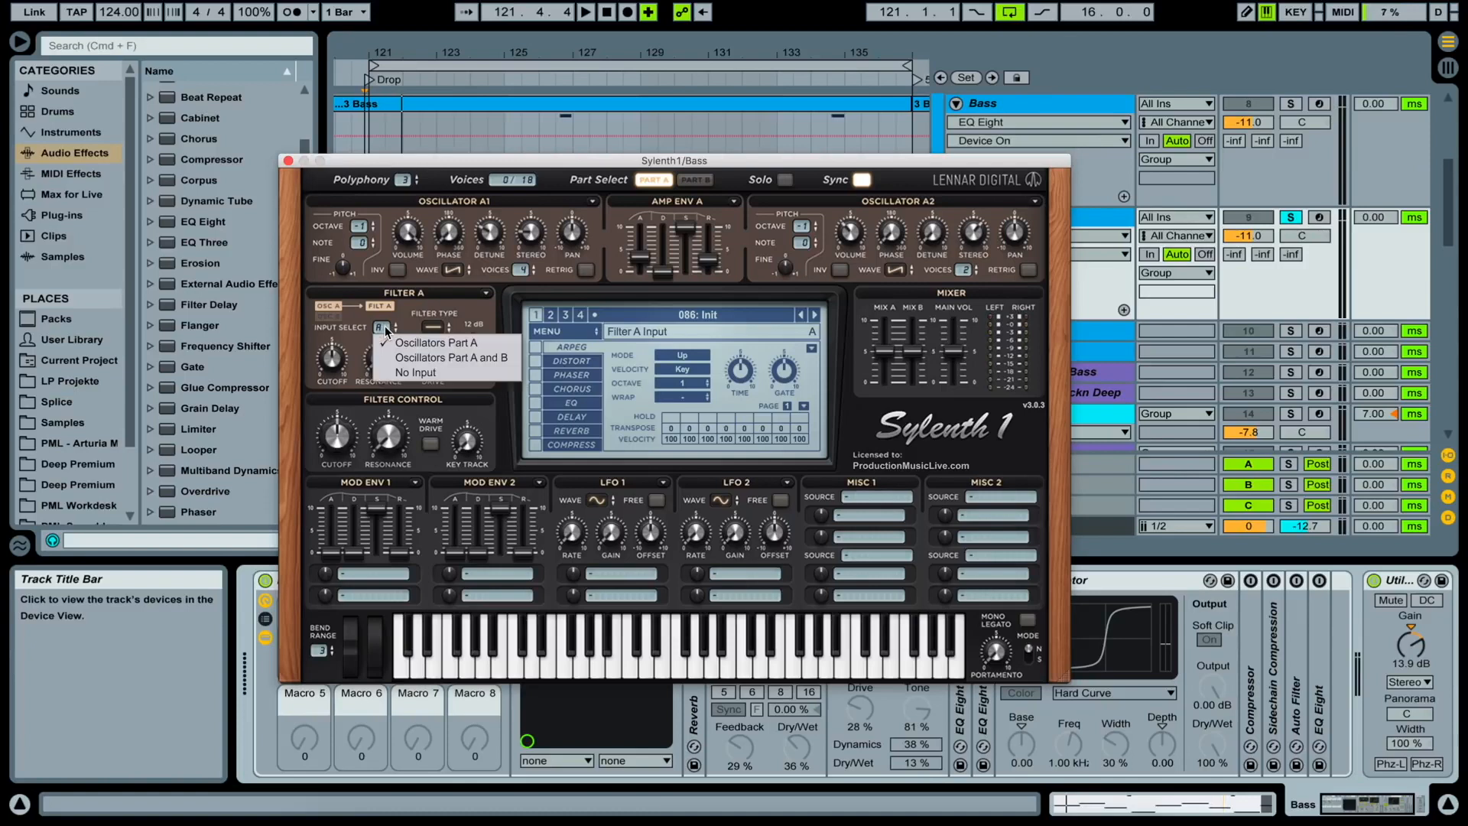
{"action": "left_click", "coordinate": [507, 363]}
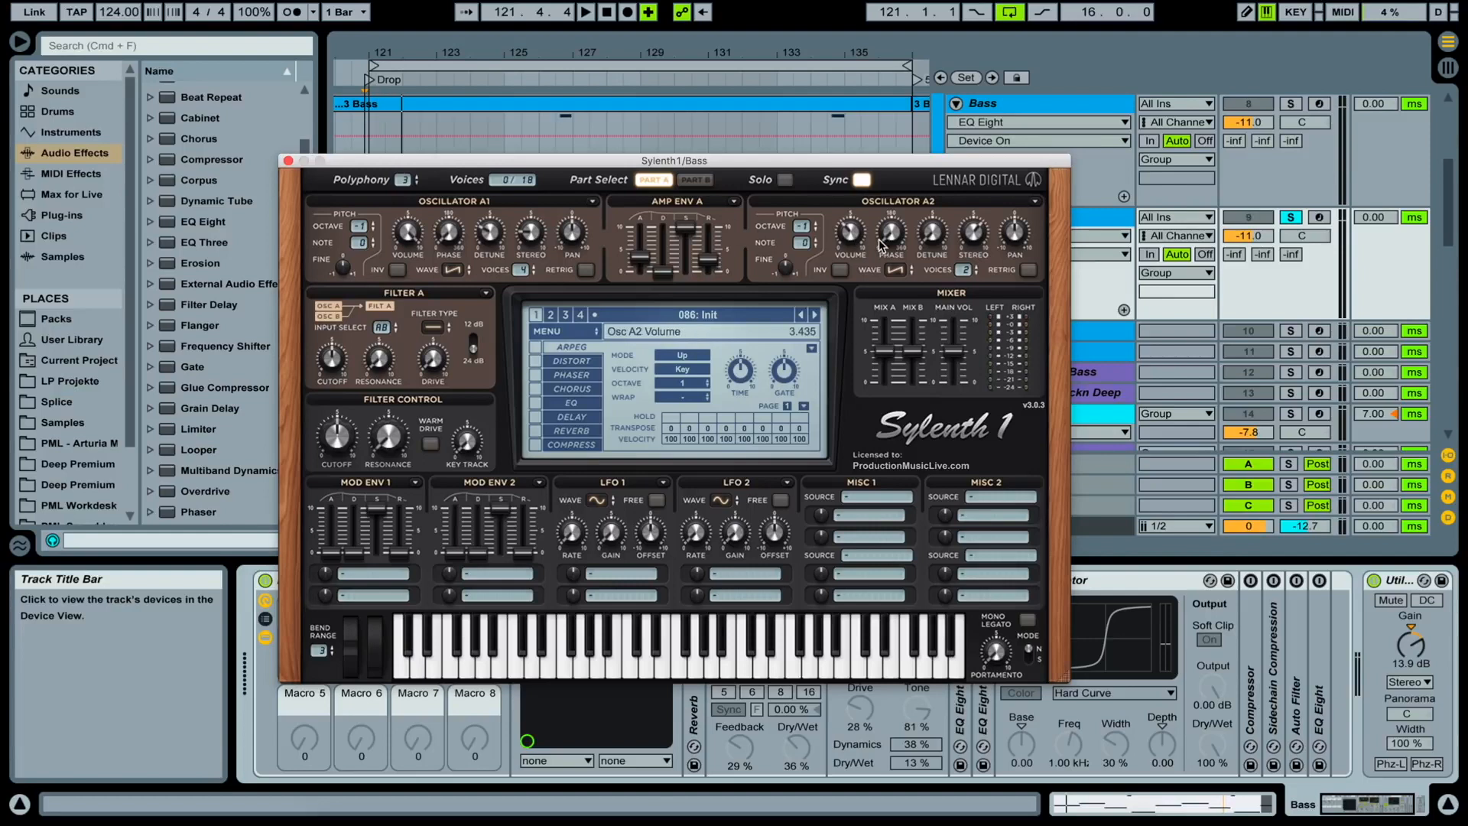
{"action": "left_click", "coordinate": [696, 180]}
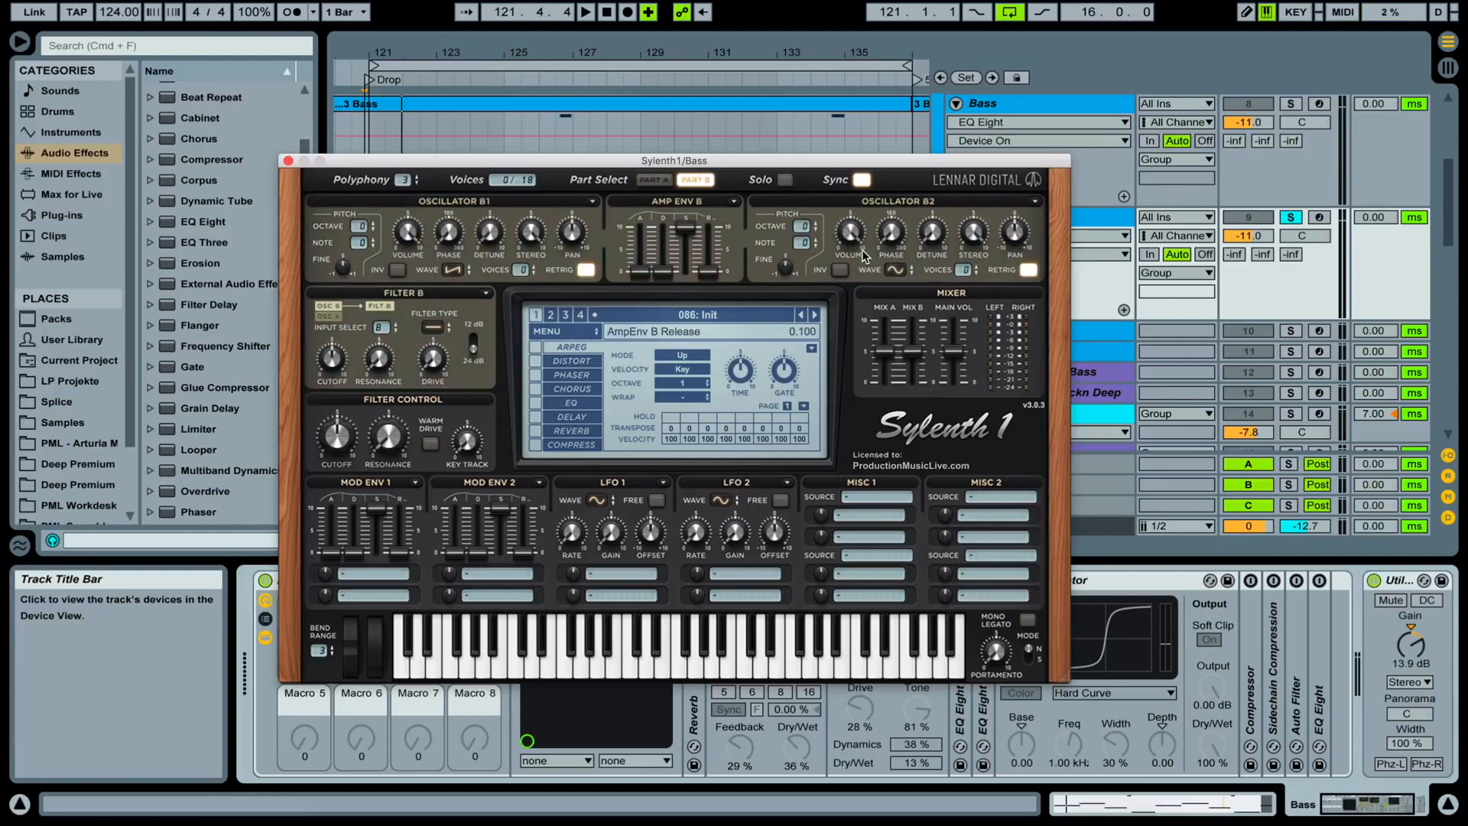
{"action": "left_click", "coordinate": [655, 180]}
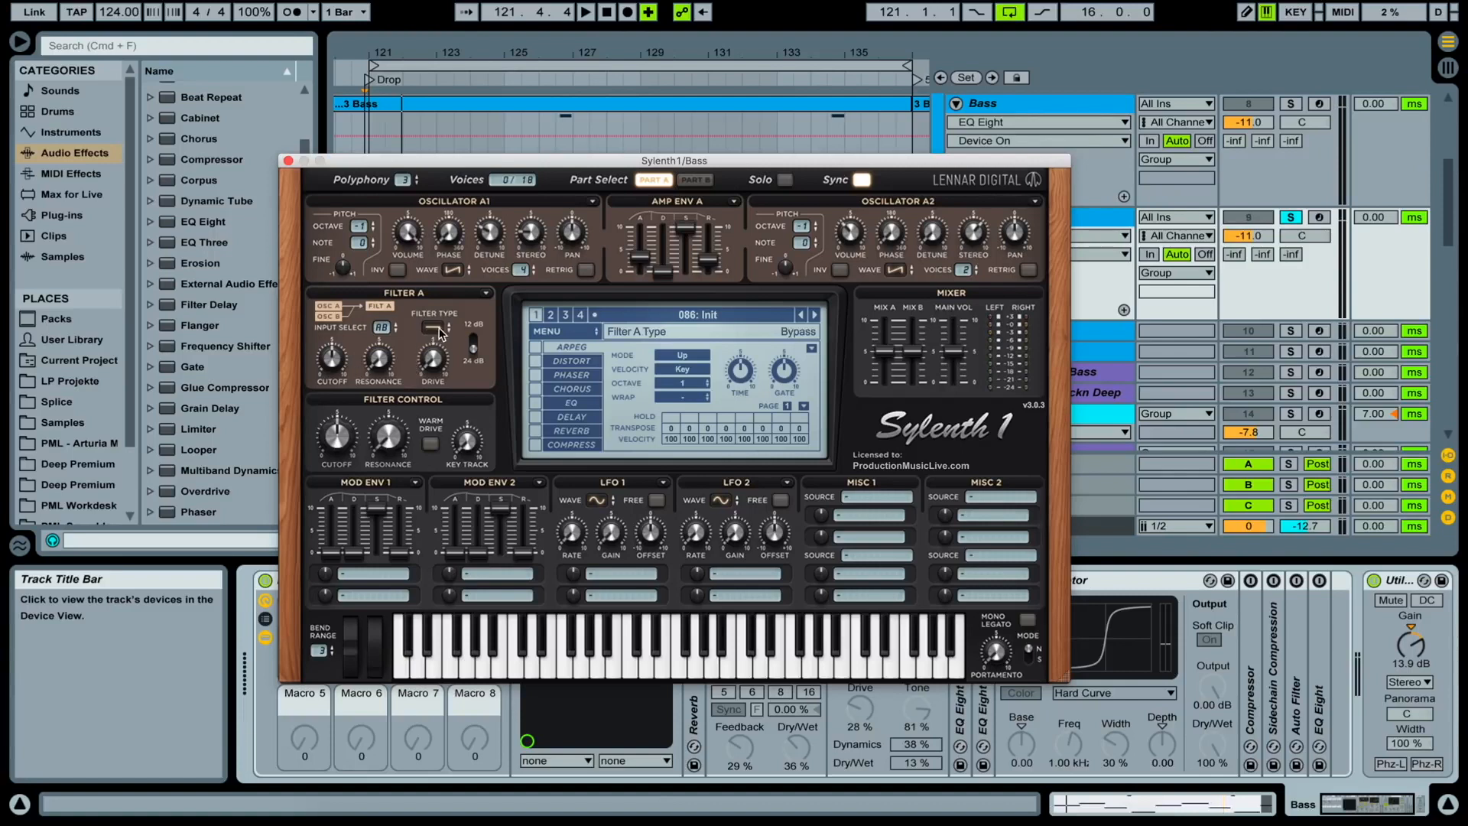
Set Filter A's type to Lowpass and audition the filtered bass
{"action": "left_click", "coordinate": [441, 331]}
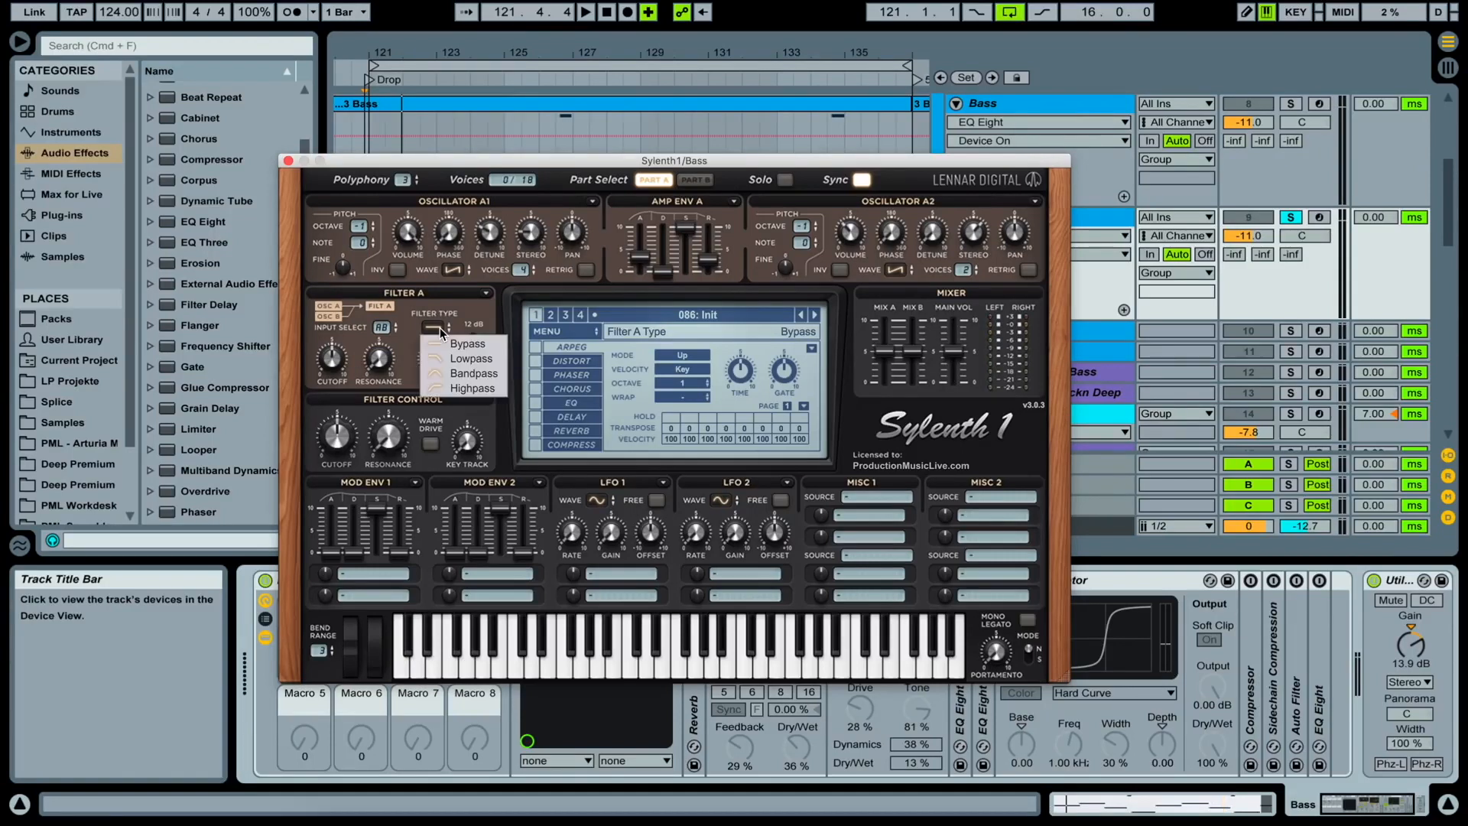
{"action": "left_click", "coordinate": [494, 359]}
{"action": "key", "text": "space"}
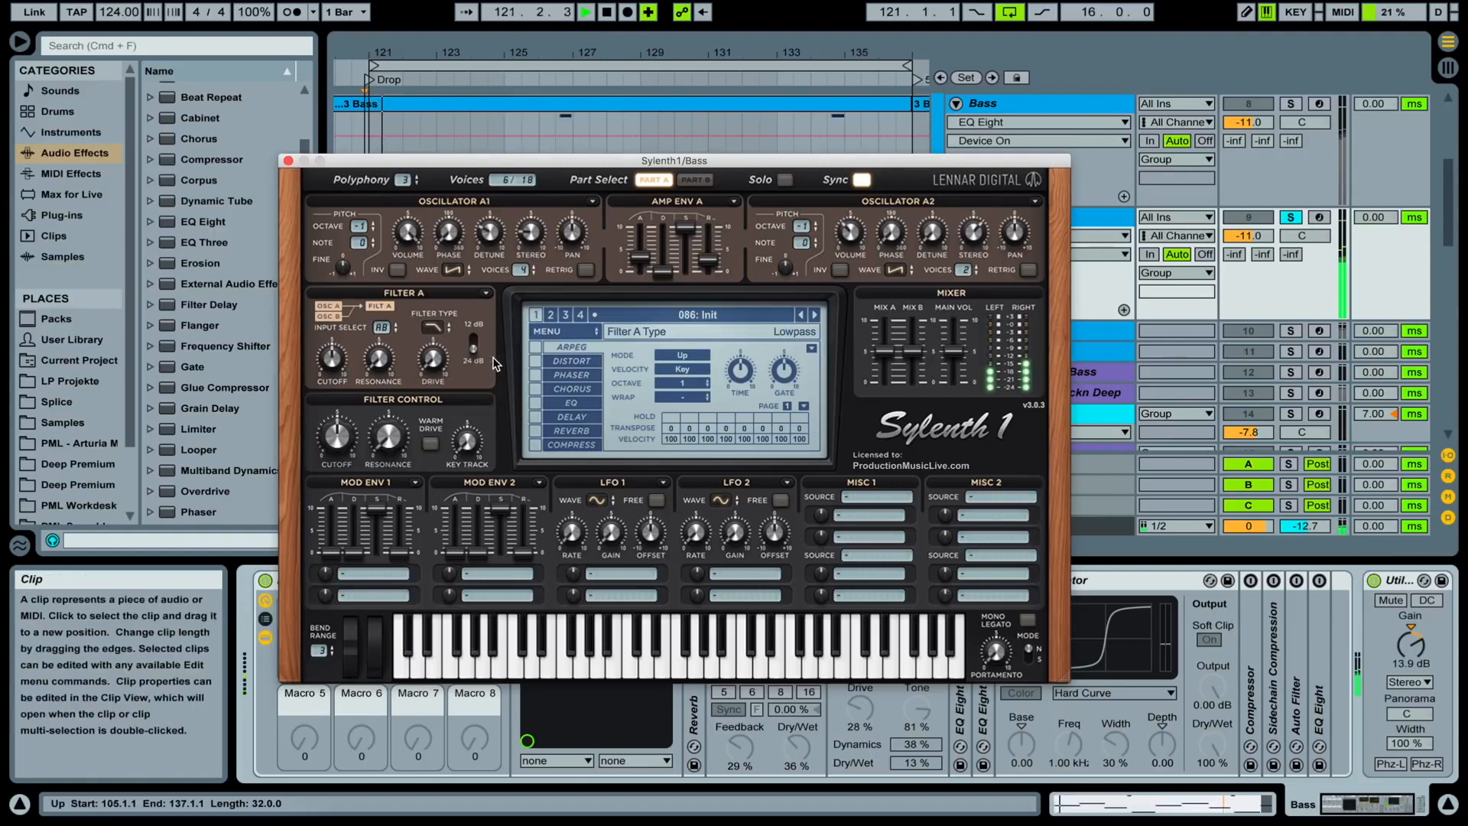
{"action": "key", "text": "space"}
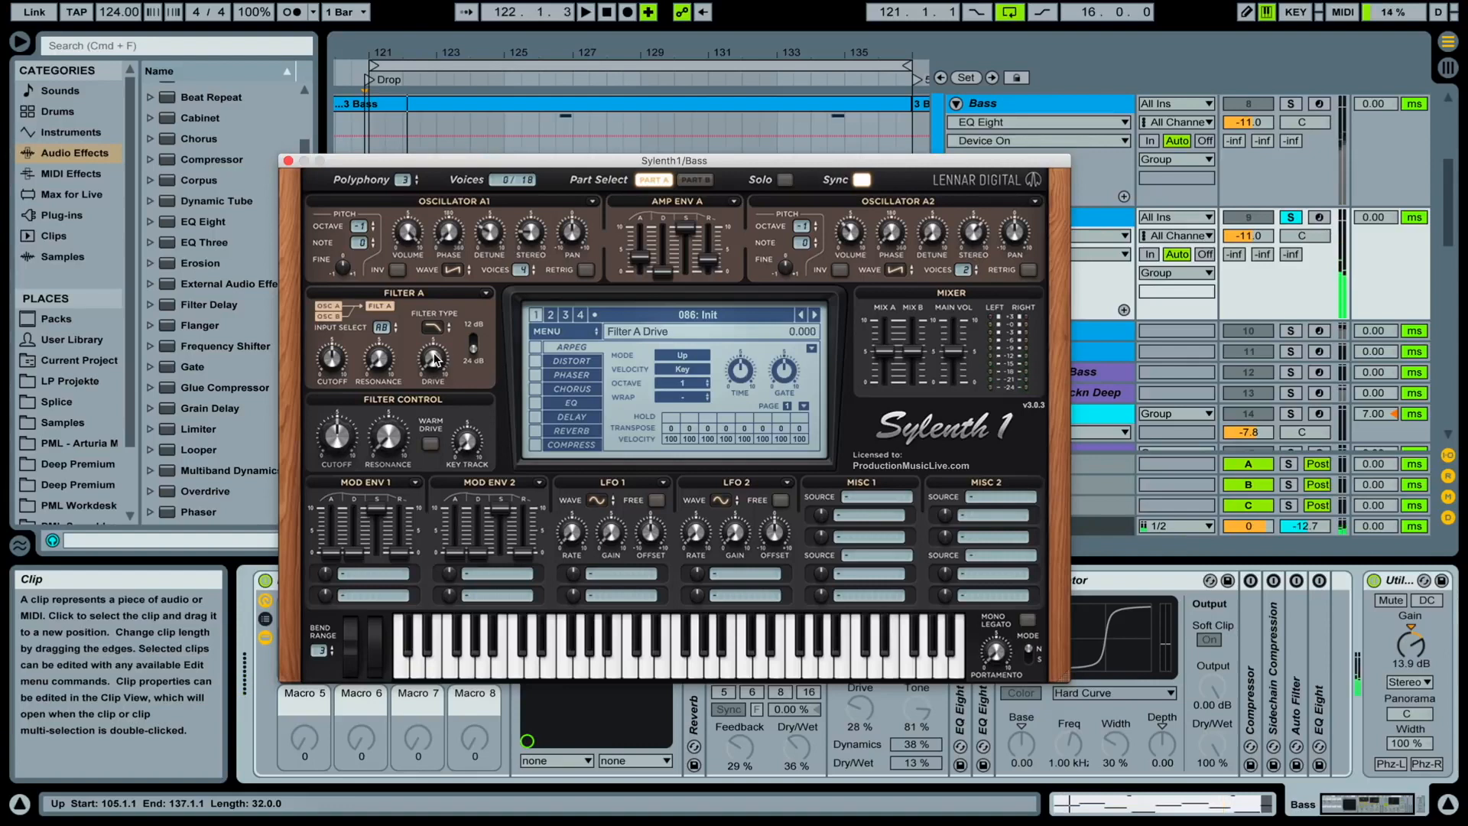
Raise Filter A's drive to about 4.0 and audition it
{"action": "left_click_drag", "start_coordinate": [437, 363], "coordinate": [450, 291]}
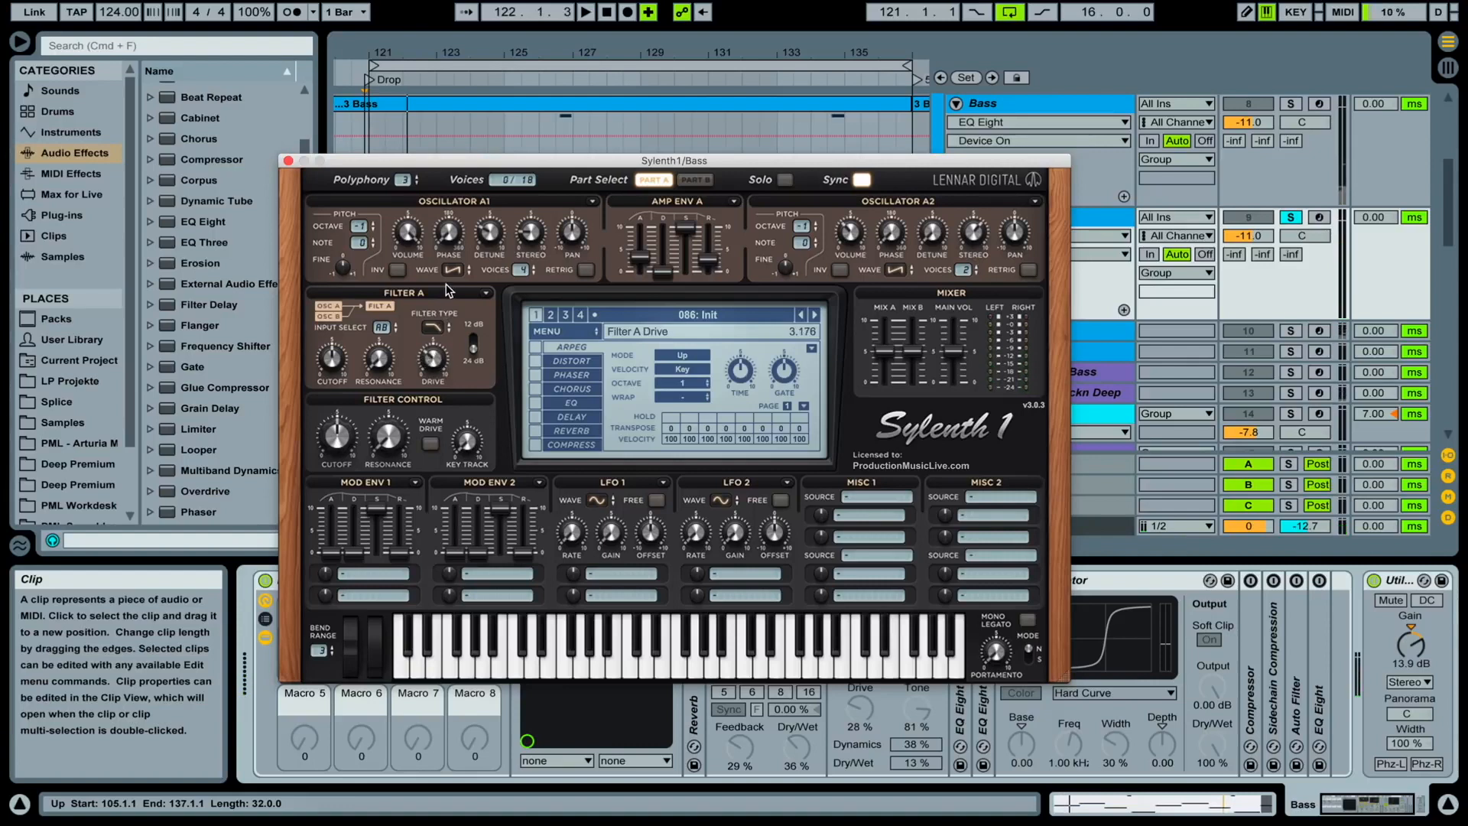
{"action": "key", "text": "space"}
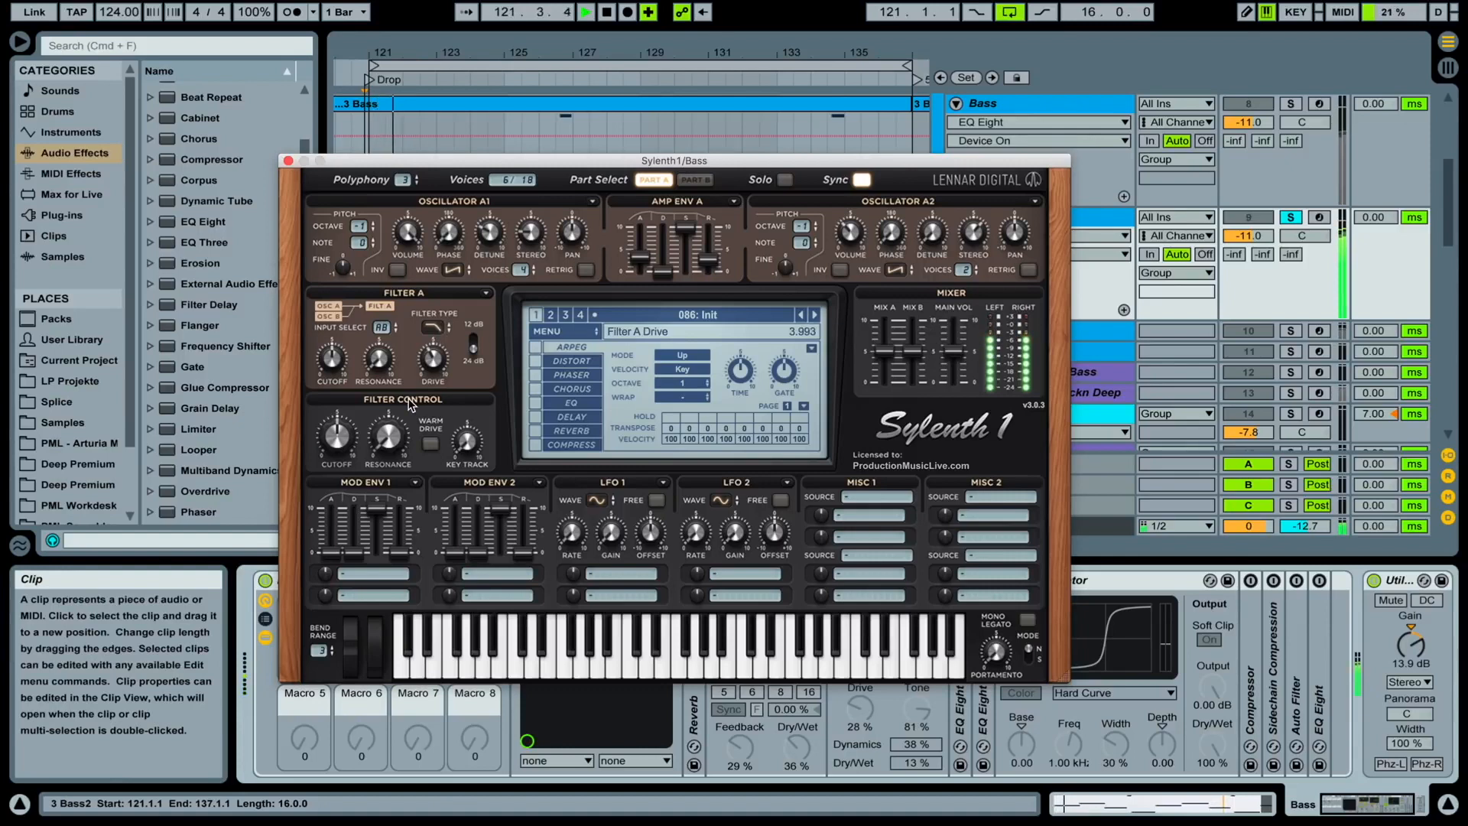
{"action": "key", "text": "space"}
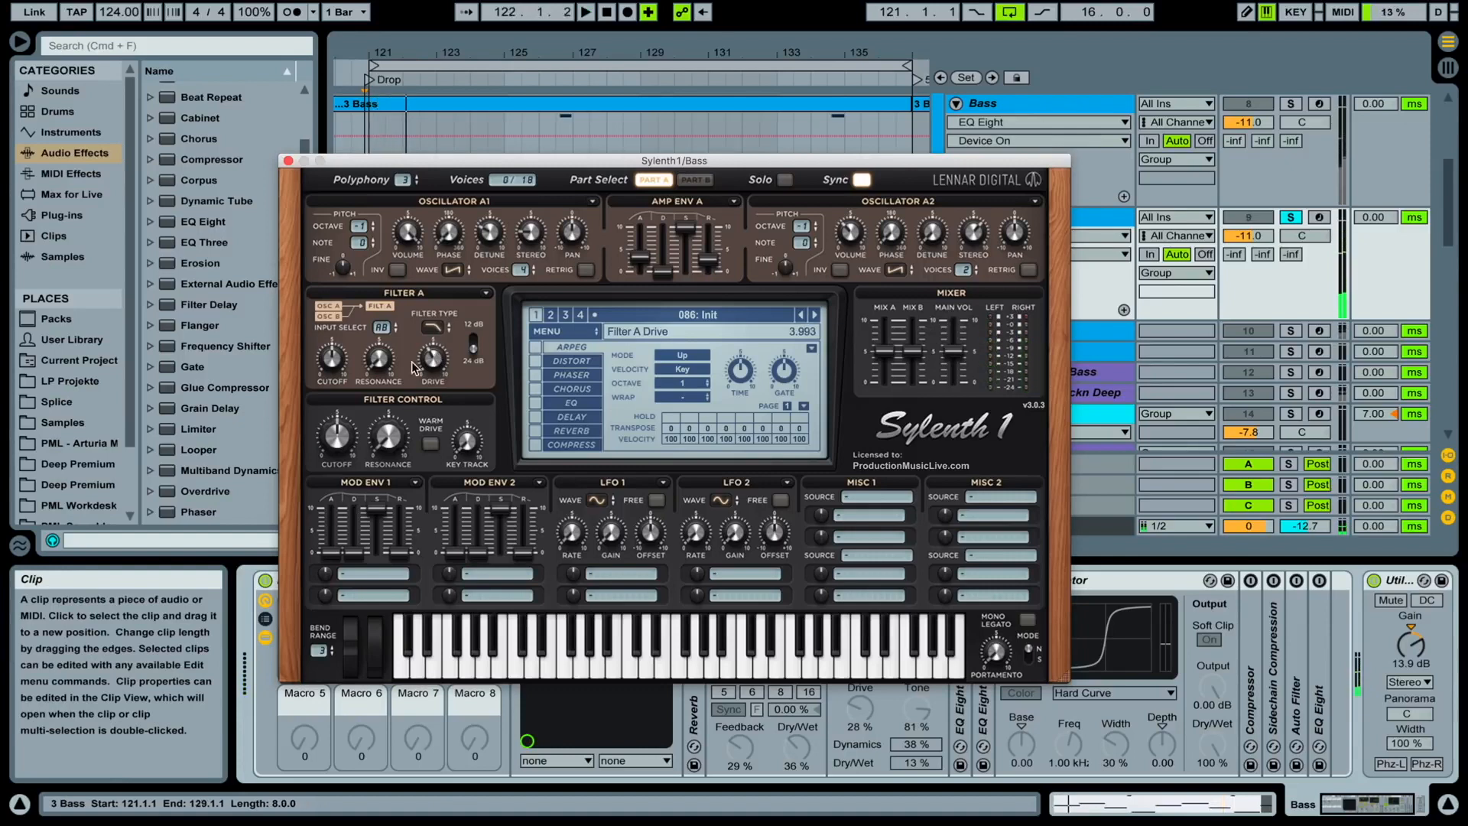
Set Filter A's resonance to about 3.9 and its cutoff to about 5.6, auditioning the changes
{"action": "key", "text": "space"}
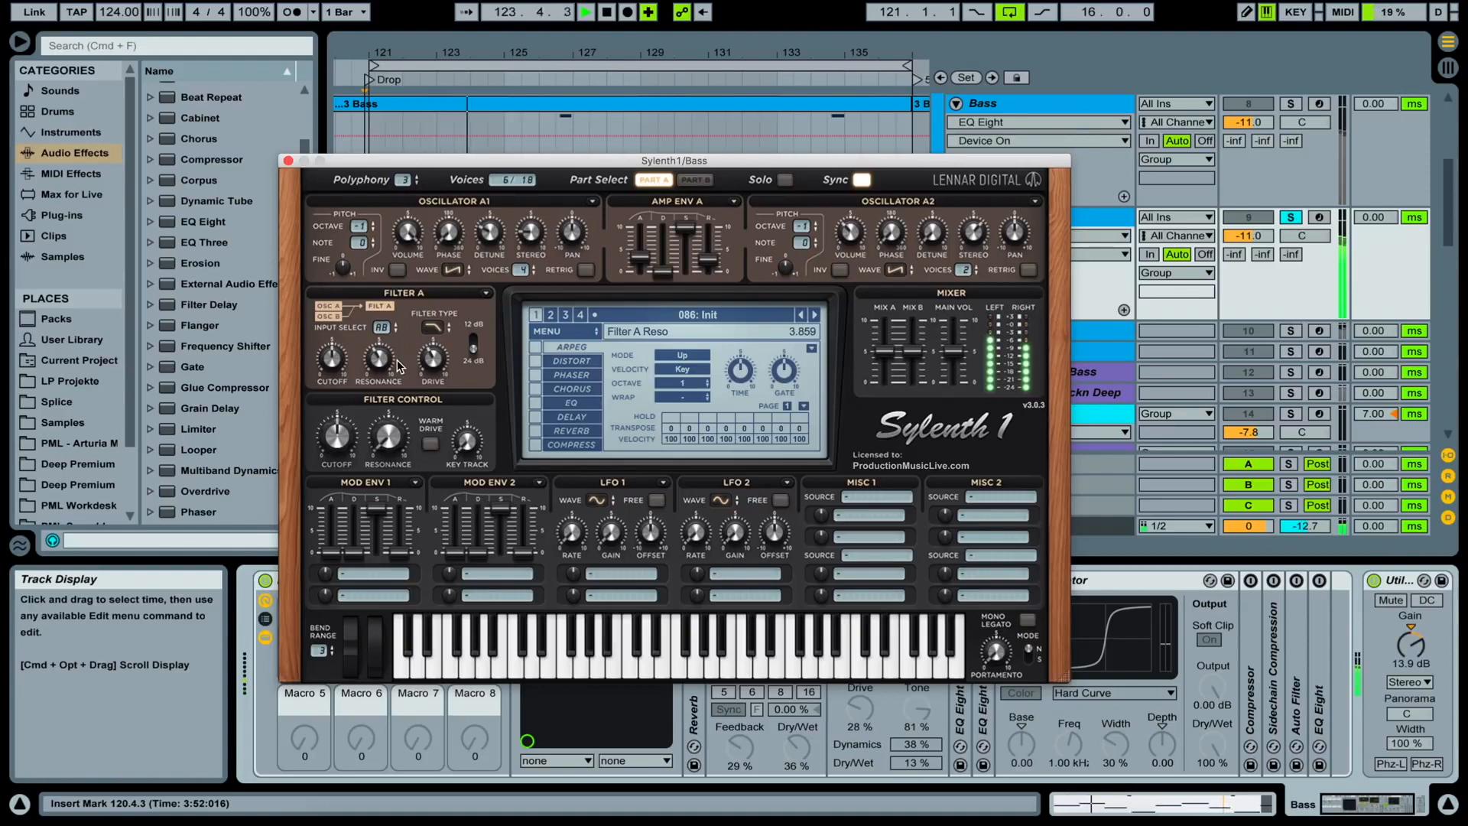
{"action": "key", "text": "space"}
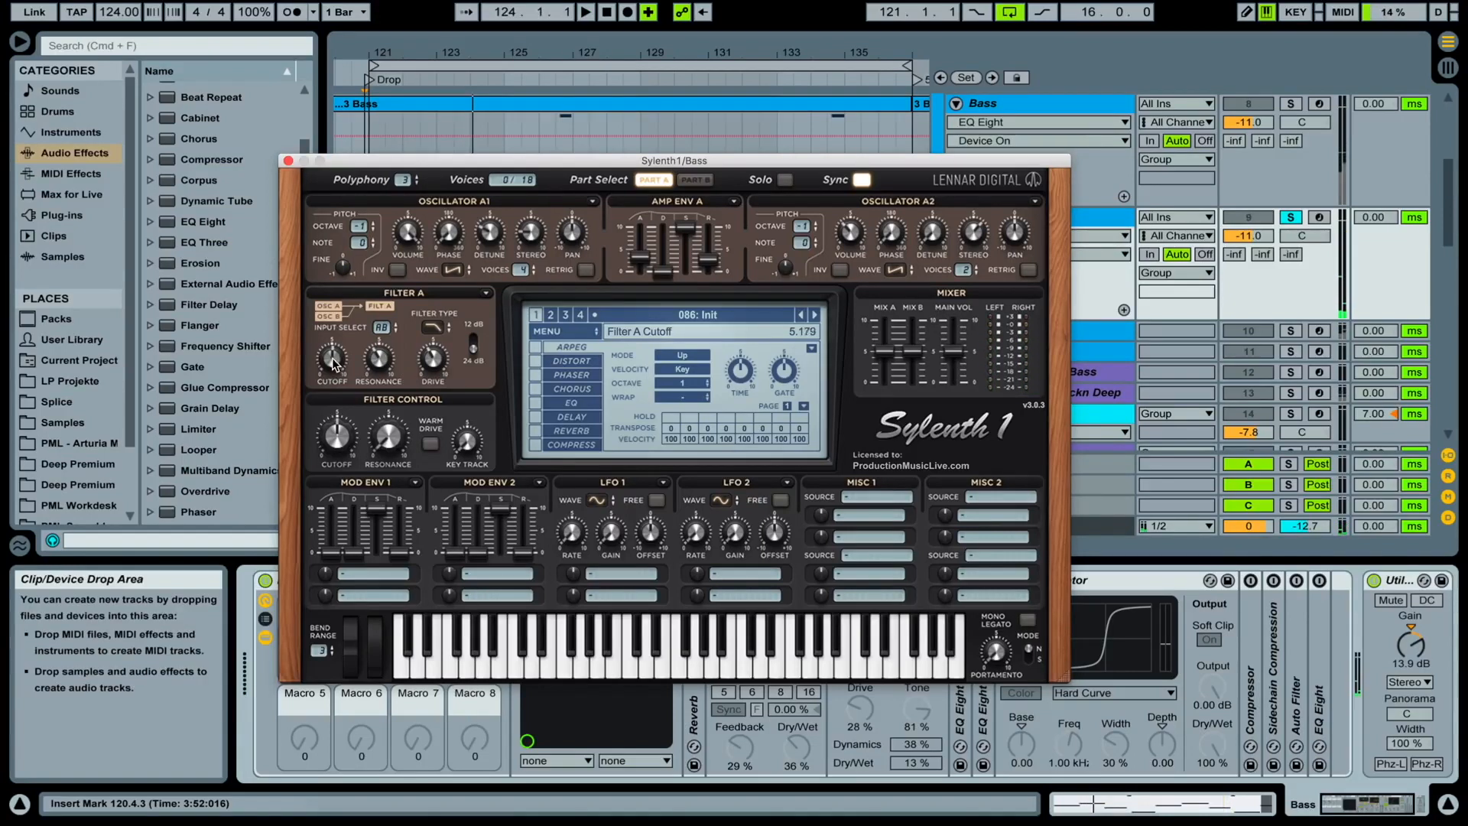
{"action": "left_click_drag", "start_coordinate": [335, 364], "coordinate": [340, 359]}
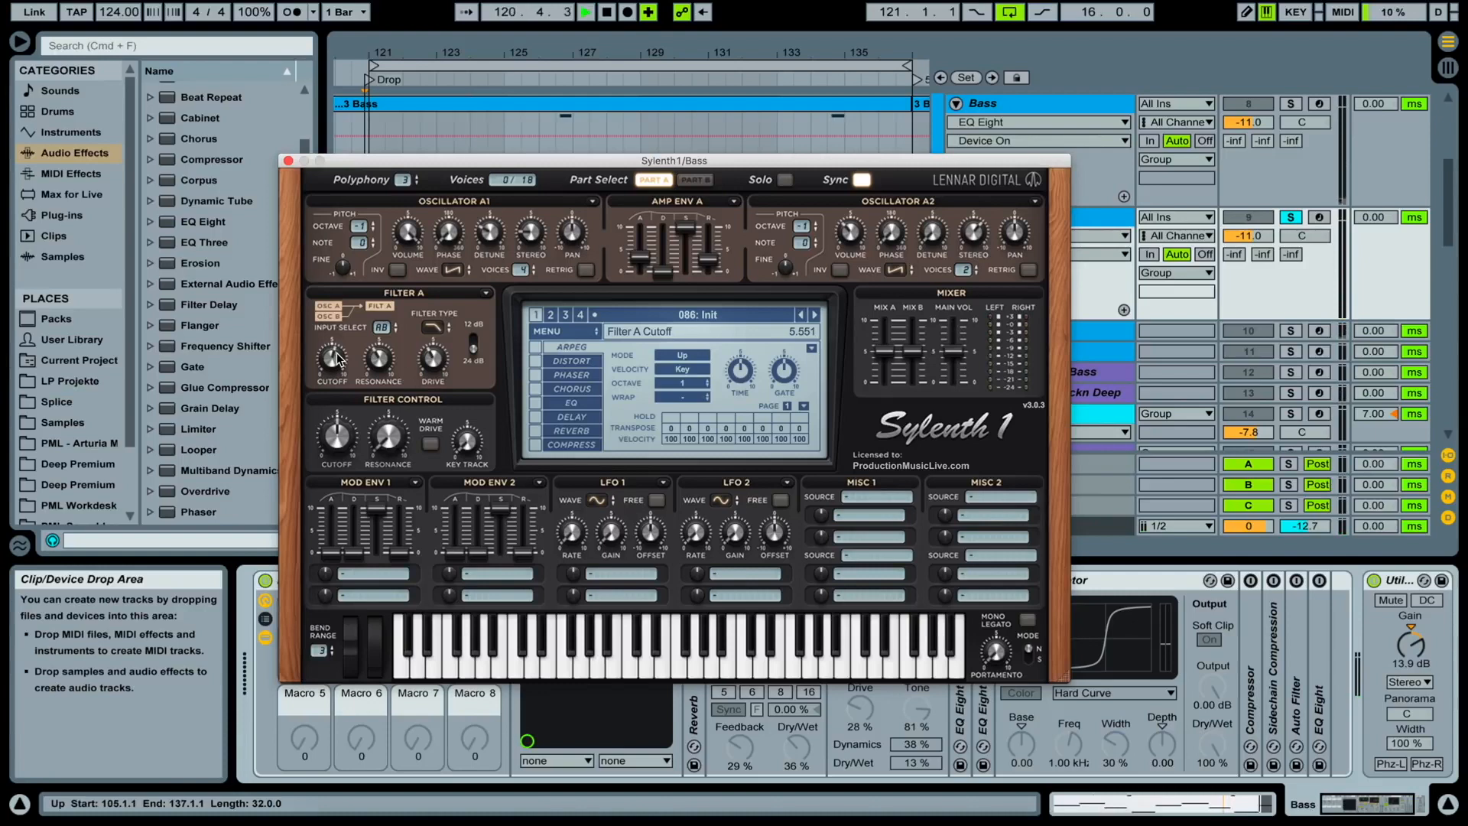
{"action": "key", "text": "space"}
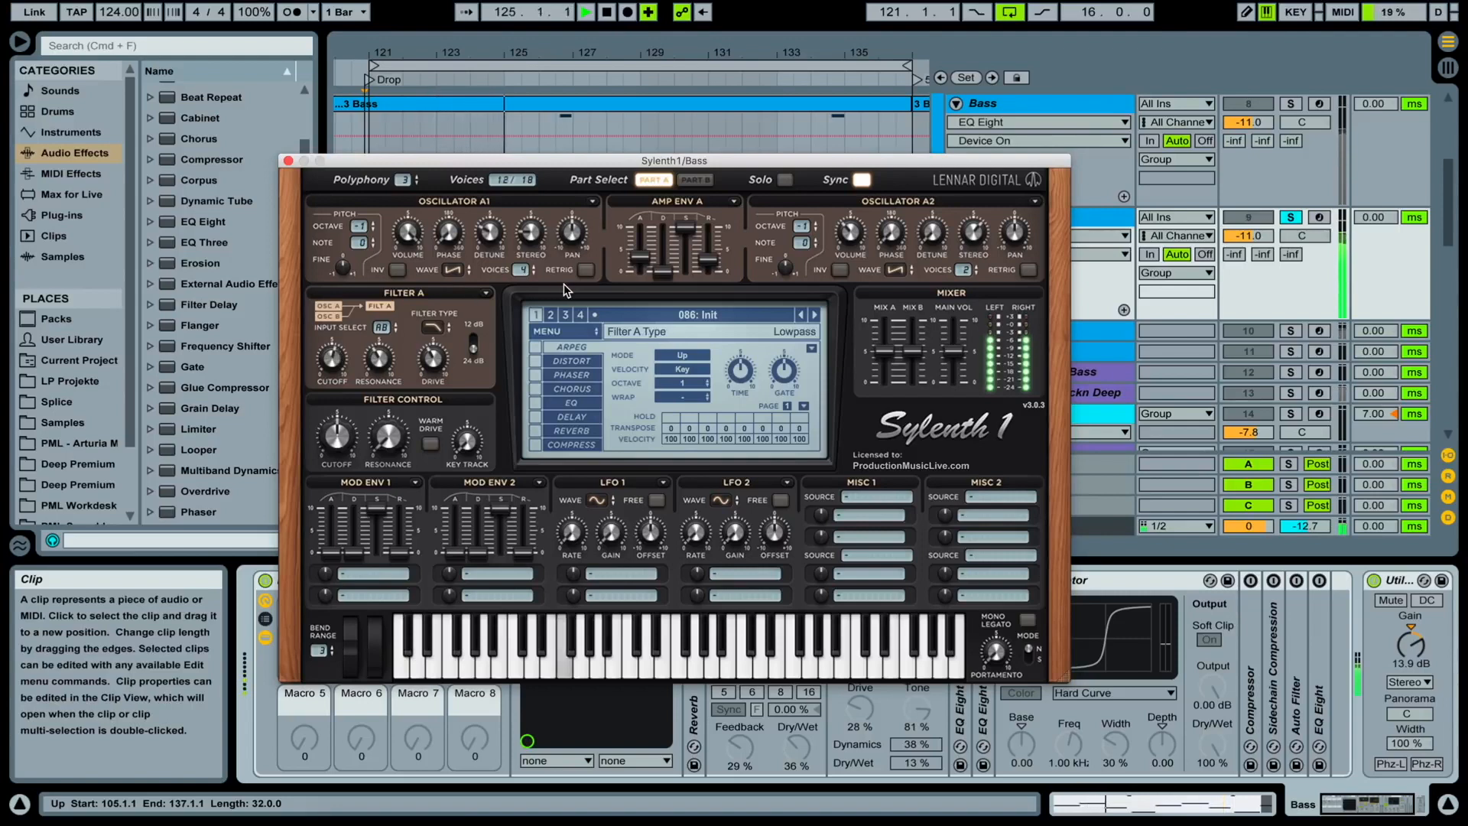
{"action": "key", "text": "space"}
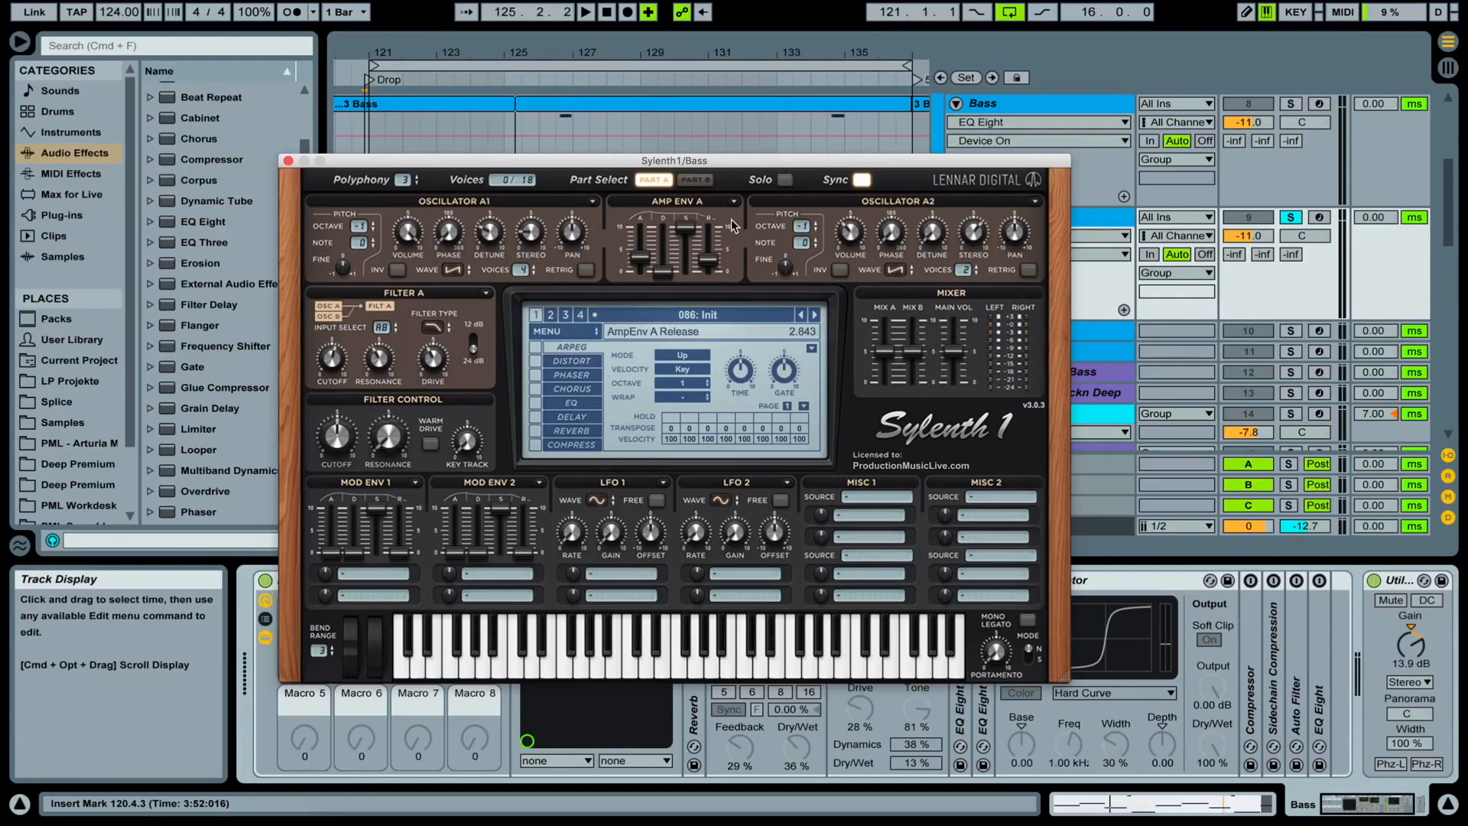
Copy the Amp Env A settings and paste them into Amp Env B in Part B
{"action": "mouse_move", "coordinate": [675, 272]}
{"action": "left_click", "coordinate": [735, 204]}
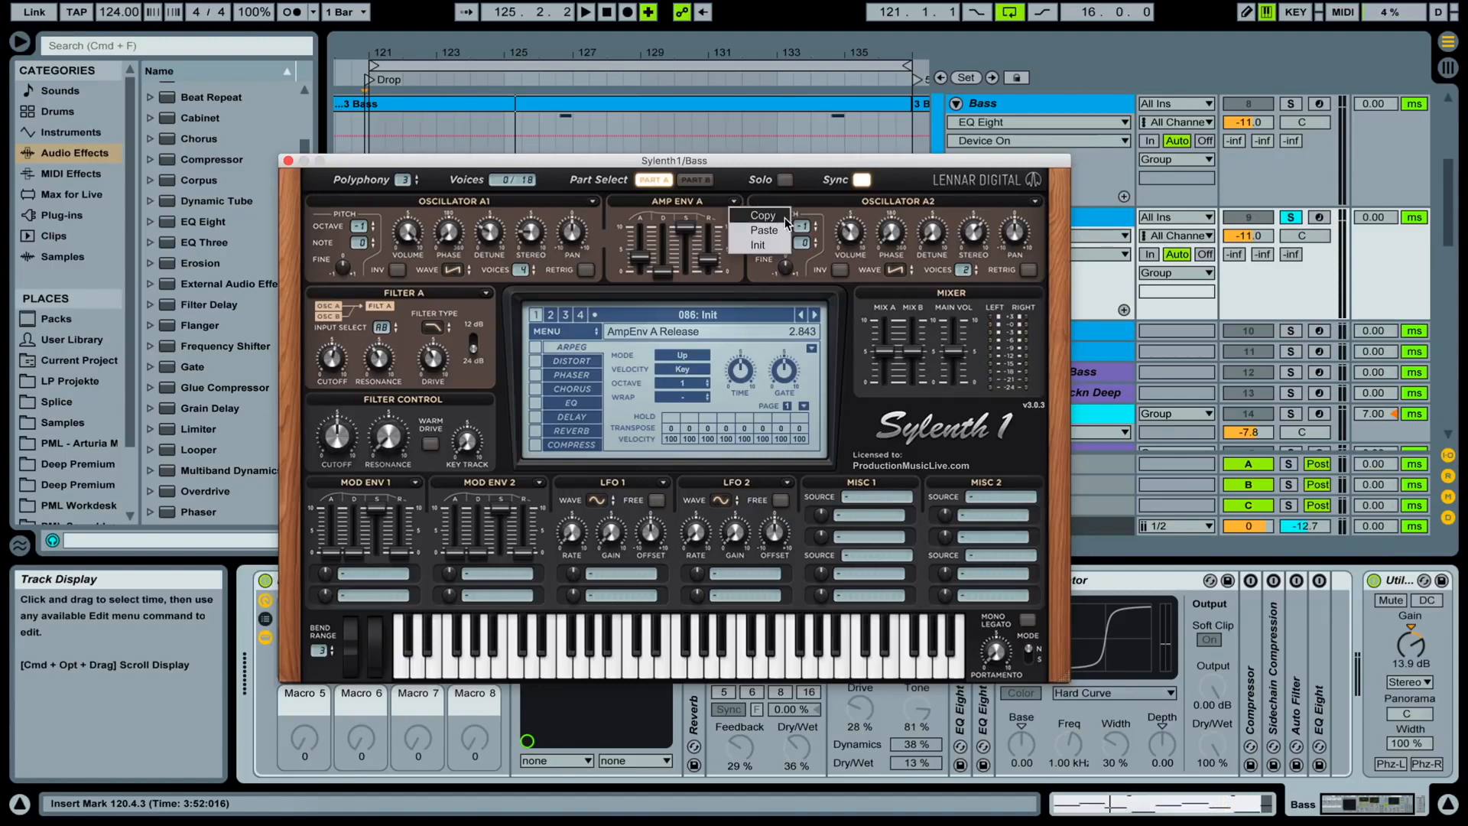
{"action": "left_click", "coordinate": [786, 217]}
{"action": "left_click", "coordinate": [700, 181]}
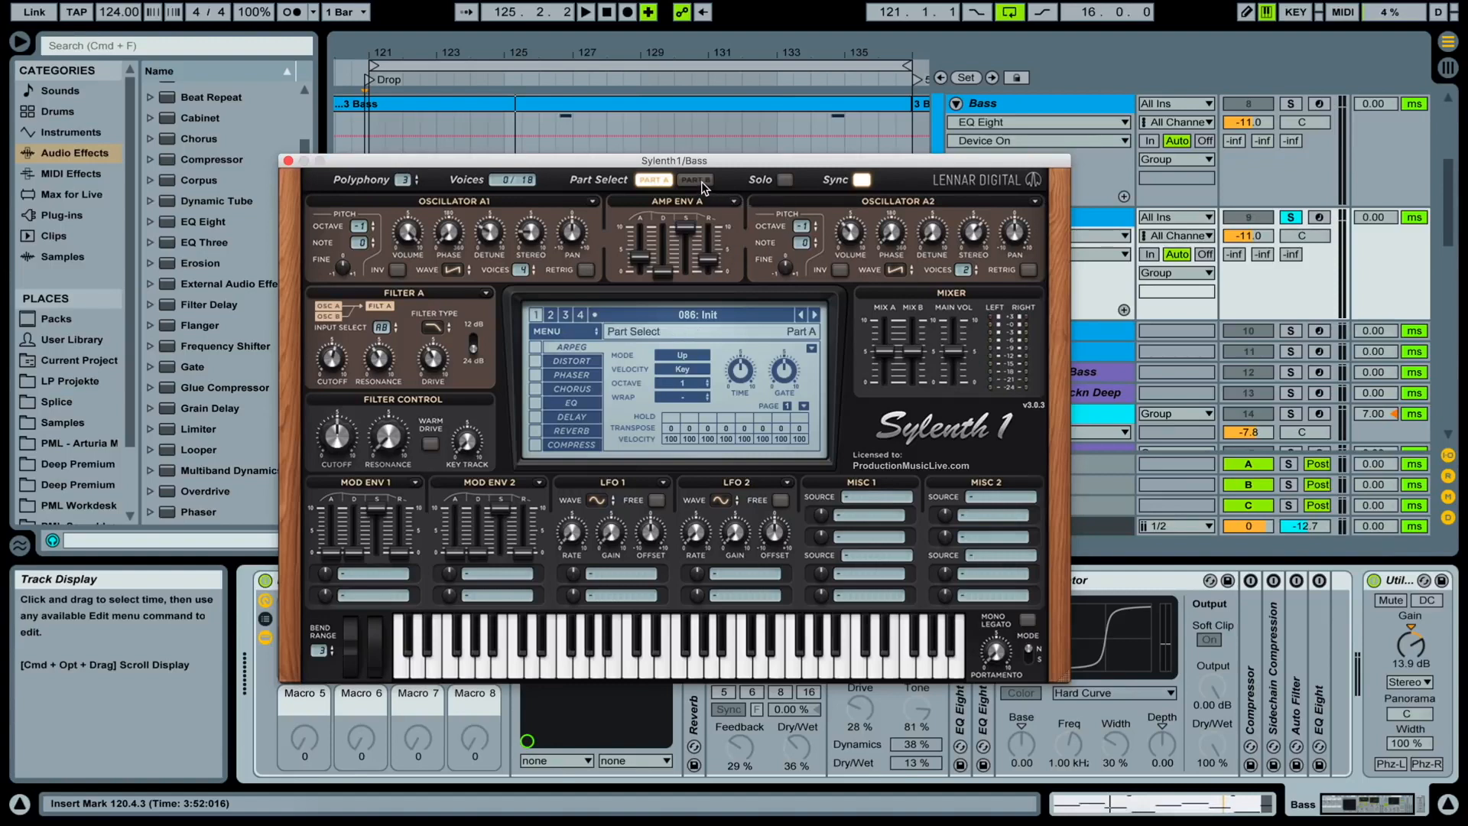
{"action": "left_click", "coordinate": [736, 201]}
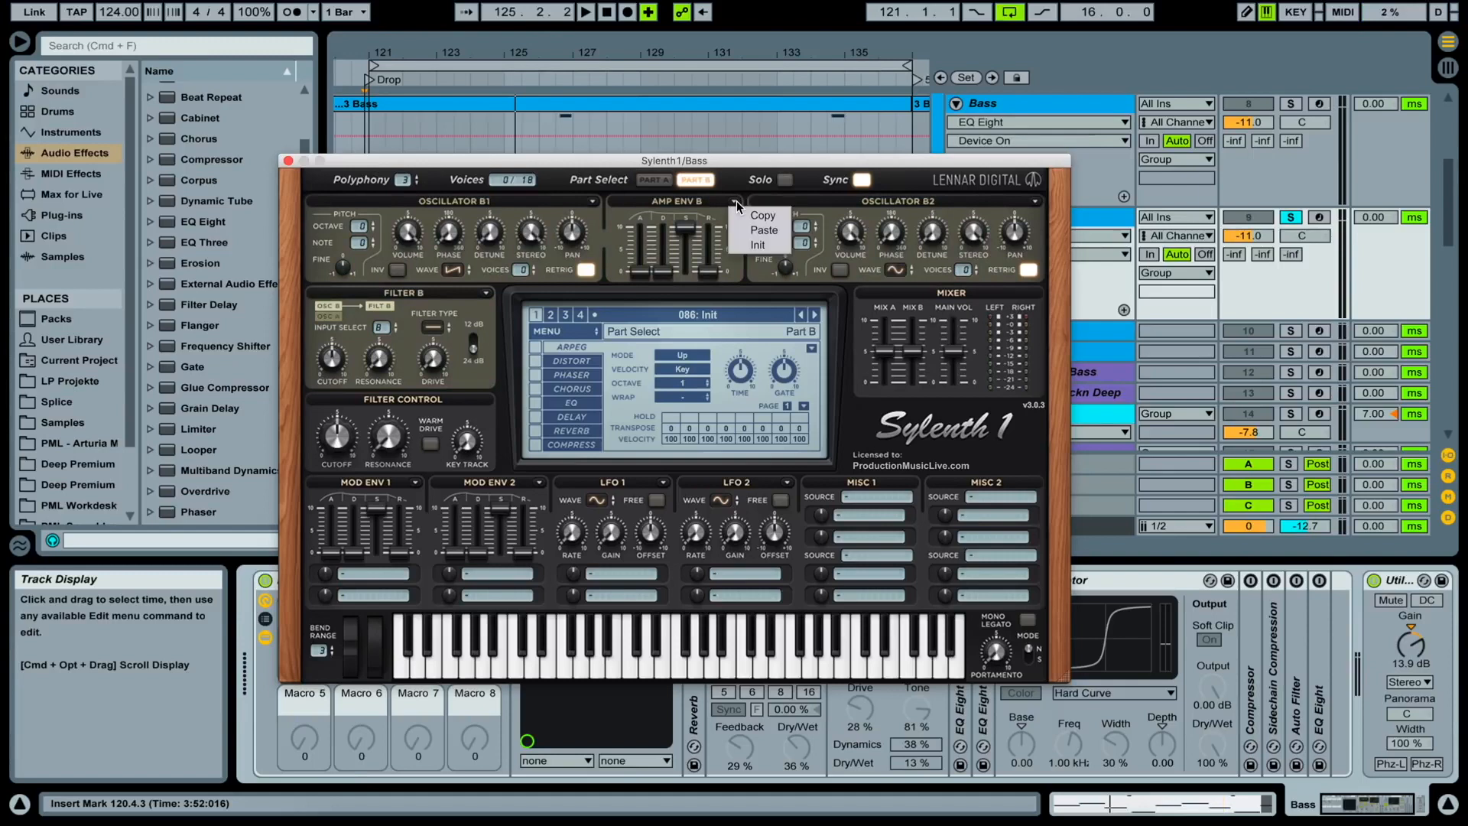
{"action": "left_click", "coordinate": [764, 230]}
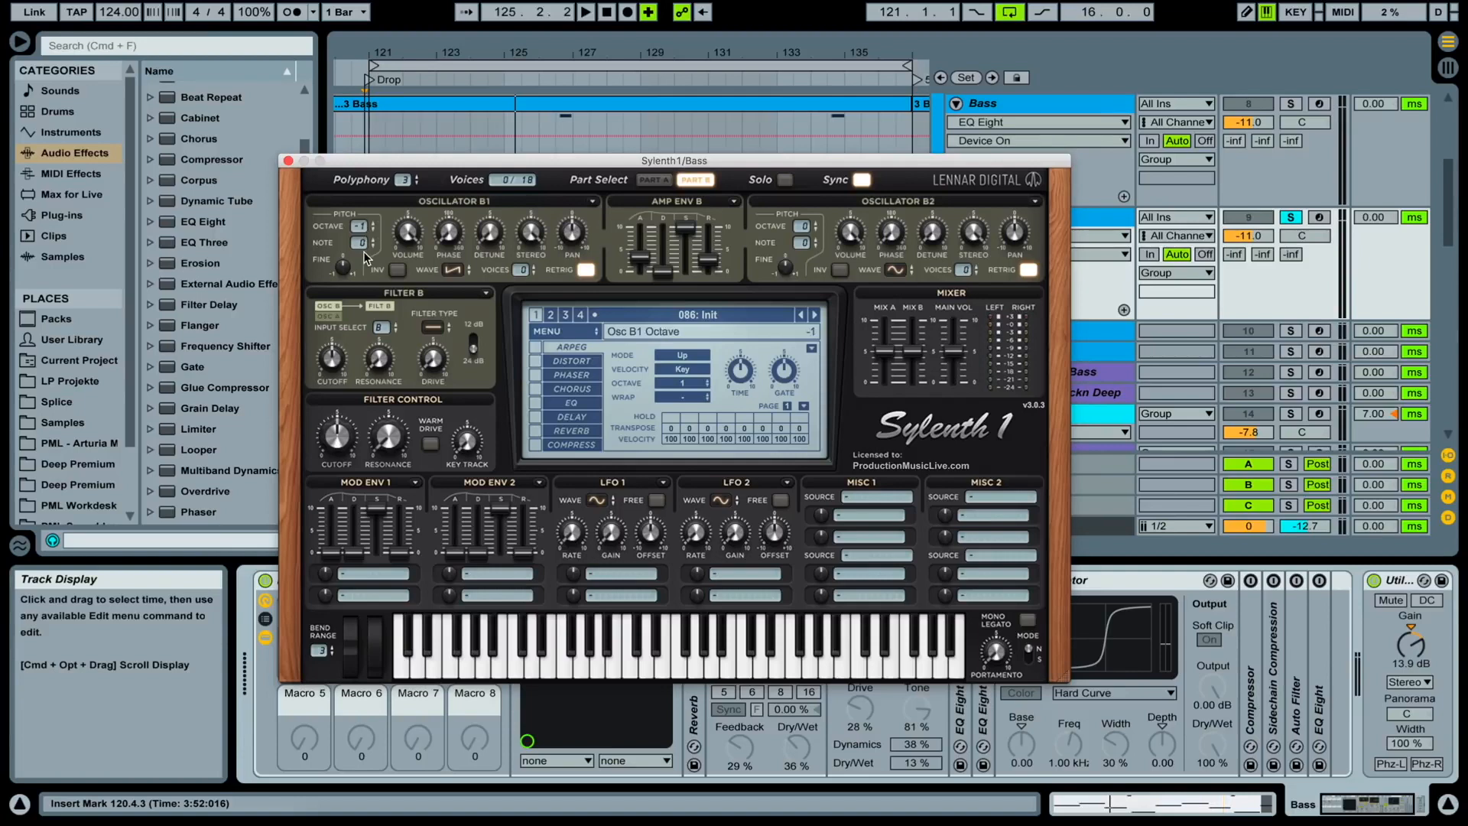
Set oscillator B1's waveform to Sine with 1 voice and audition the added layer
{"action": "left_click", "coordinate": [454, 271]}
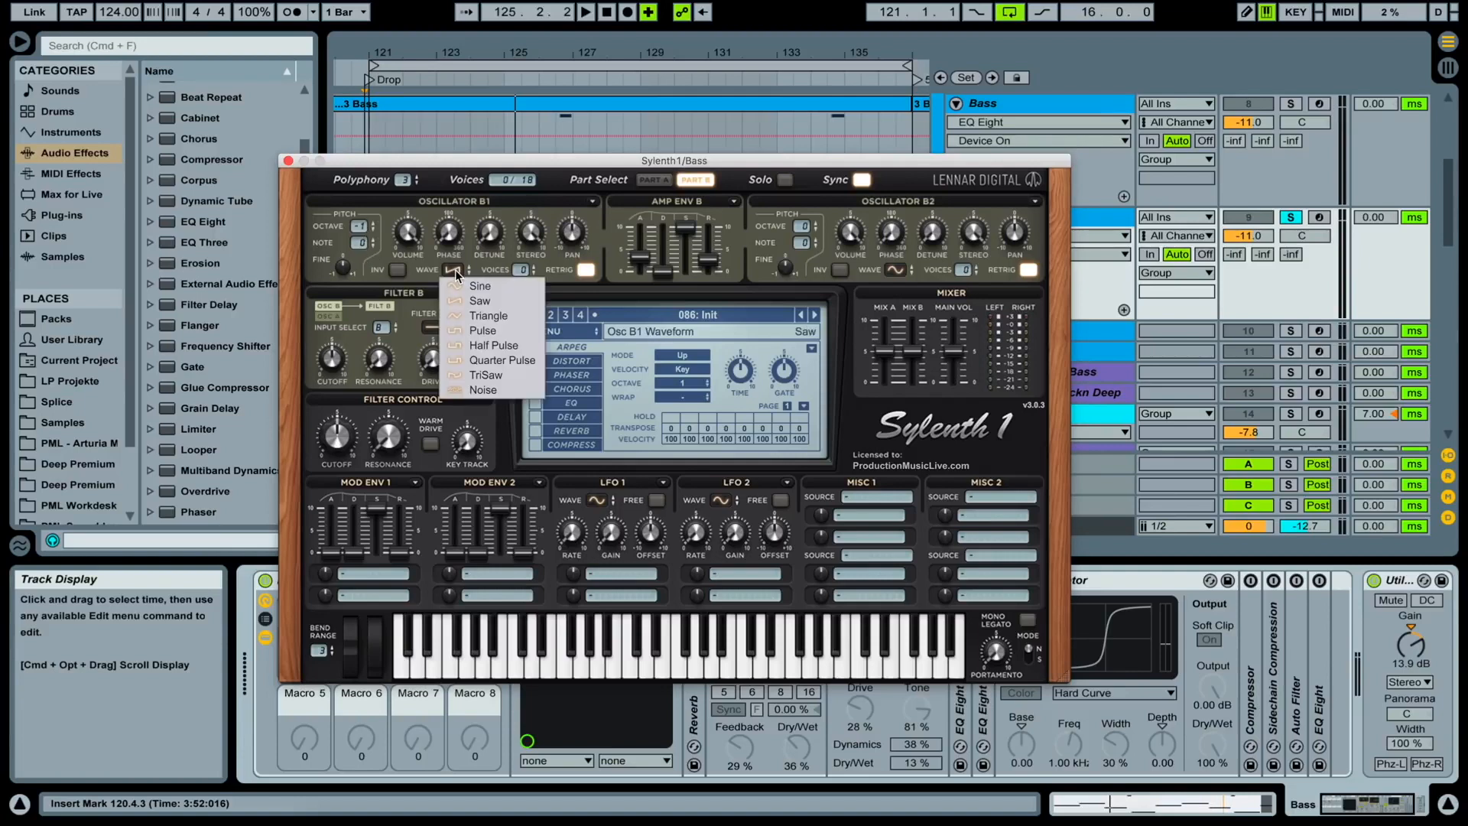
{"action": "left_click", "coordinate": [507, 286]}
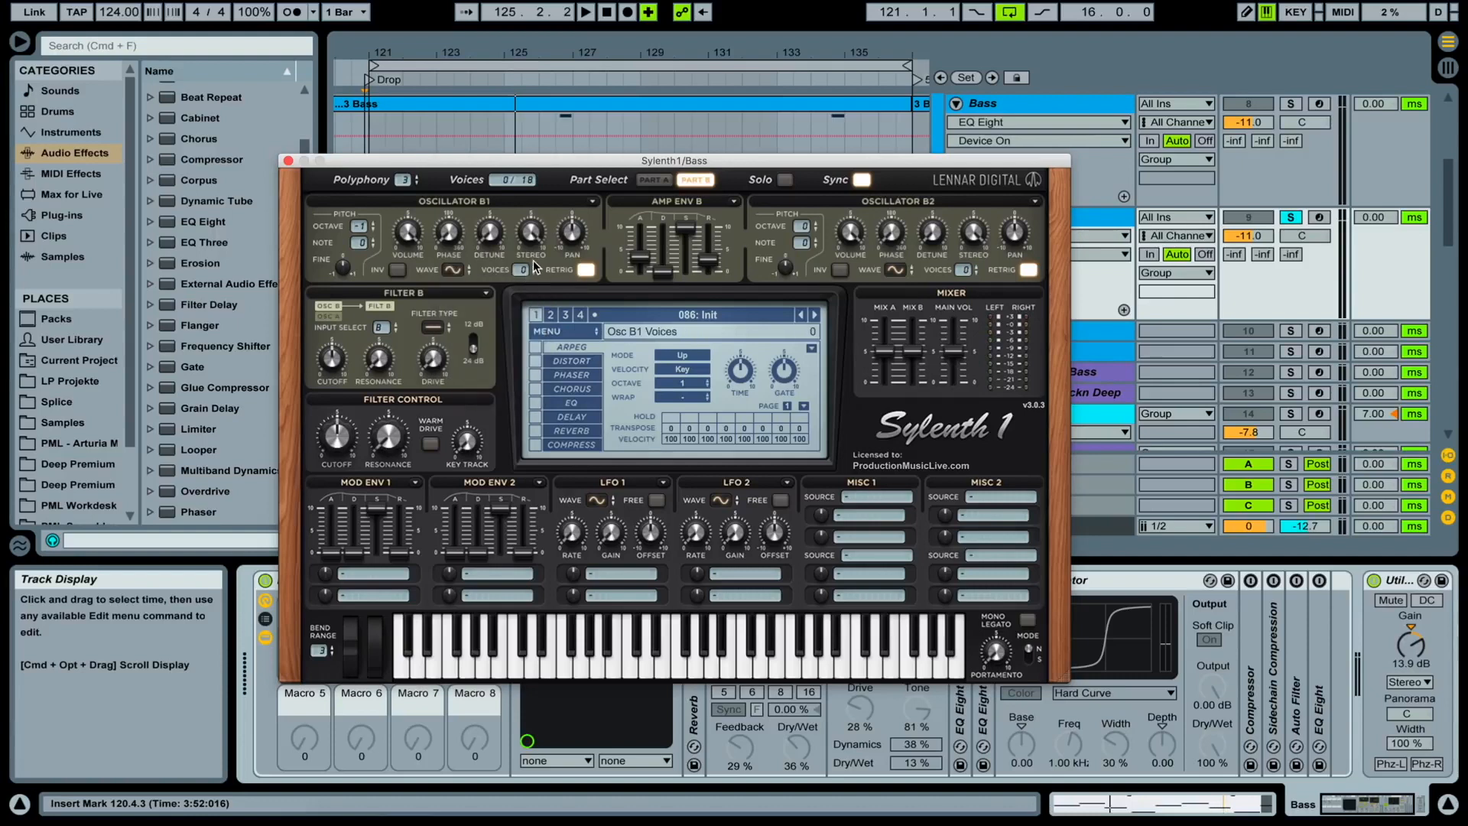
{"action": "key", "text": "space"}
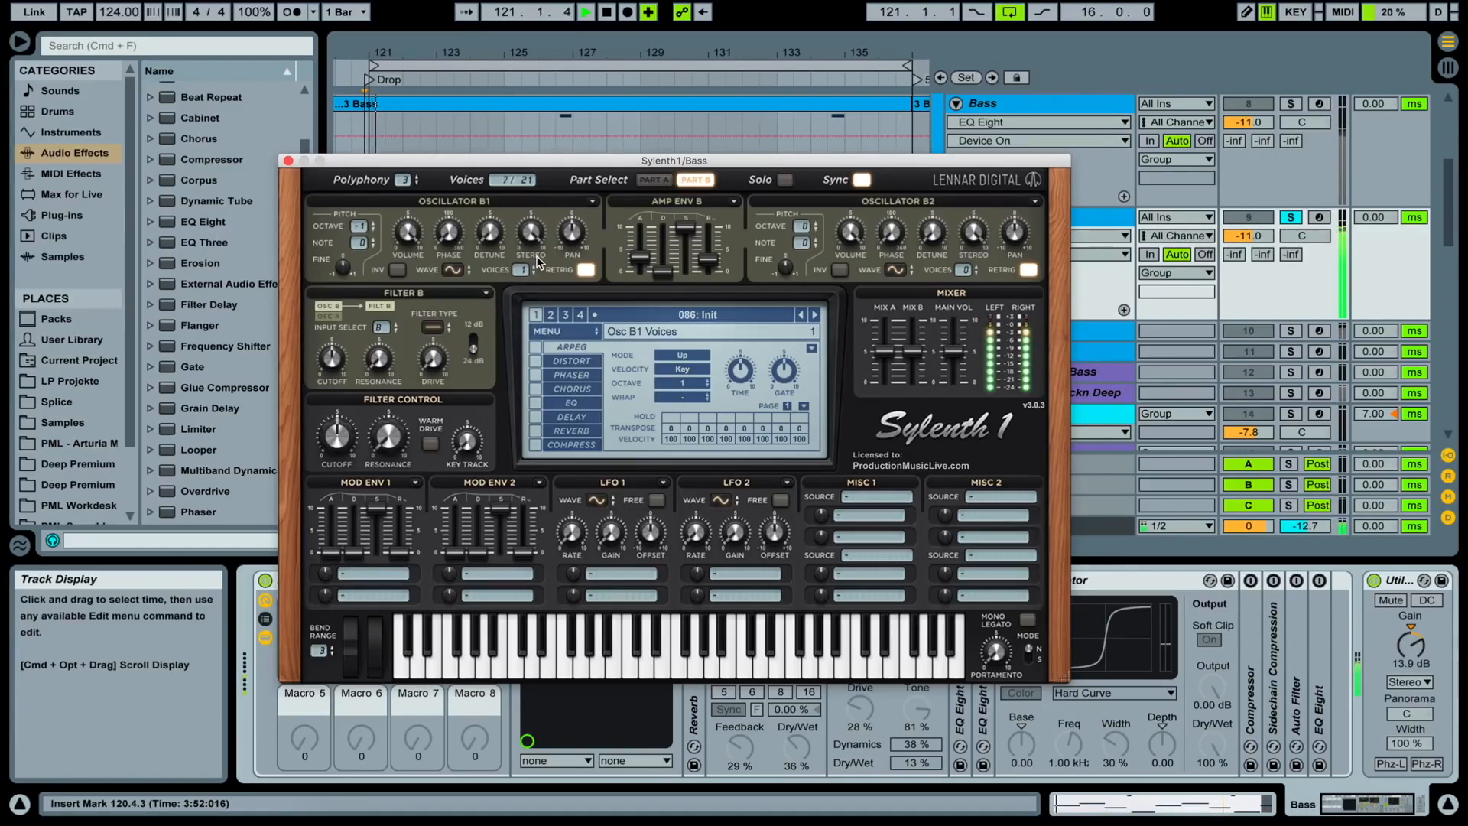
{"action": "key", "text": "space"}
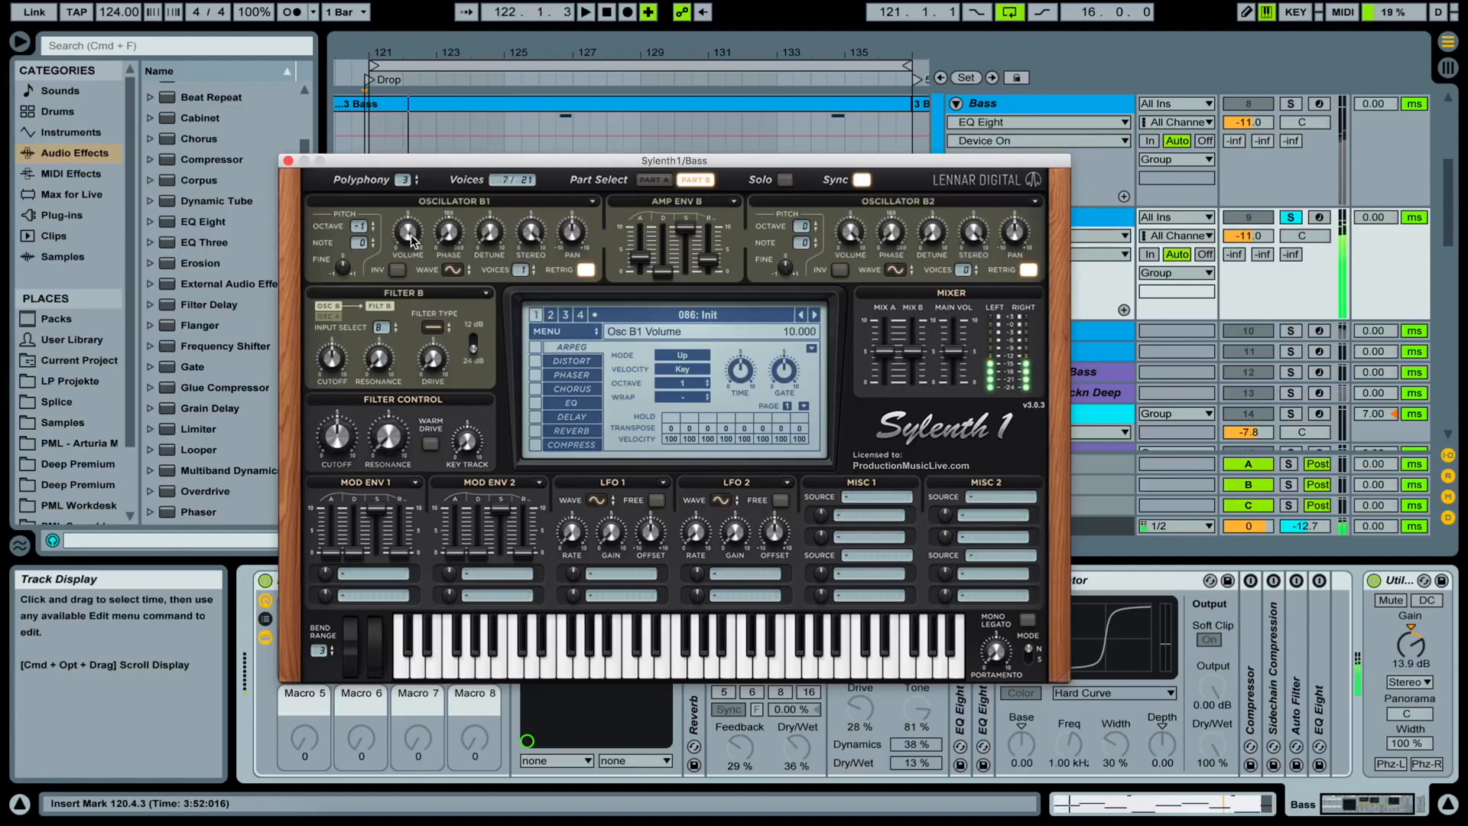
Lower oscillator B1's volume to about 7.2 and audition the level
{"action": "left_click_drag", "start_coordinate": [415, 242], "coordinate": [411, 301]}
{"action": "key", "text": "space"}
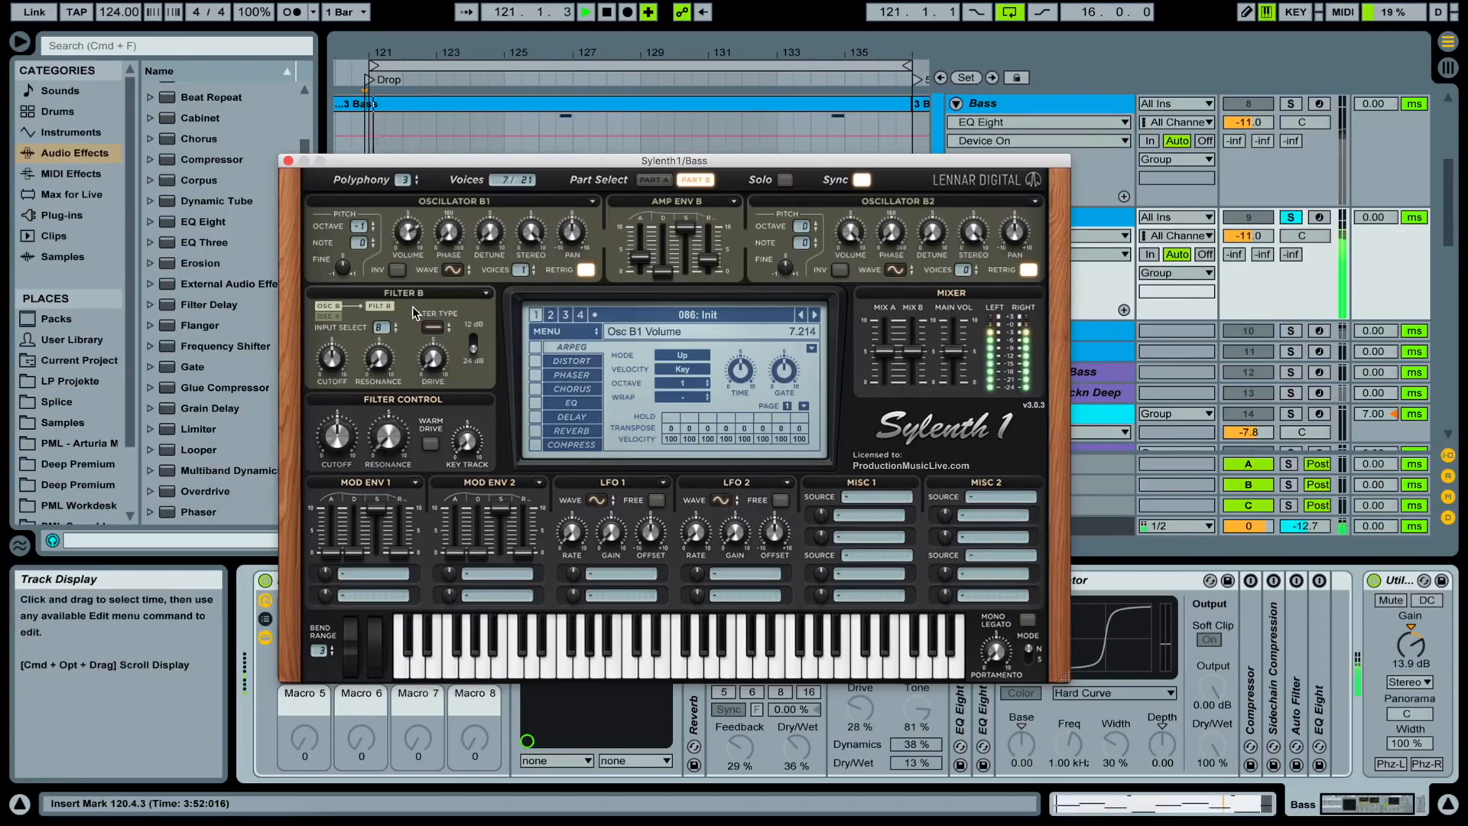
{"action": "key", "text": "space"}
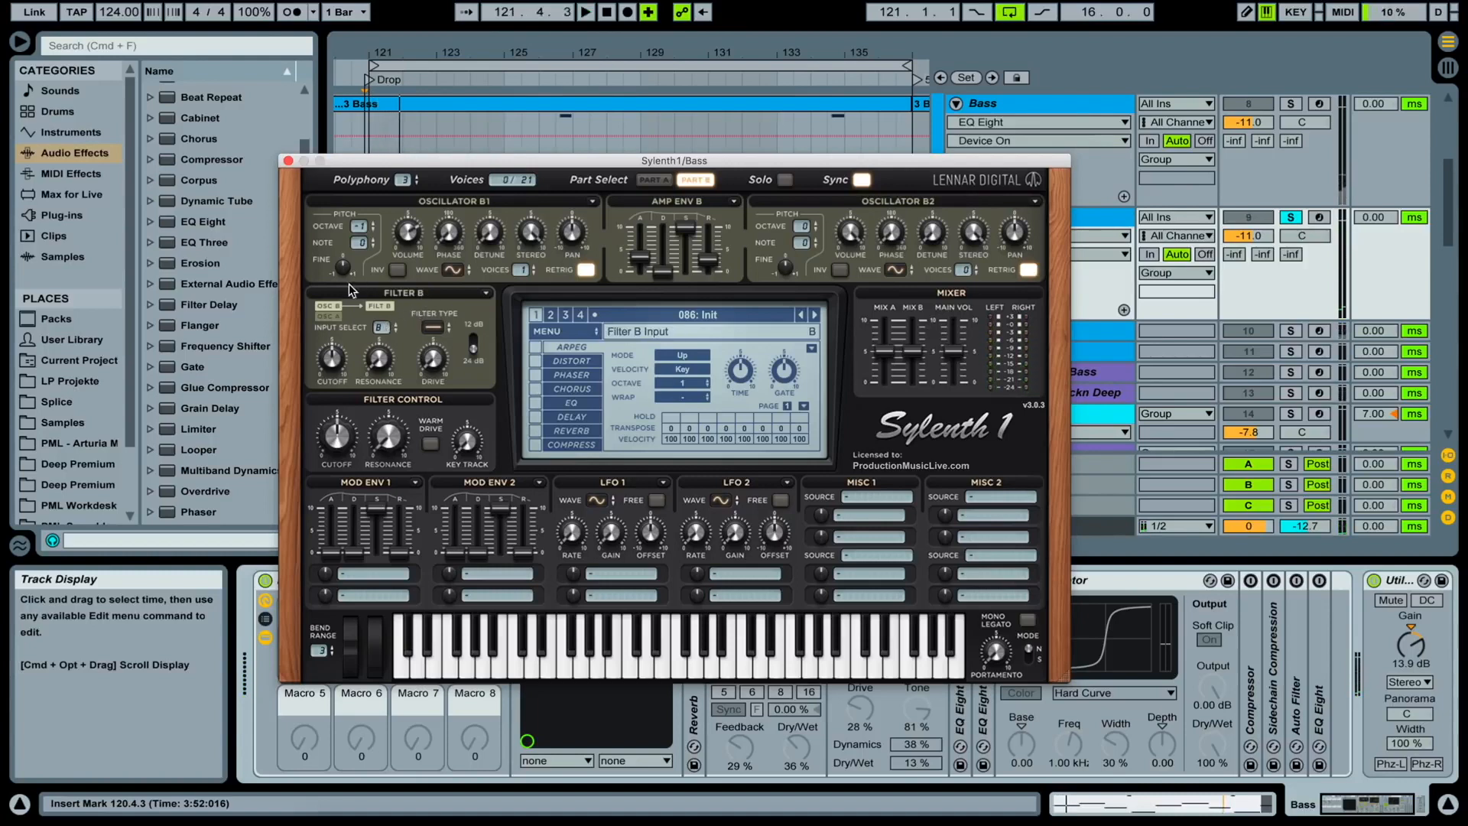
Set Filter B's input to No Input and audition the patch
{"action": "left_click", "coordinate": [382, 328]}
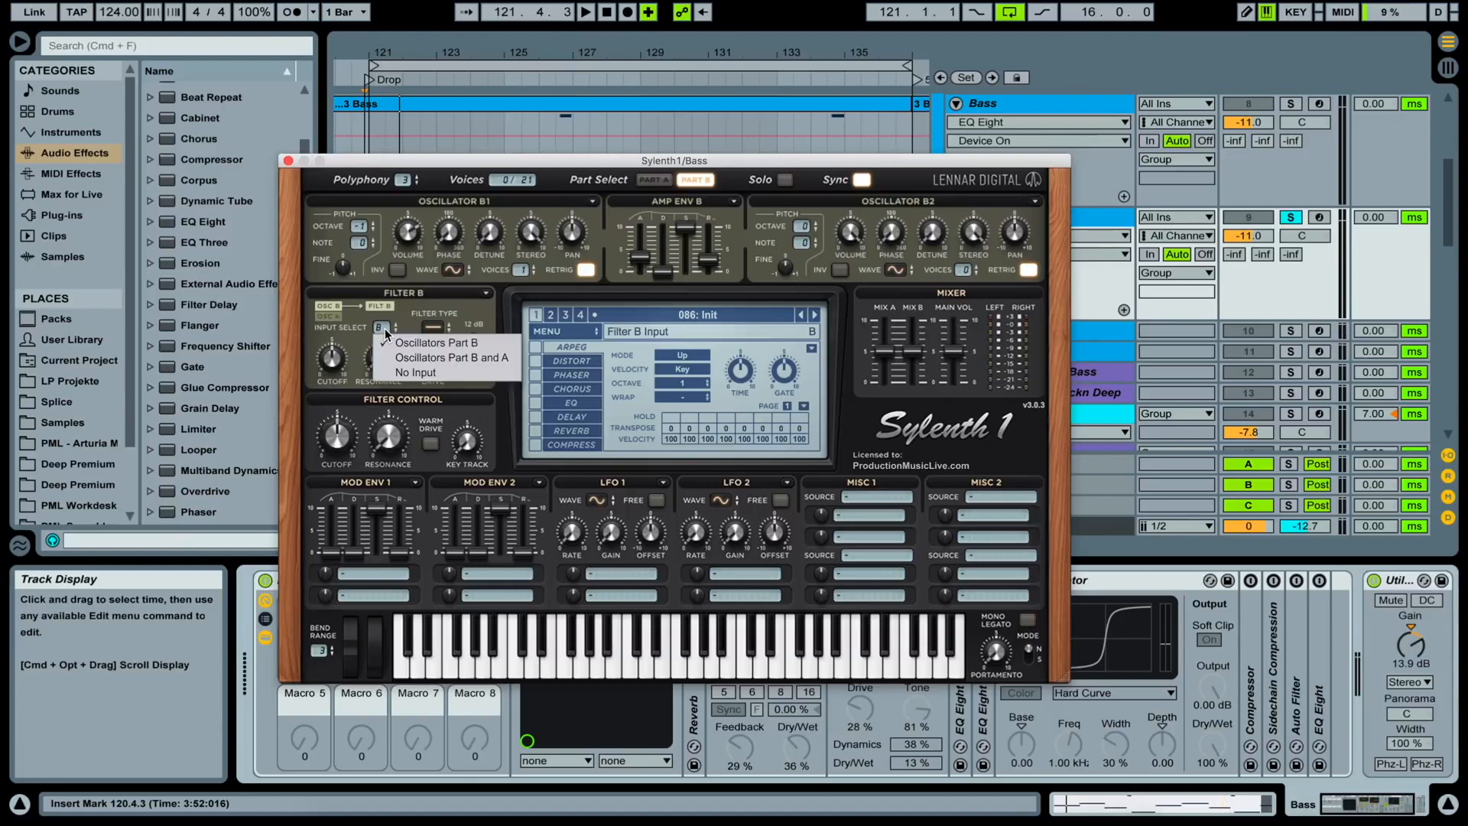
{"action": "left_click", "coordinate": [434, 373]}
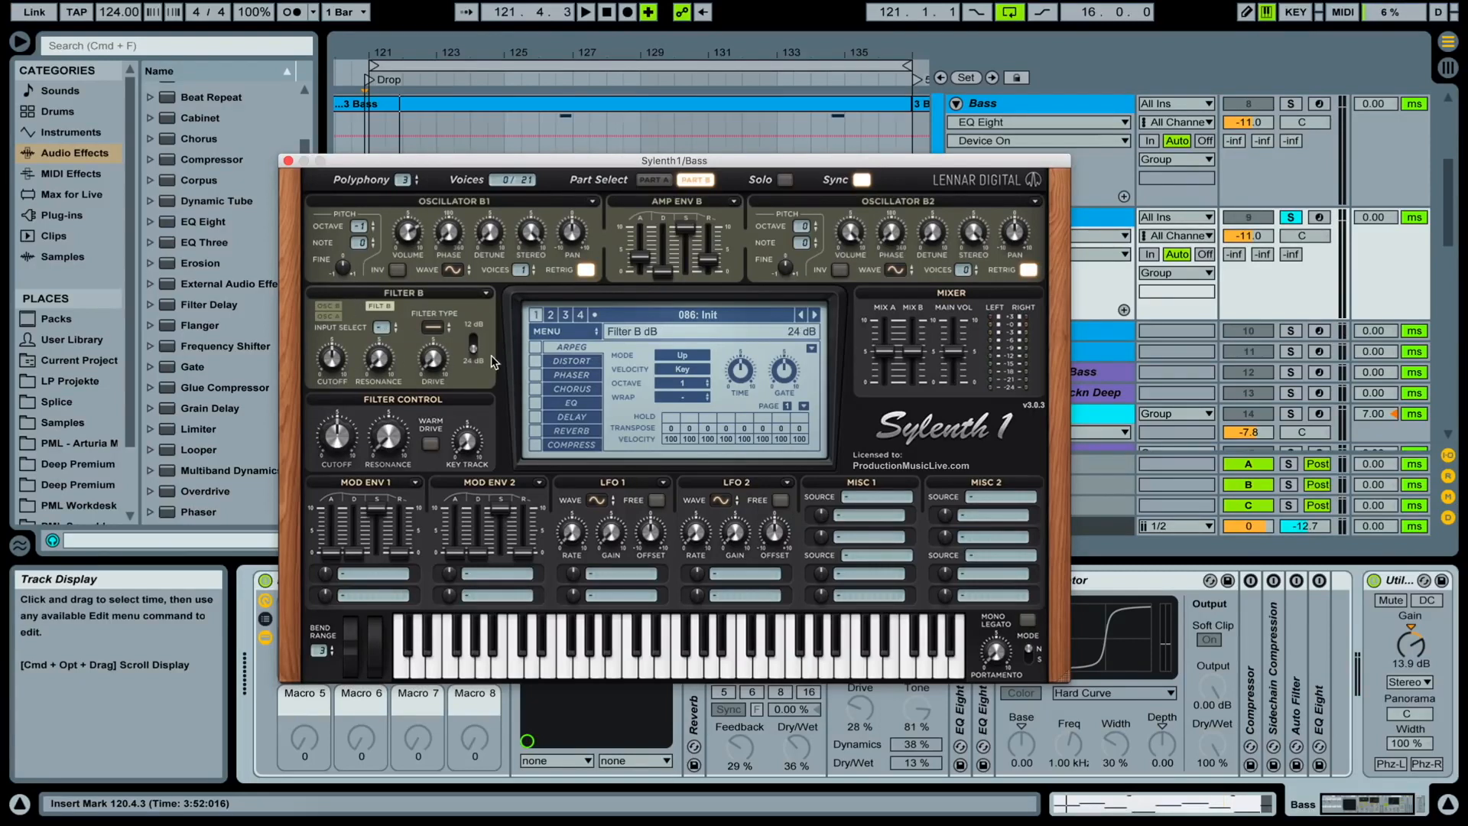
{"action": "key", "text": "space"}
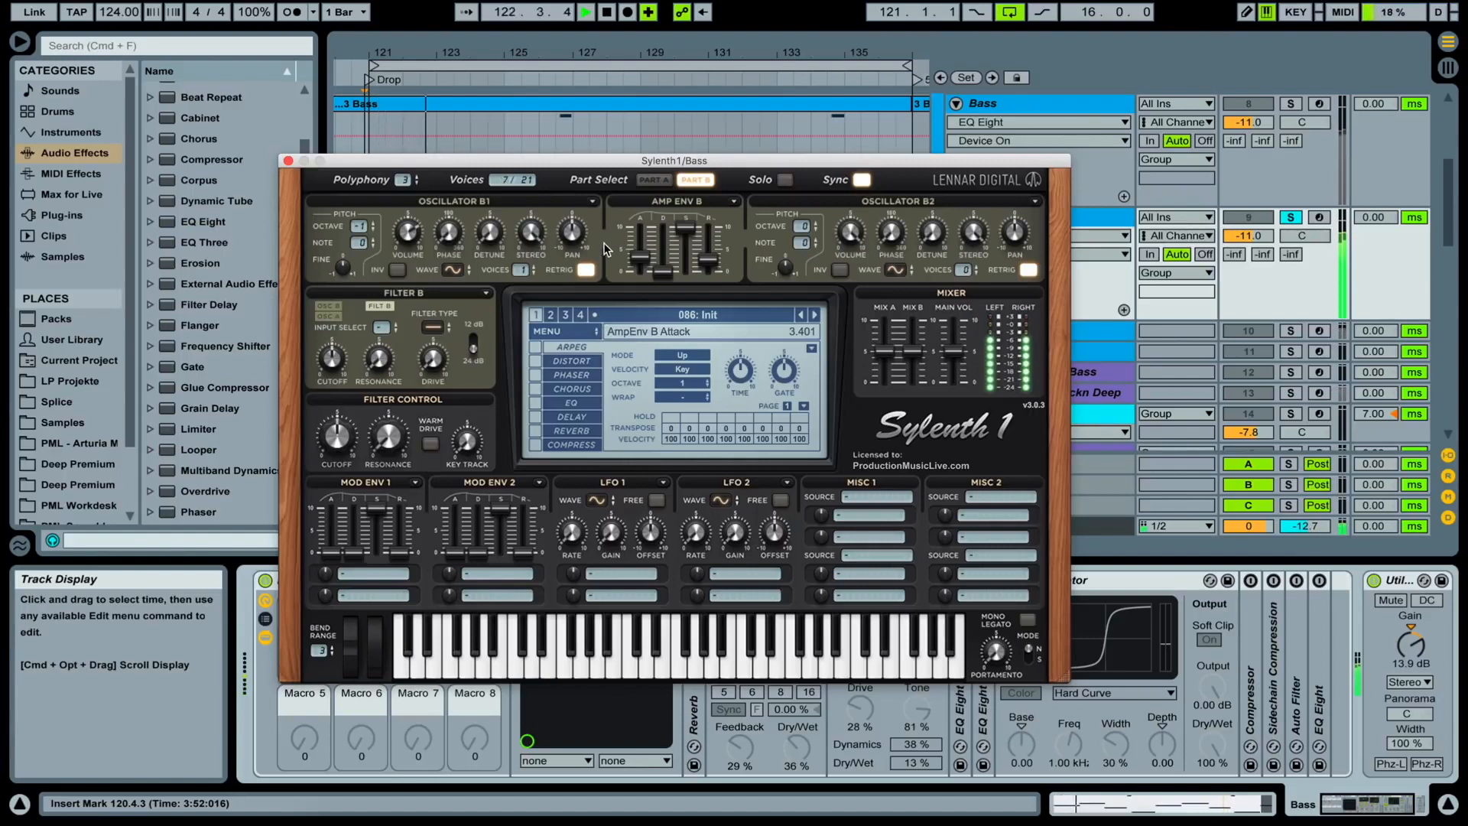
{"action": "key", "text": "space"}
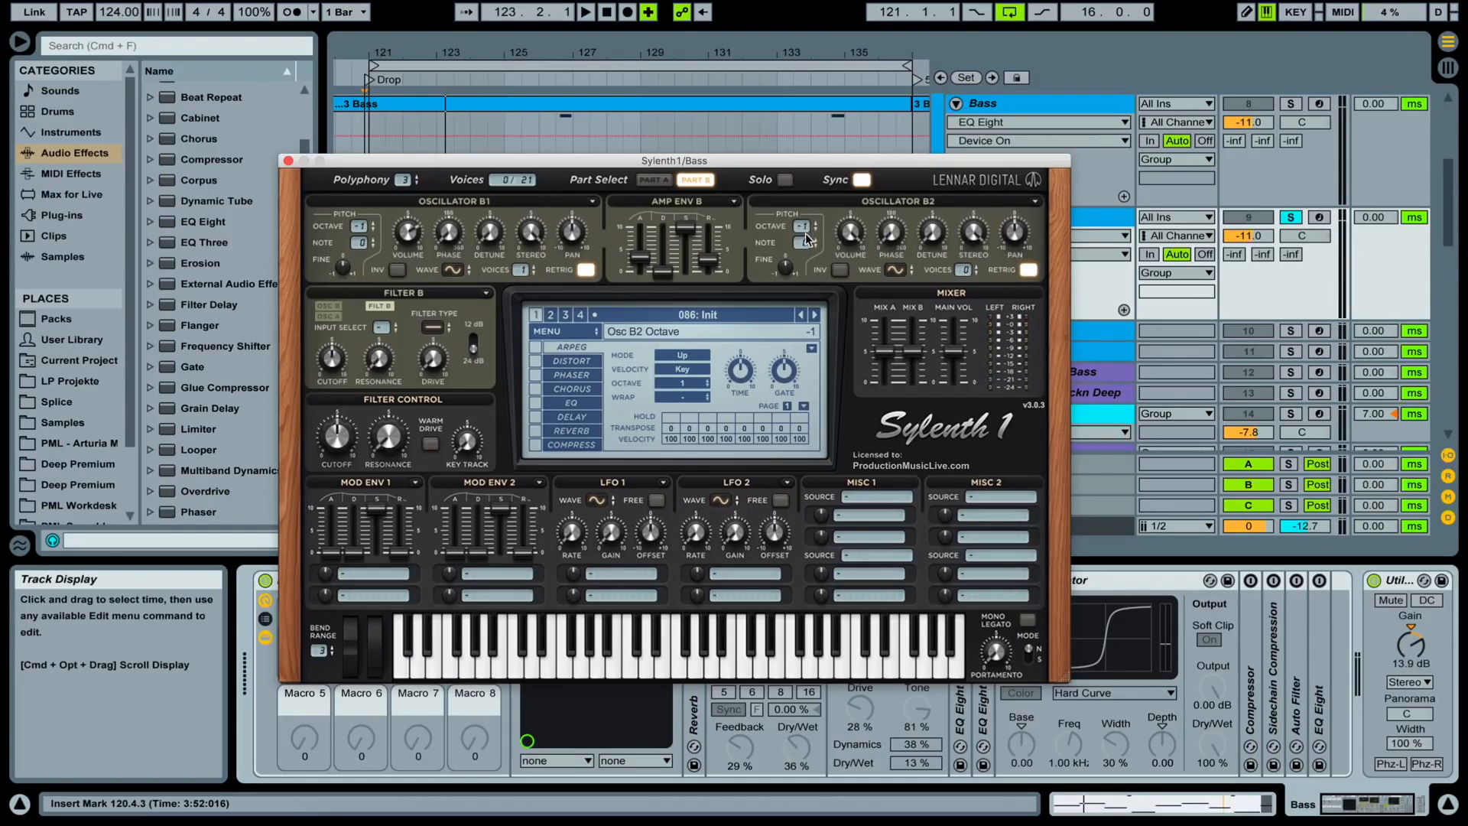
Set oscillator B2 to a Saw waveform with 2 voices at octave -2 and audition the layer
{"action": "left_click", "coordinate": [901, 273]}
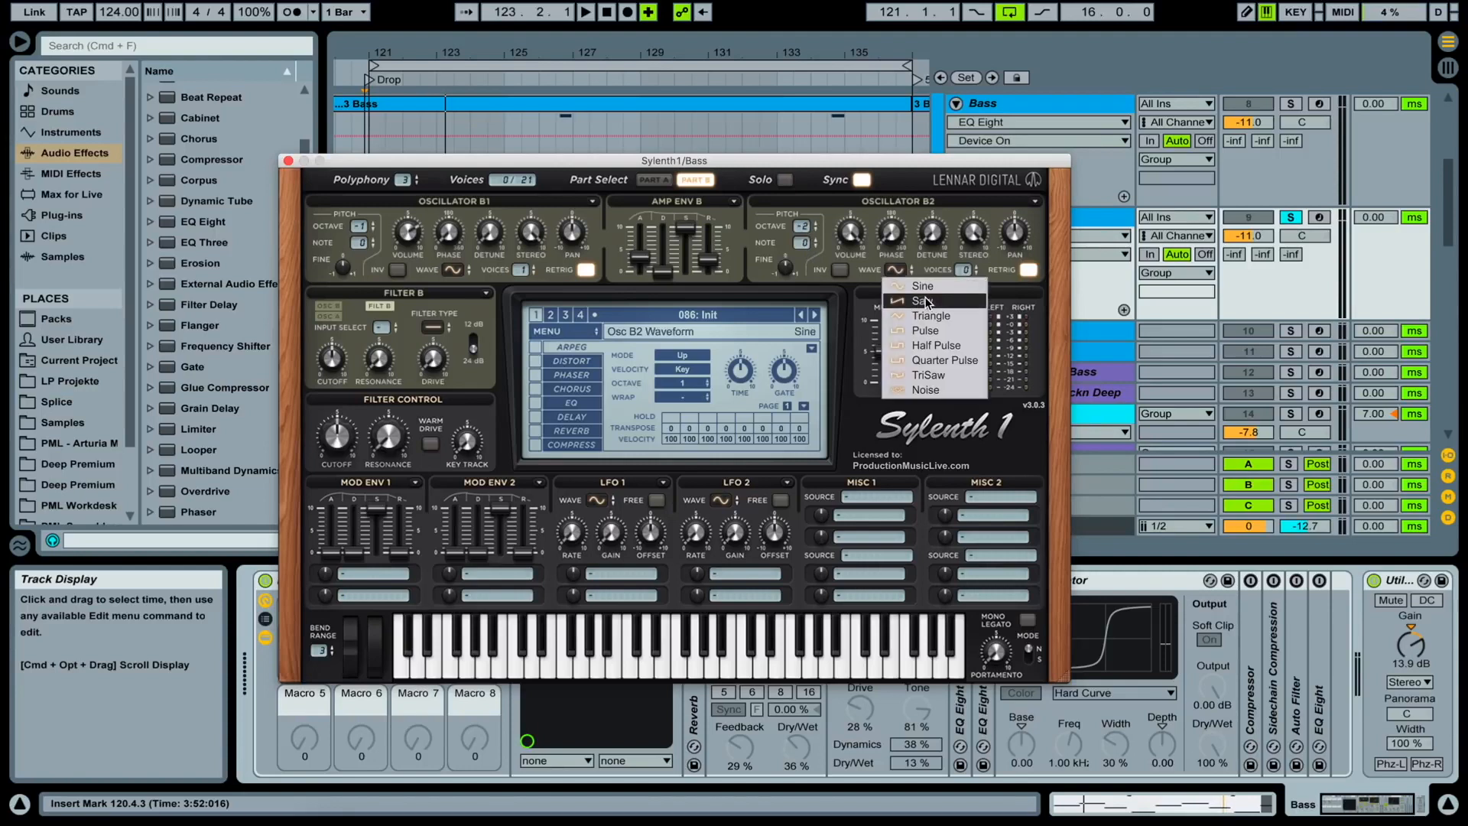
{"action": "left_click", "coordinate": [925, 302]}
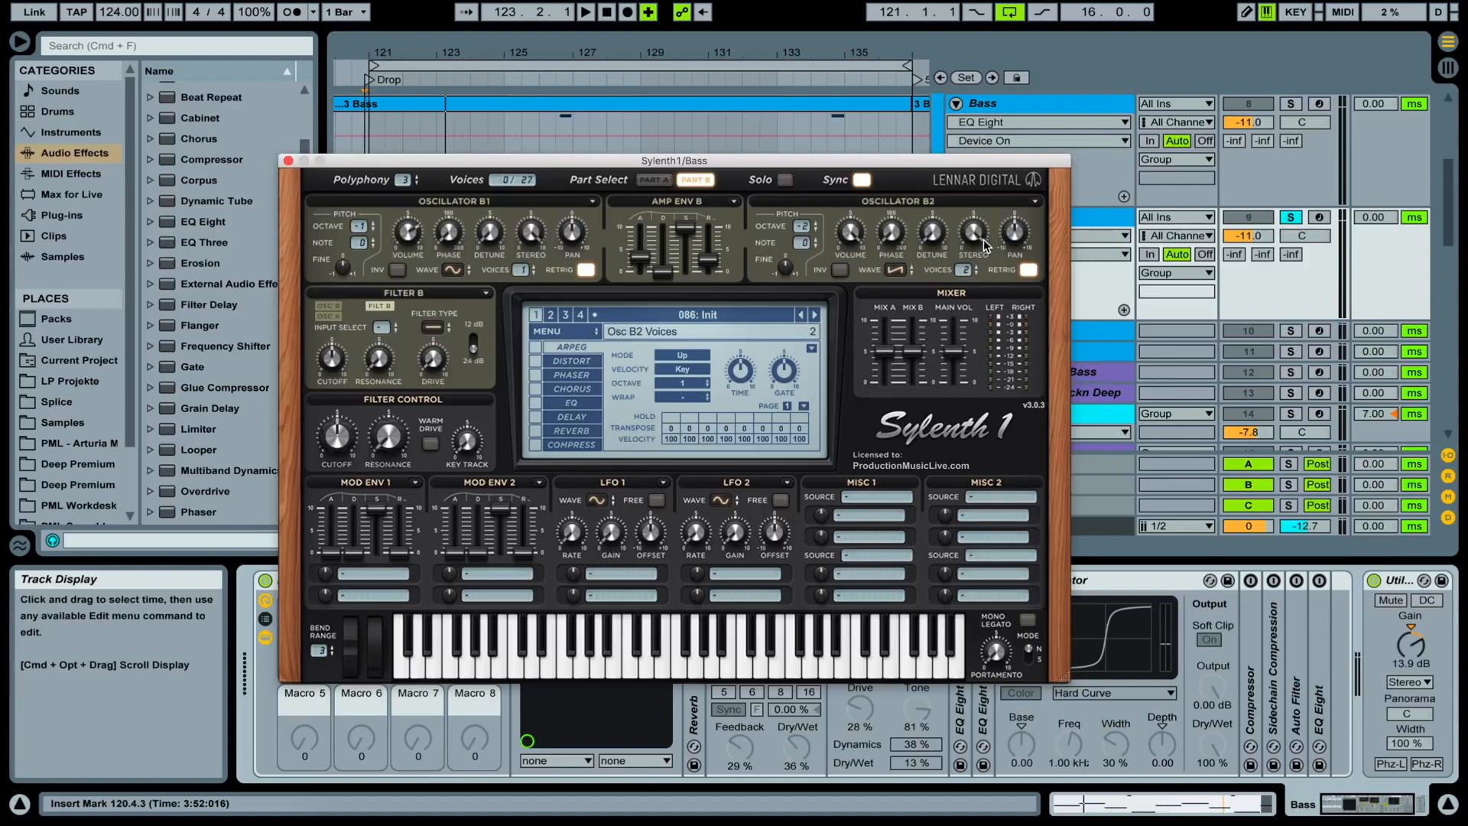
{"action": "key", "text": "space"}
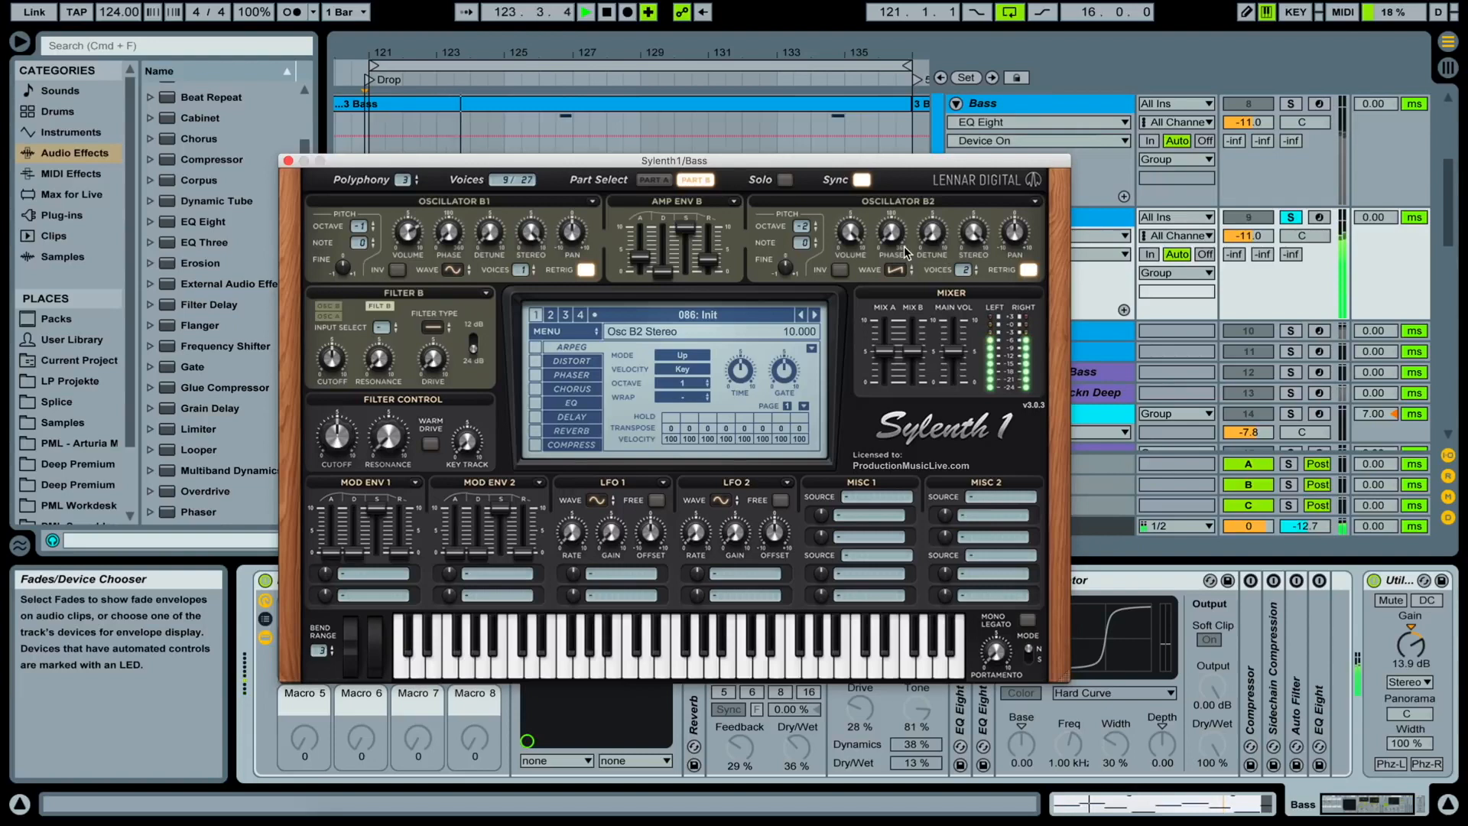
{"action": "key", "text": "space"}
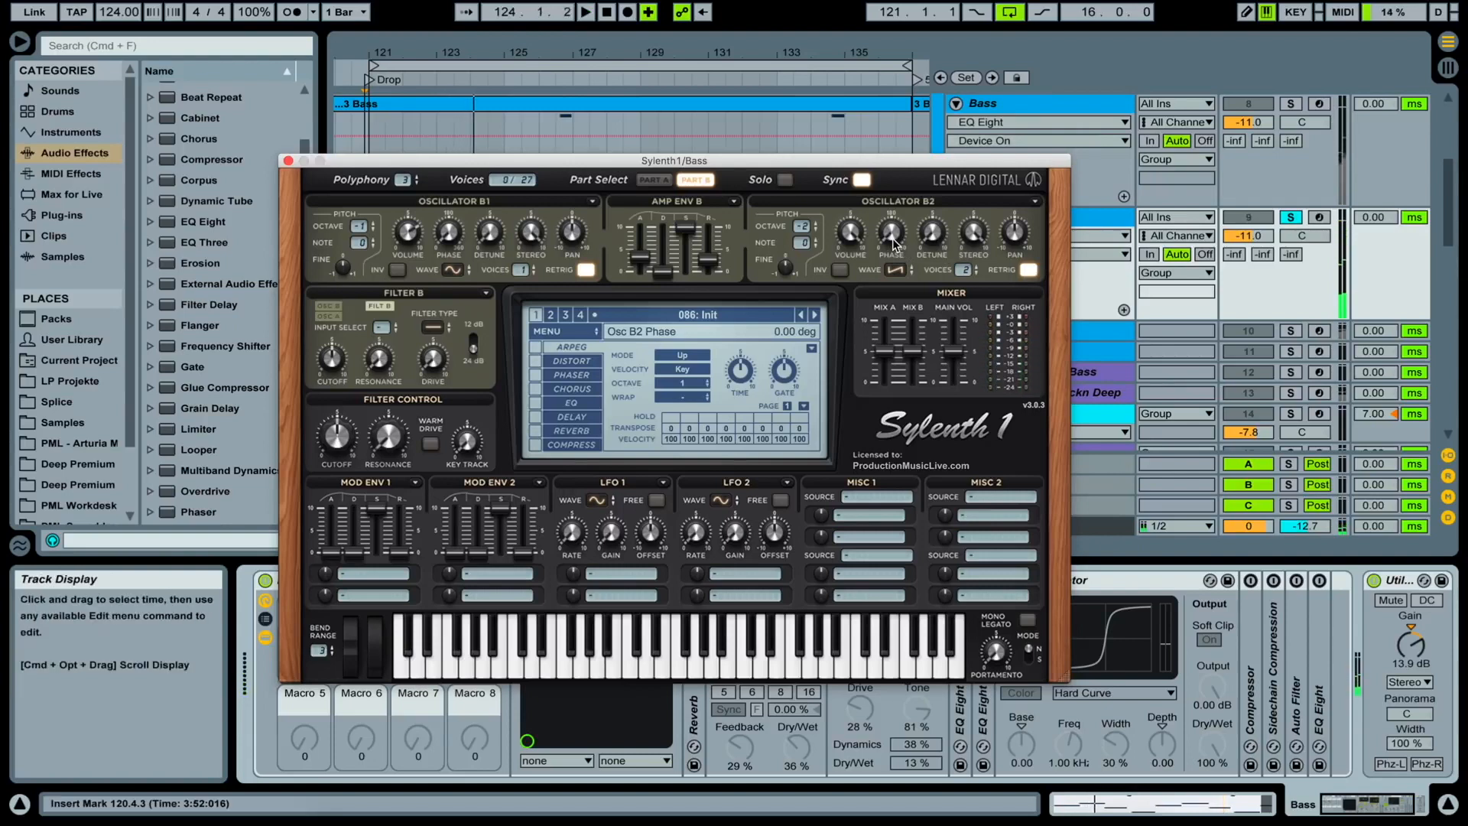
Set oscillator B2's phase to about 54 degrees and its detune to about 2.37 while auditioning
{"action": "key", "text": "space"}
{"action": "left_click_drag", "start_coordinate": [893, 244], "coordinate": [902, 217]}
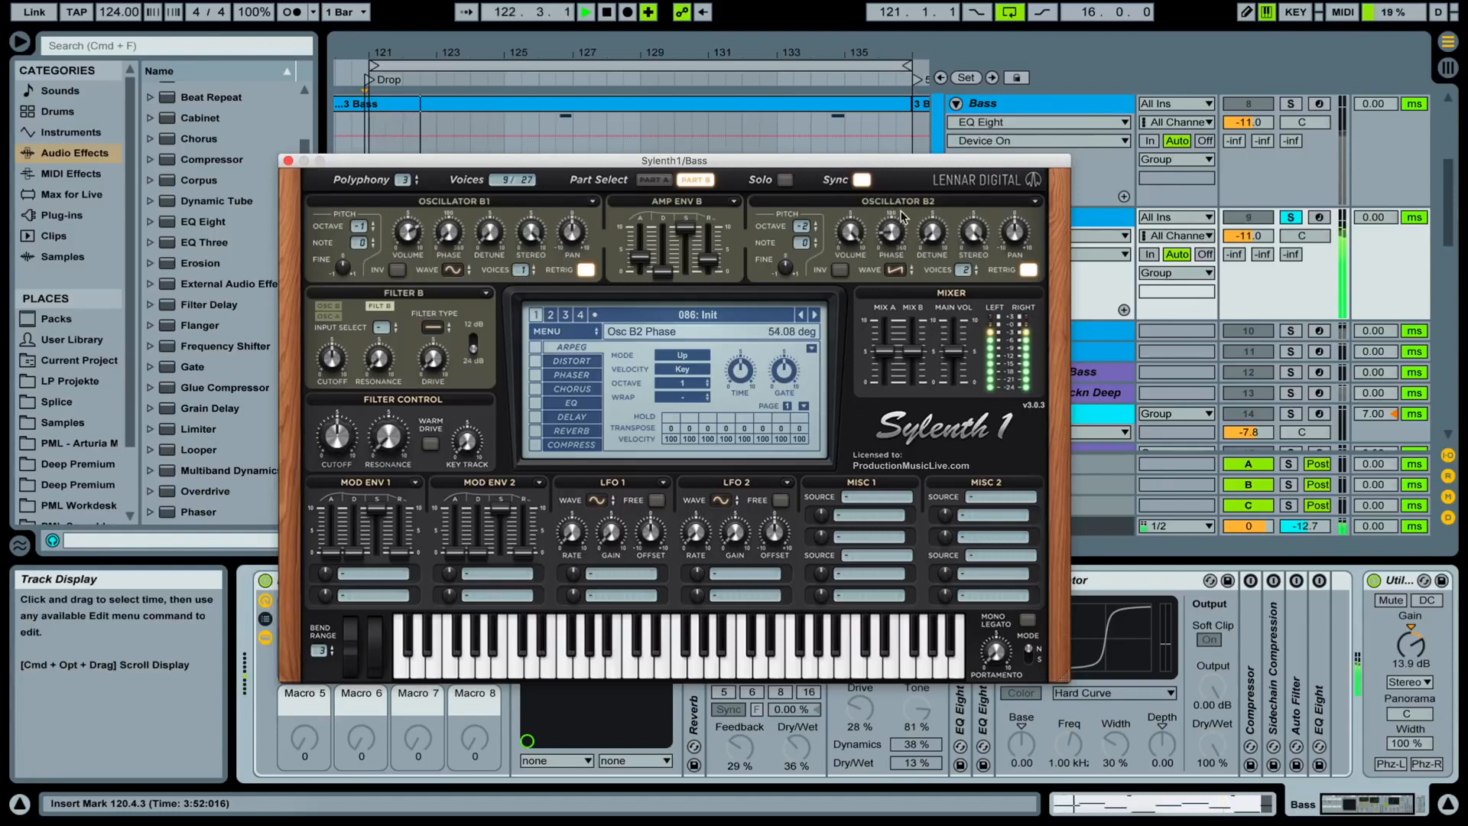
{"action": "key", "text": "space"}
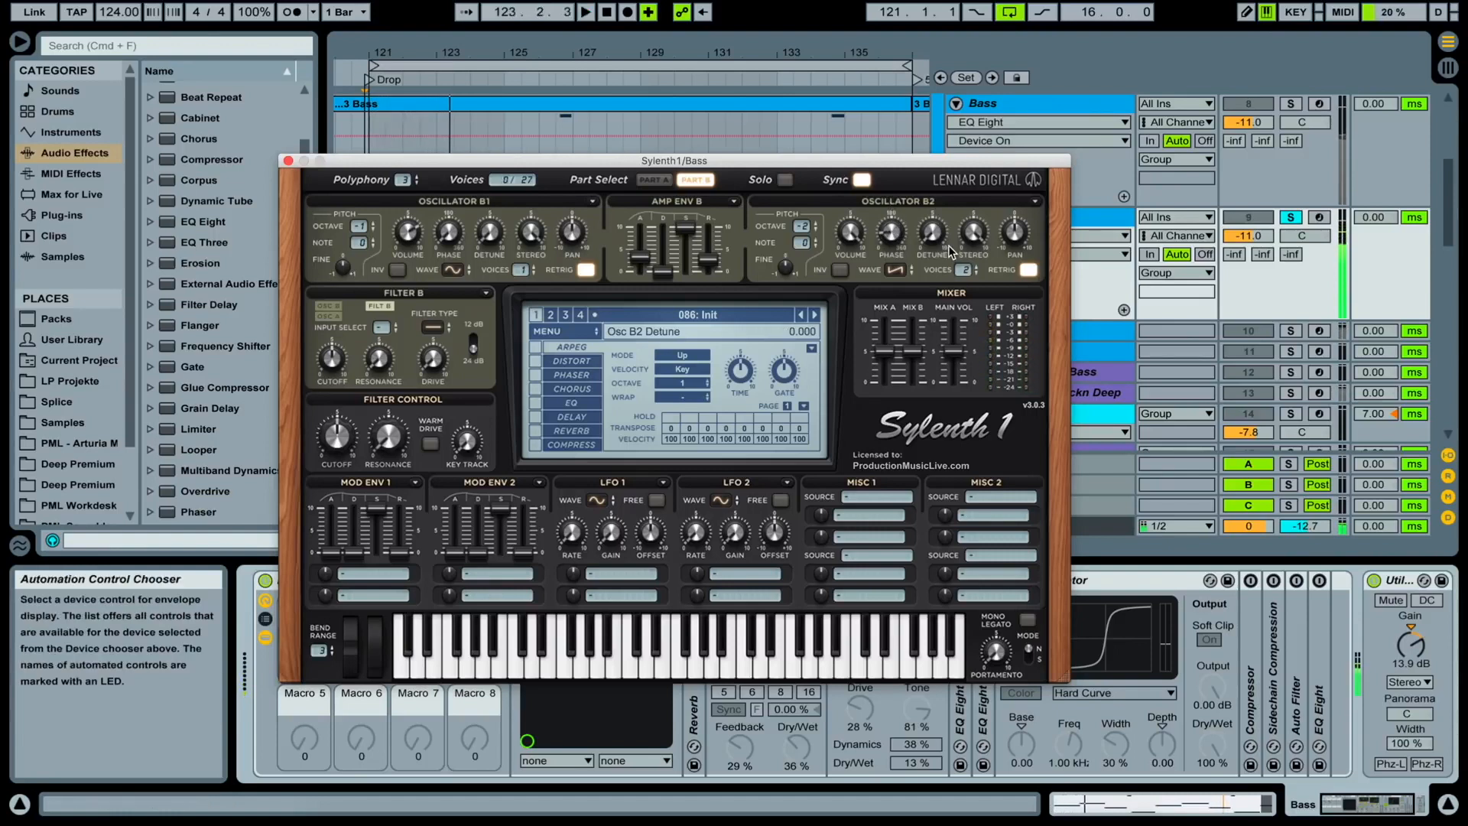
{"action": "key", "text": "space"}
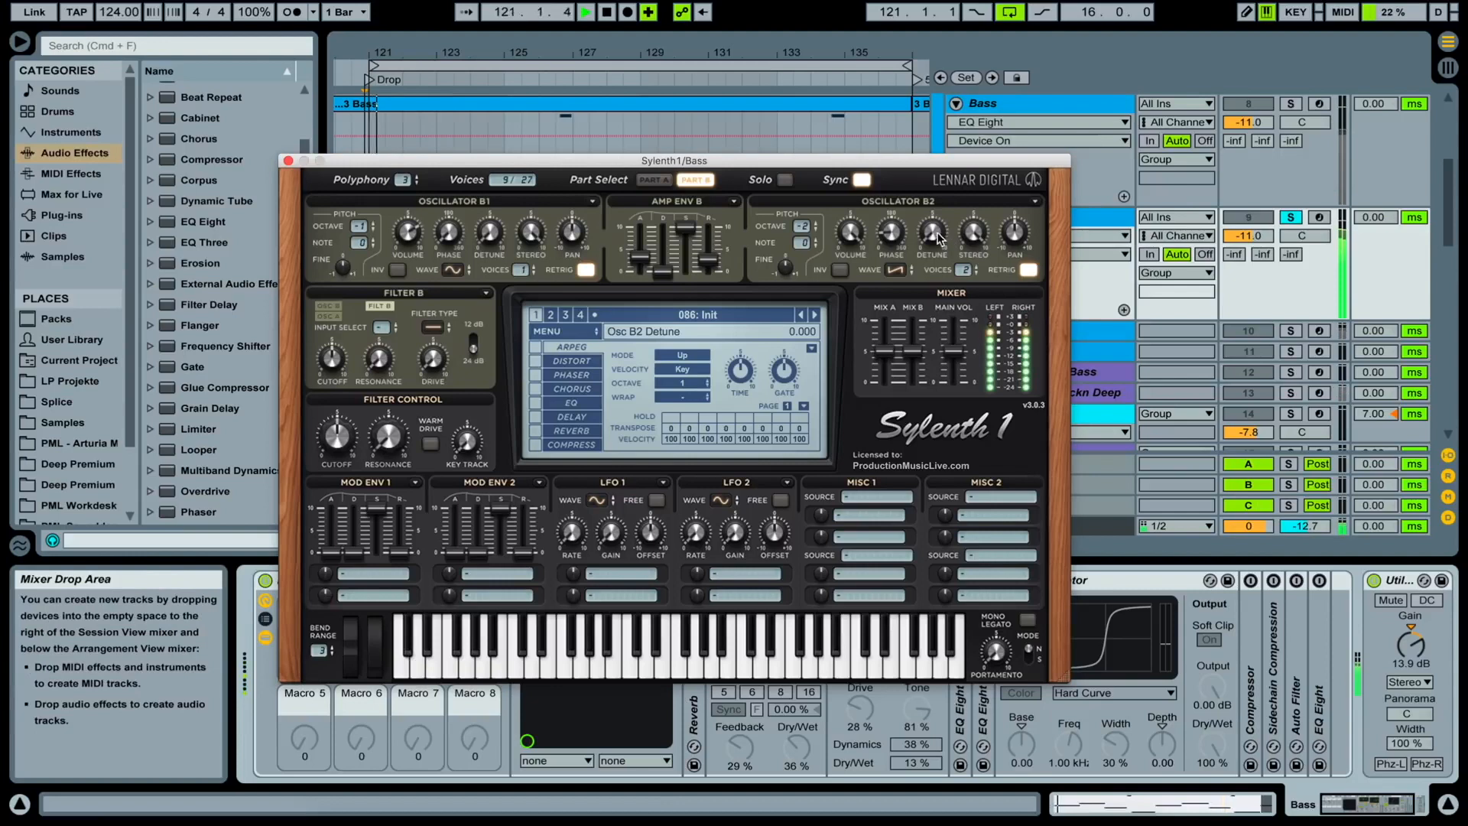
{"action": "left_click_drag", "start_coordinate": [939, 239], "coordinate": [933, 175]}
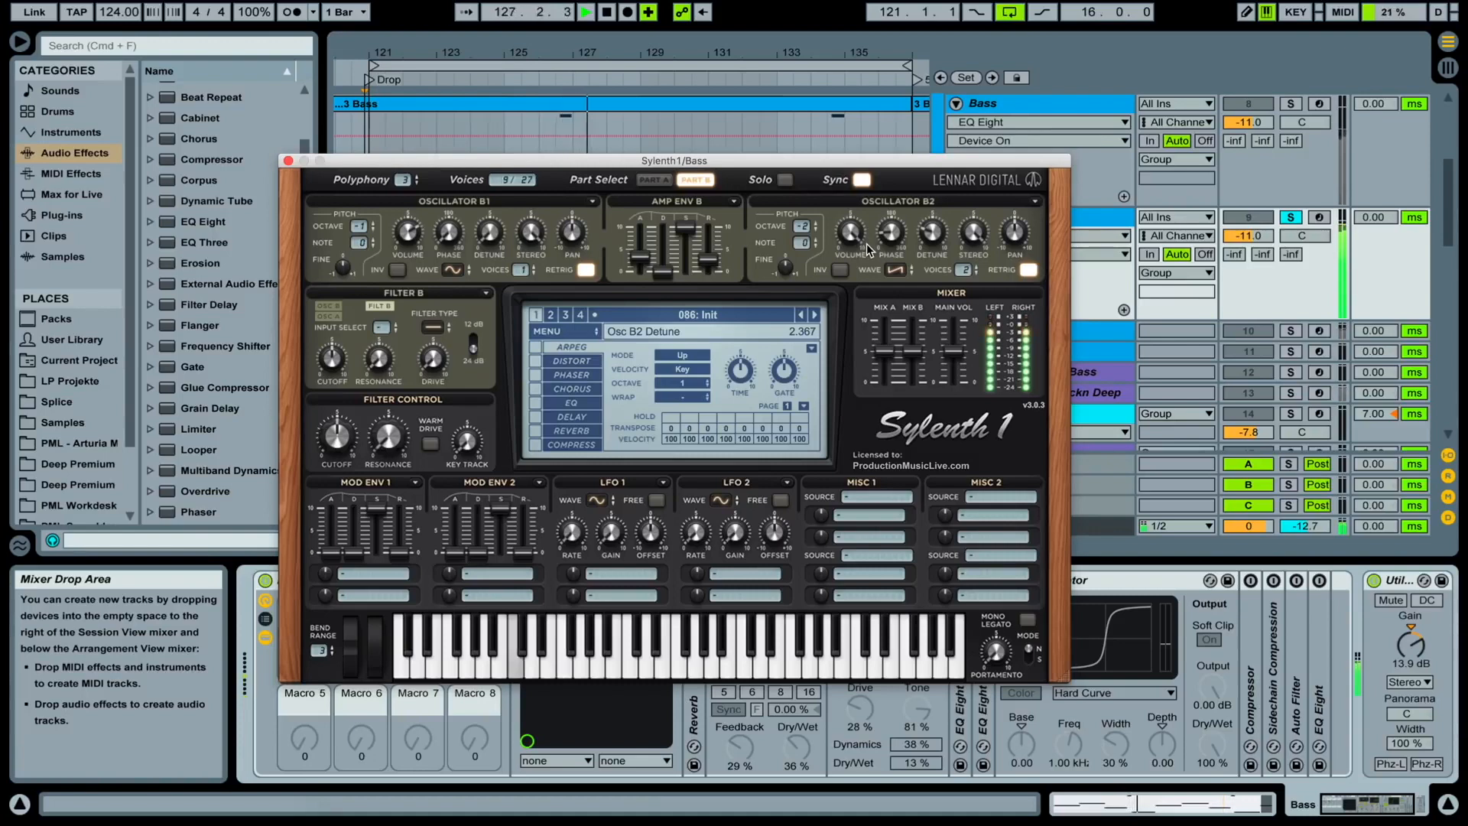
{"action": "key", "text": "space"}
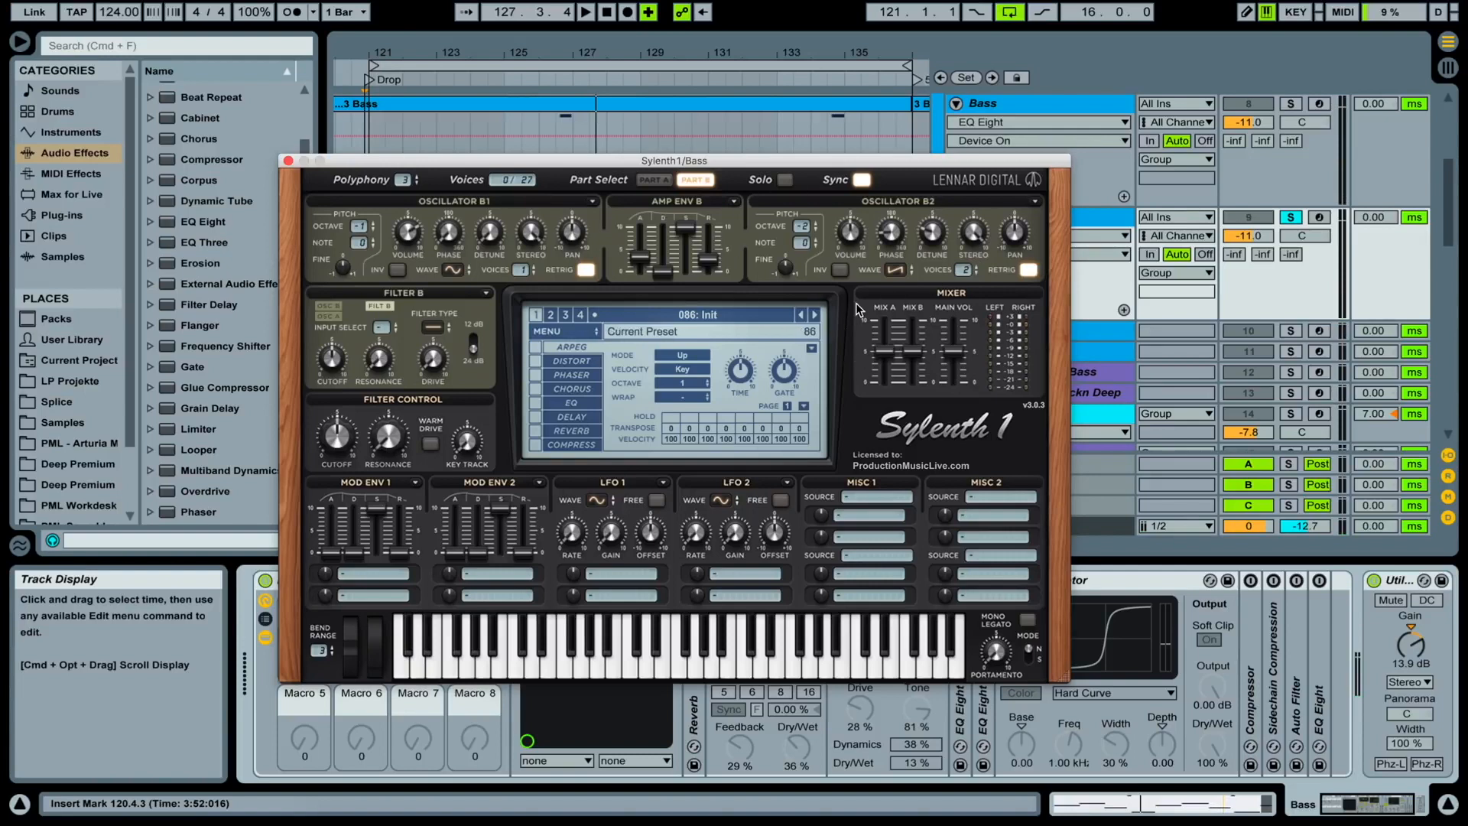
Raise Mix A in the mixer and set Mix B to about 5.27 while auditioning the balance
{"action": "key", "text": "space"}
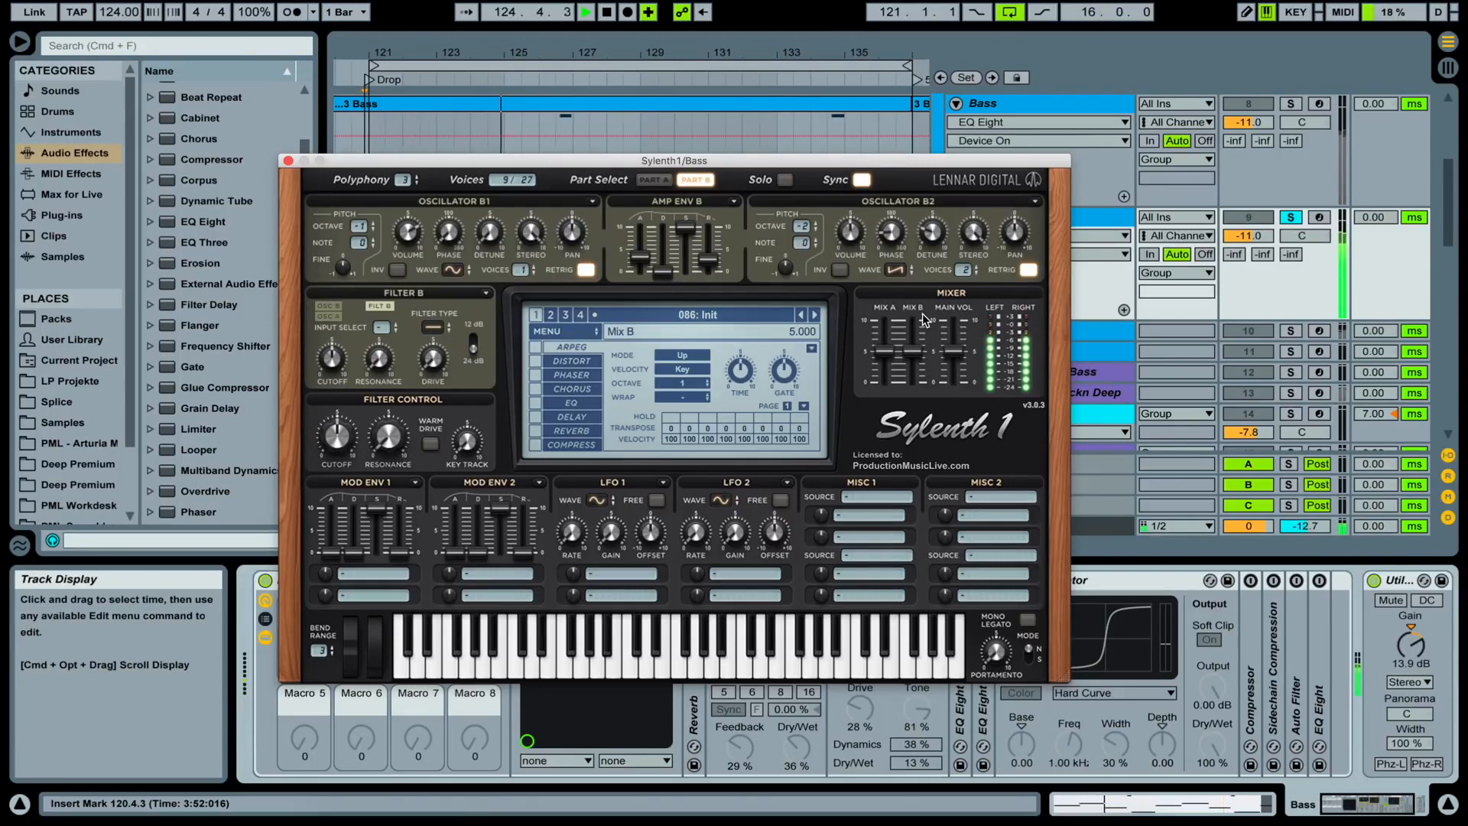
{"action": "key", "text": "space"}
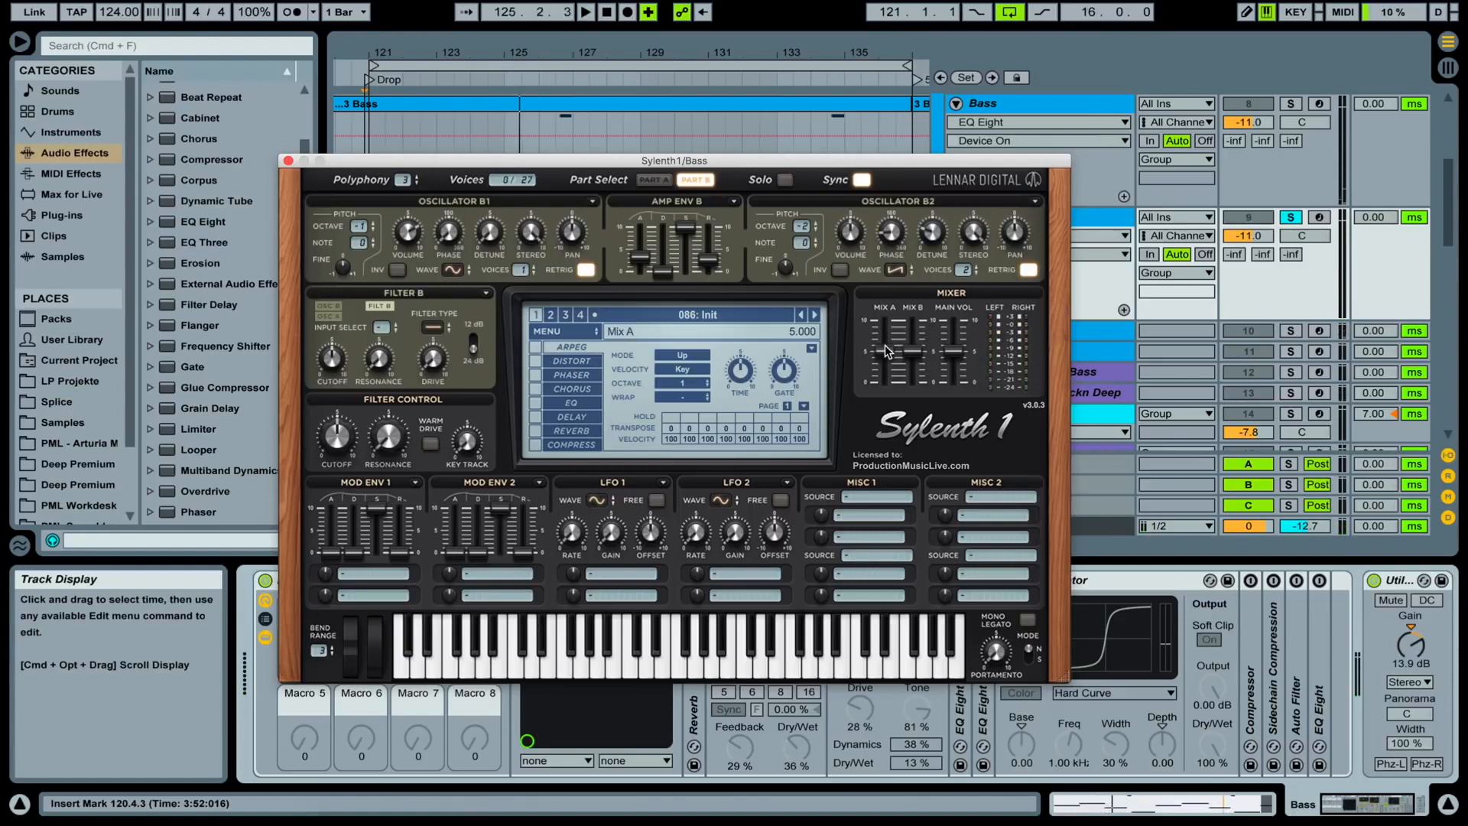
{"action": "left_click", "coordinate": [697, 180]}
{"action": "key", "text": "space"}
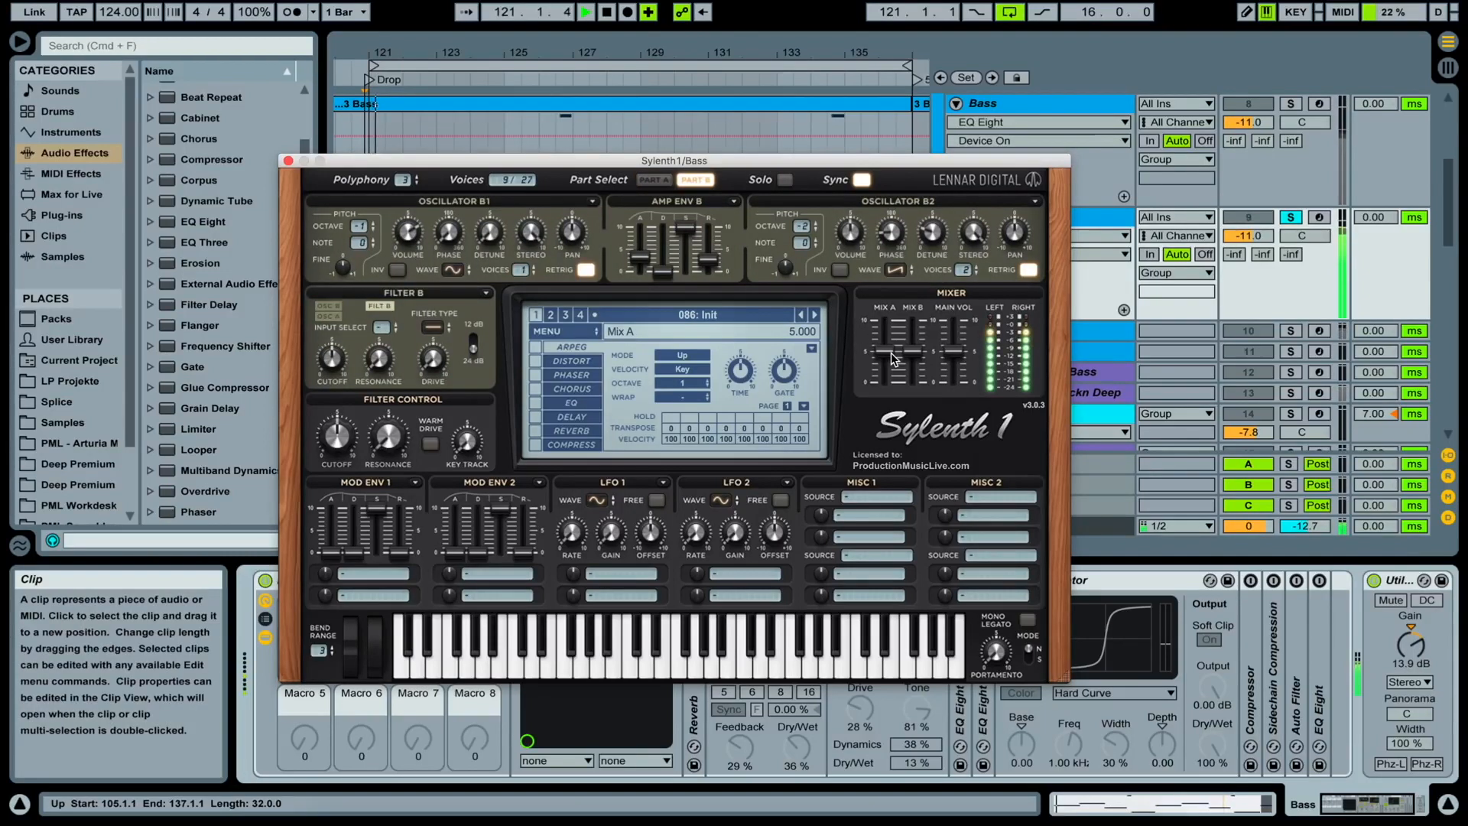
{"action": "mouse_move", "coordinate": [891, 352]}
{"action": "left_mouse_down"}
{"action": "mouse_move", "coordinate": [893, 308]}
{"action": "mouse_move", "coordinate": [921, 348]}
{"action": "left_mouse_up"}
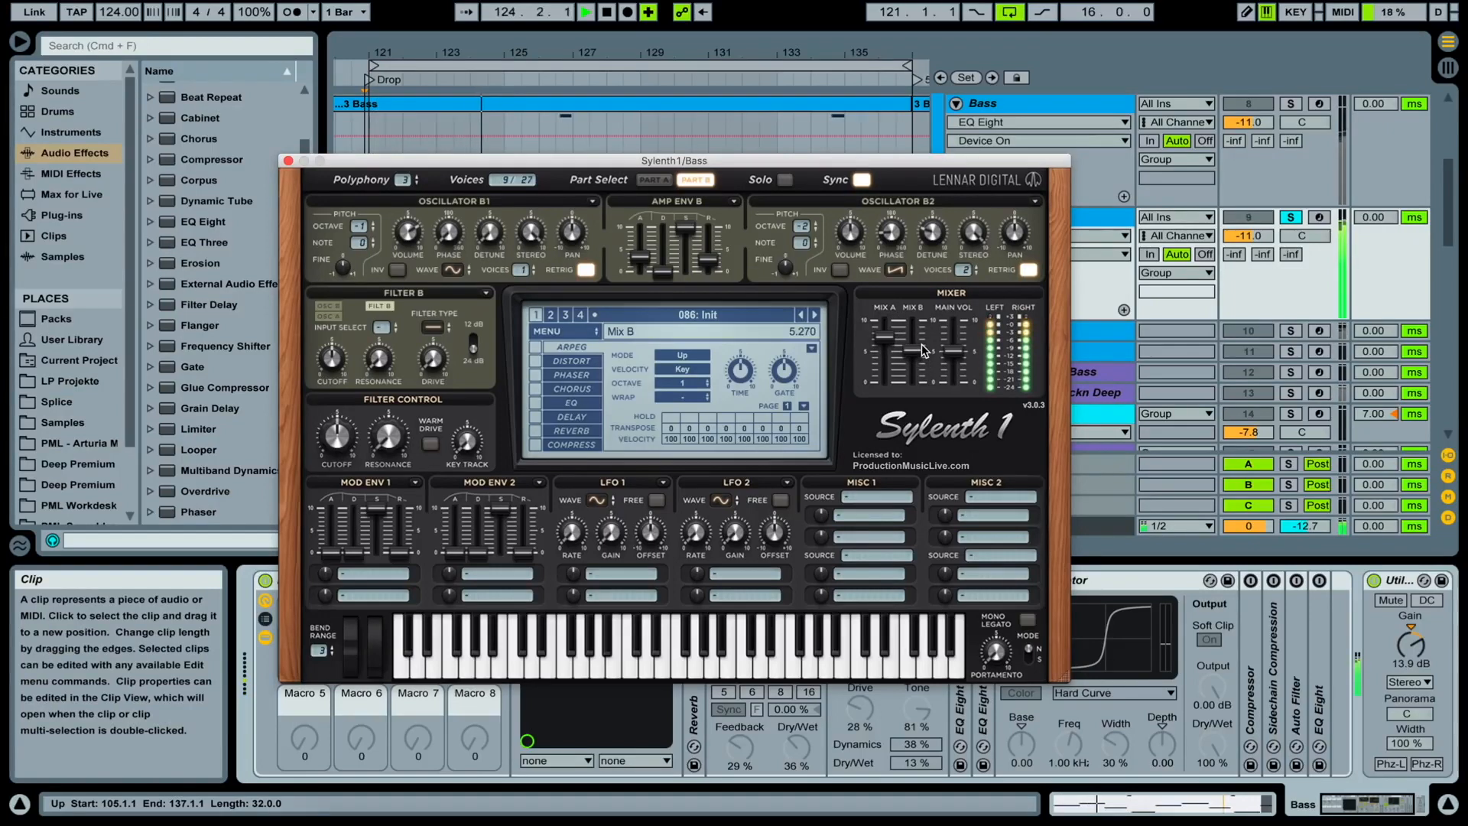
{"action": "left_click", "coordinate": [956, 352]}
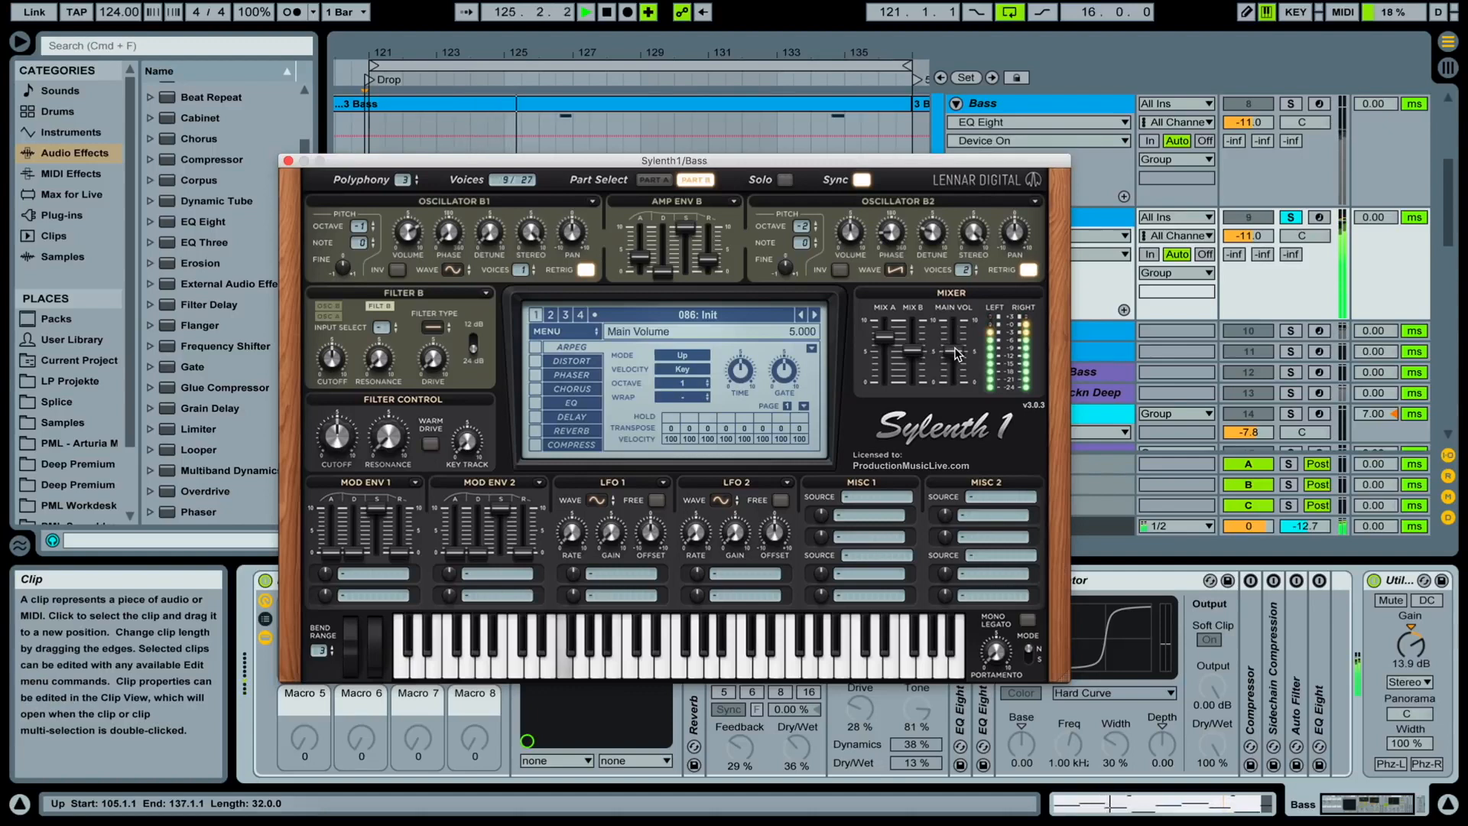
{"action": "key", "text": "space"}
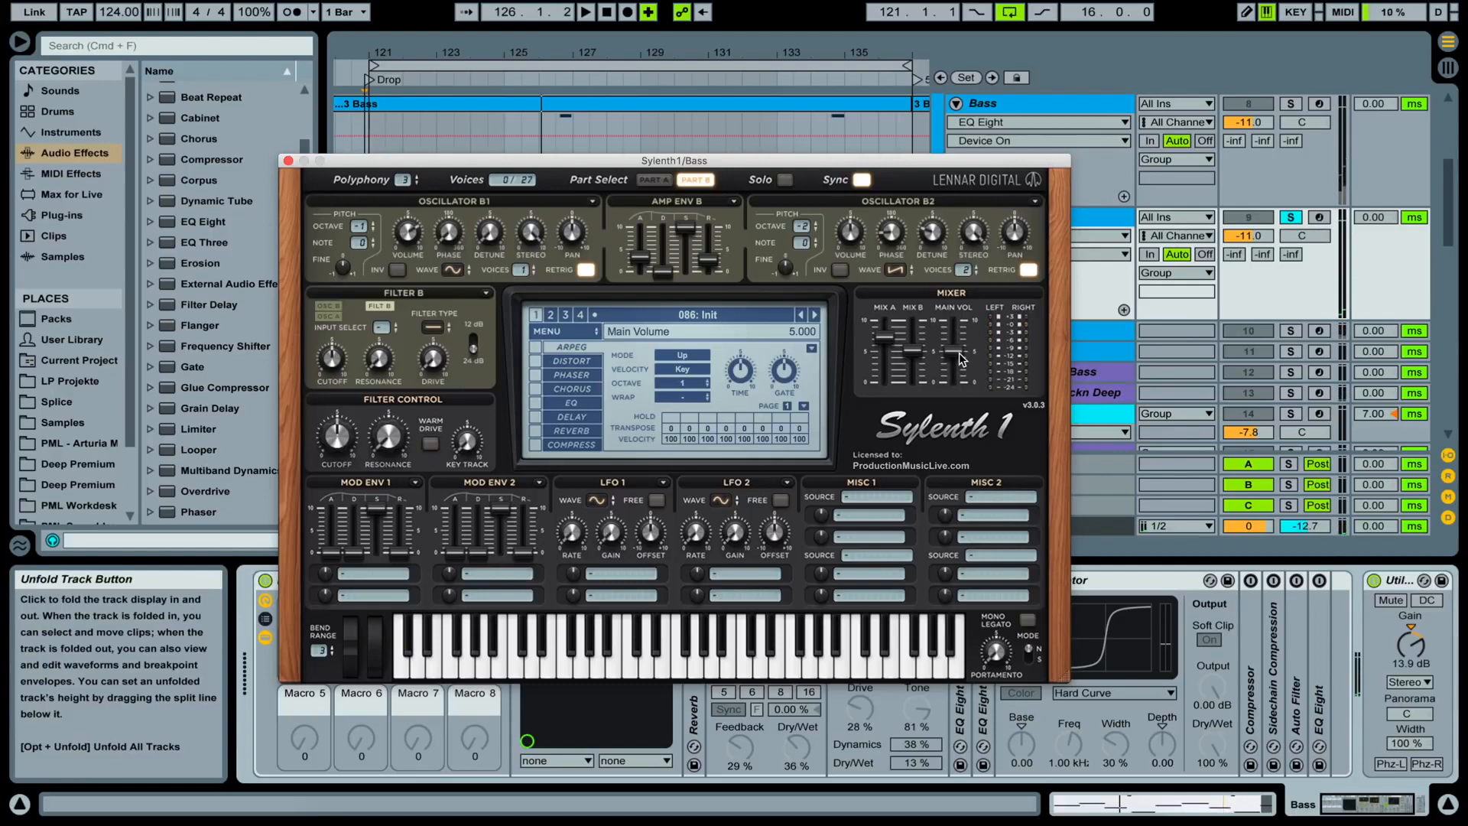
Lower the main volume slightly and set the Filter Control cutoff to about 3.7 while auditioning
{"action": "left_click_drag", "start_coordinate": [961, 359], "coordinate": [967, 382]}
{"action": "key", "text": "space"}
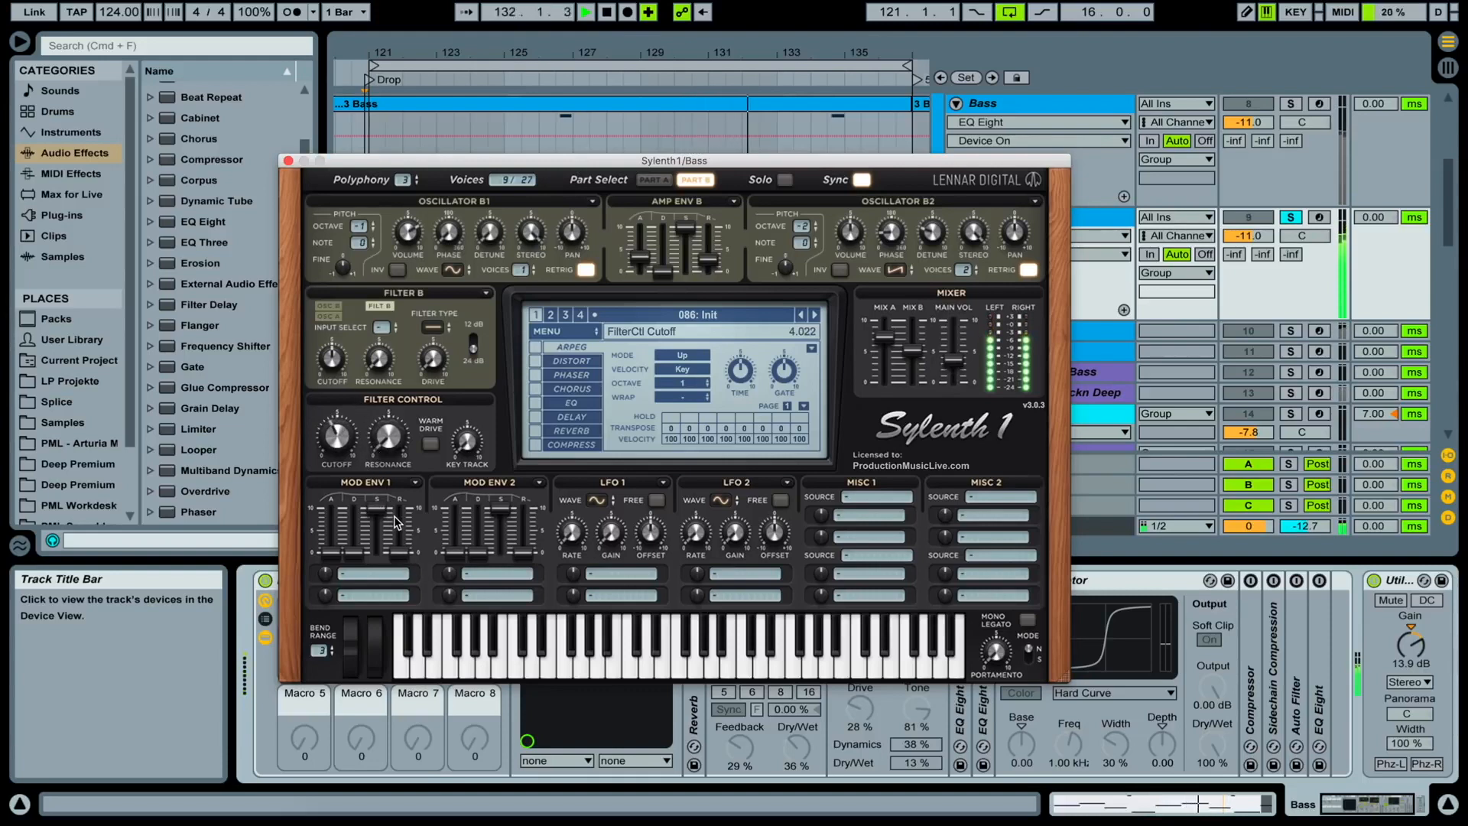
{"action": "key", "text": "space"}
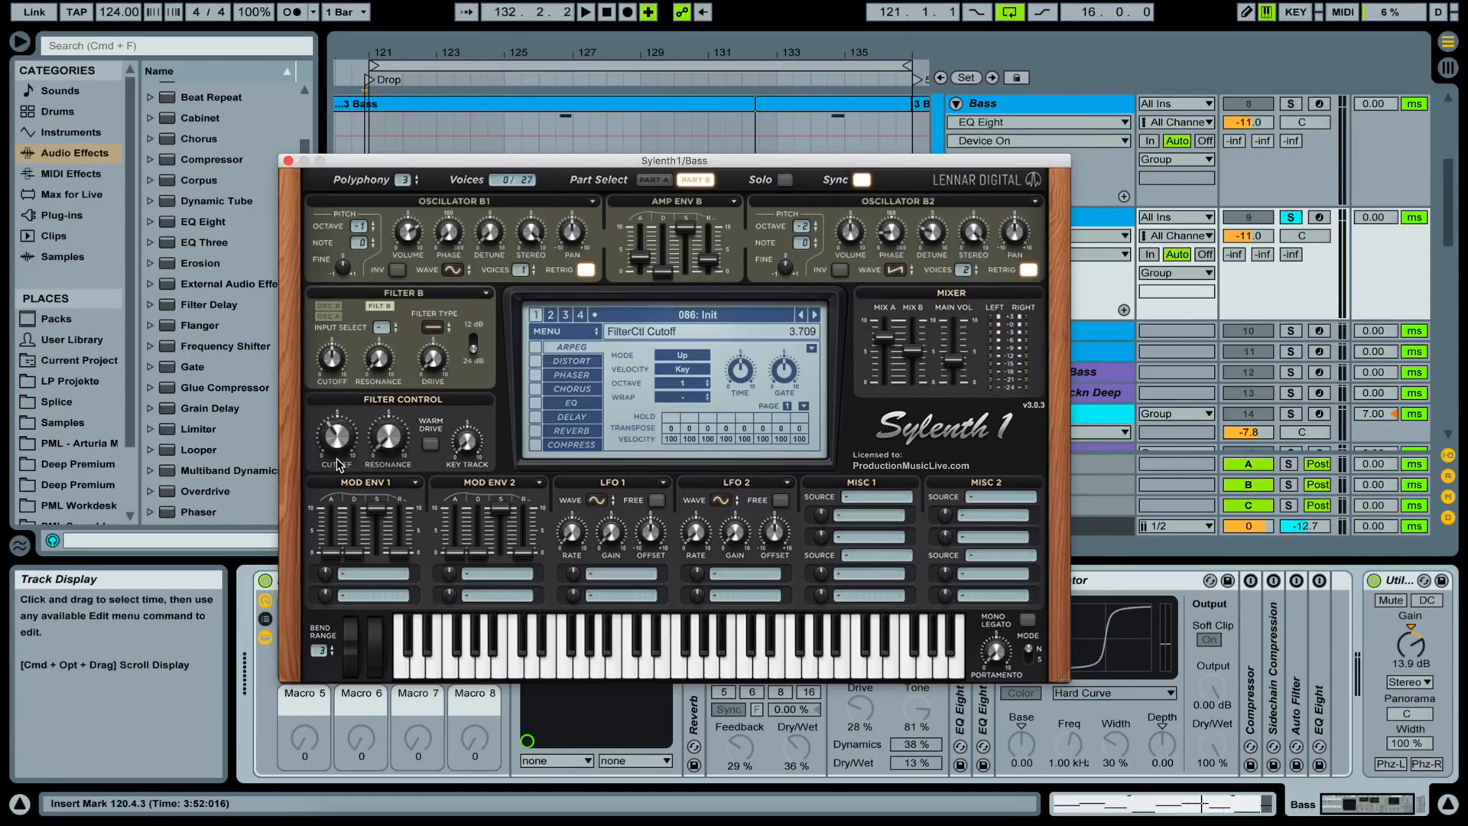
Close the synth window and insert a Saturator between the EQ Eights and the existing Saturator
{"action": "left_click", "coordinate": [572, 364]}
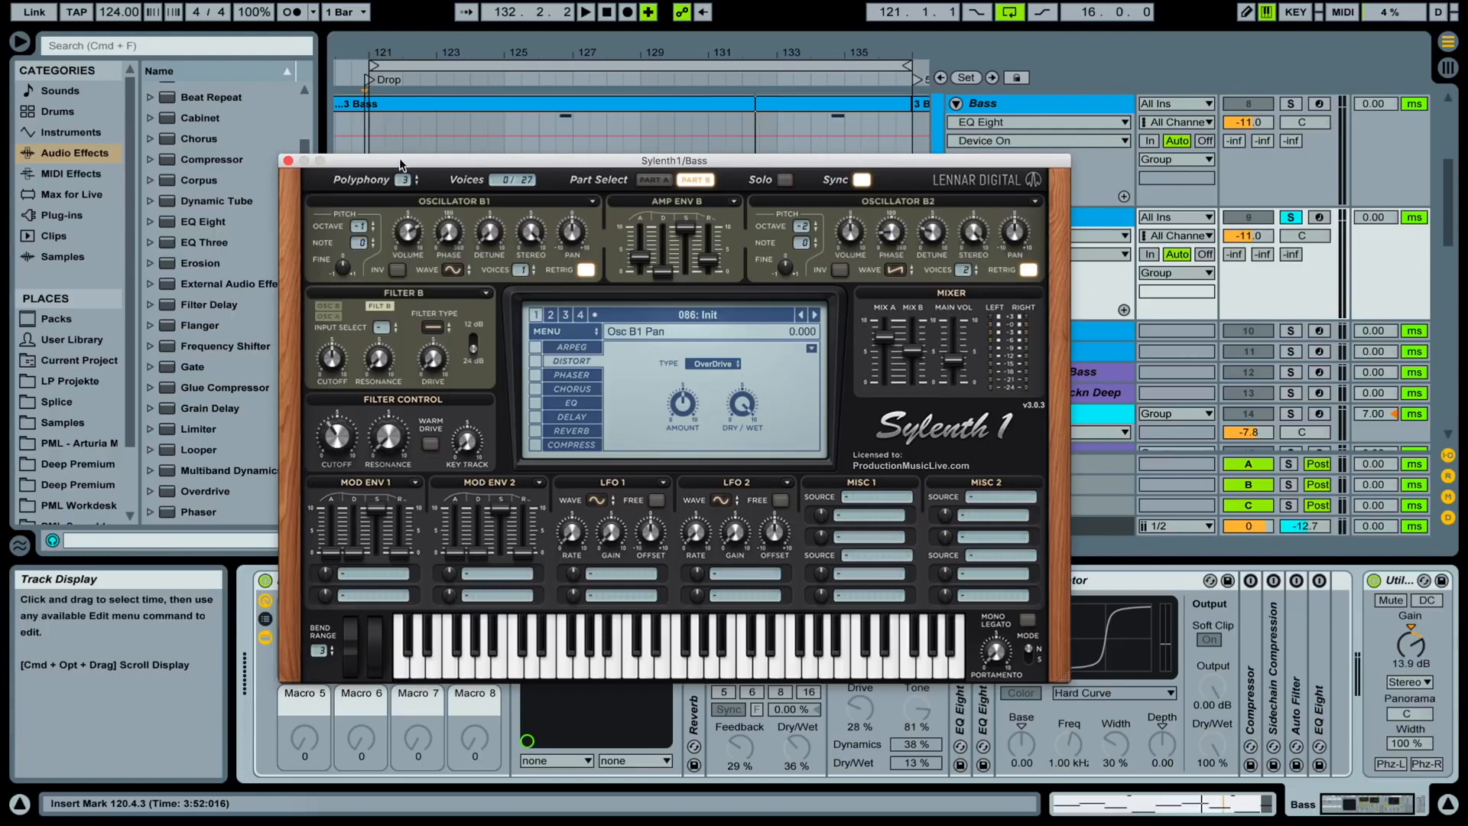
{"action": "left_click", "coordinate": [288, 162]}
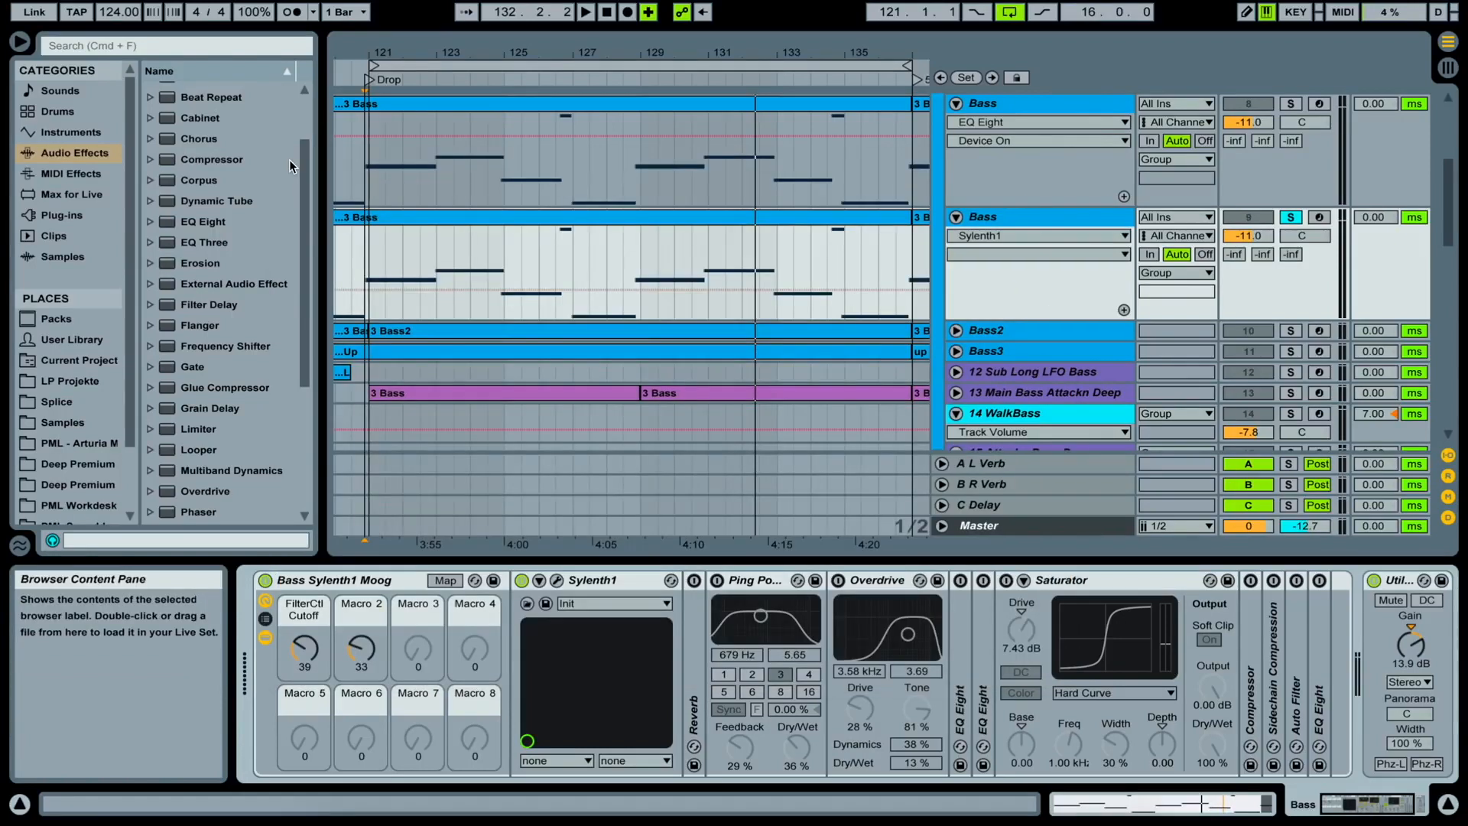
{"action": "scroll", "coordinate": [214, 207], "scroll_direction": "down", "scroll_amount": 5}
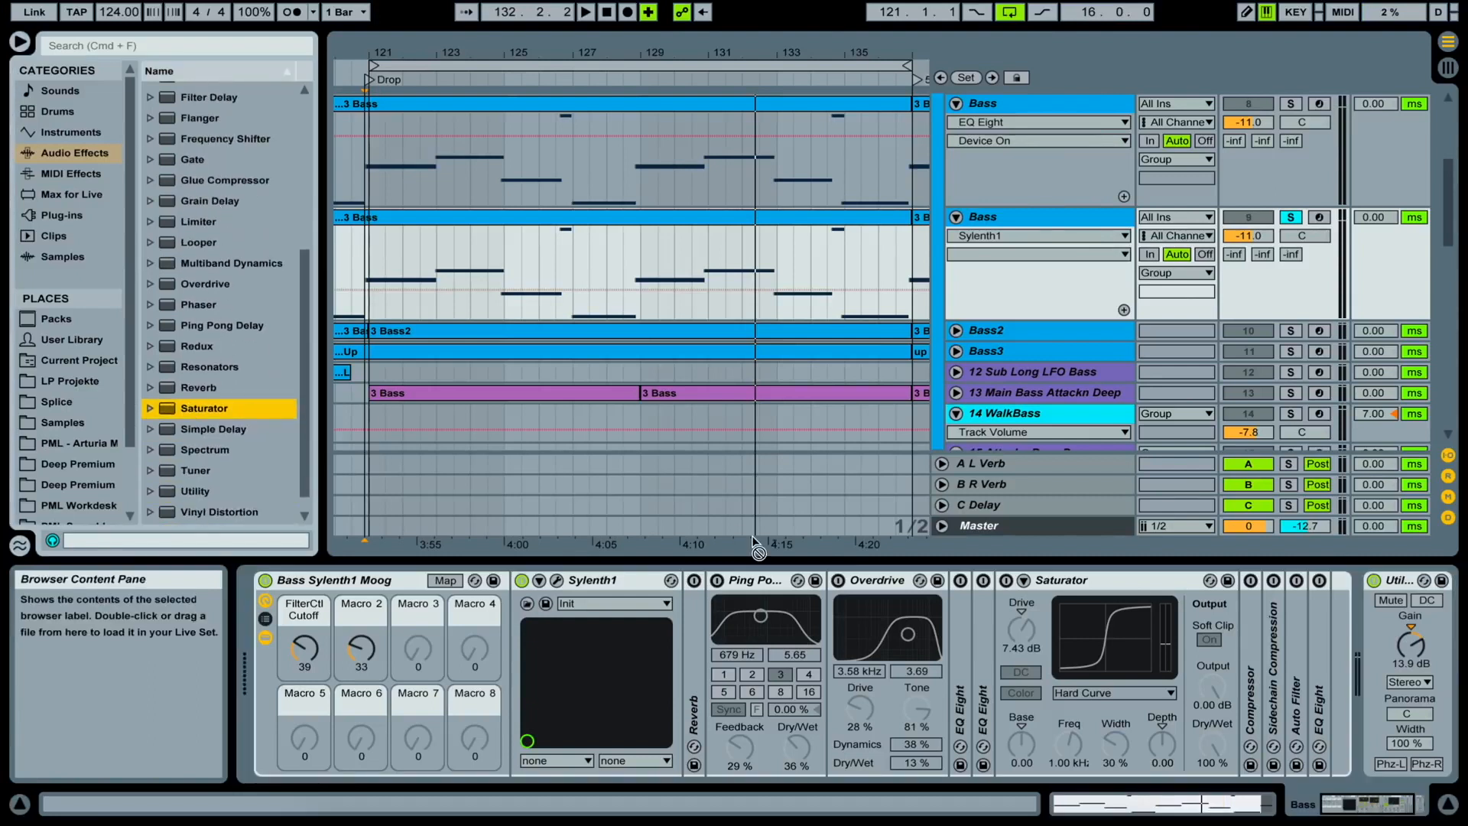
{"action": "left_click_drag", "start_coordinate": [758, 548], "coordinate": [987, 615]}
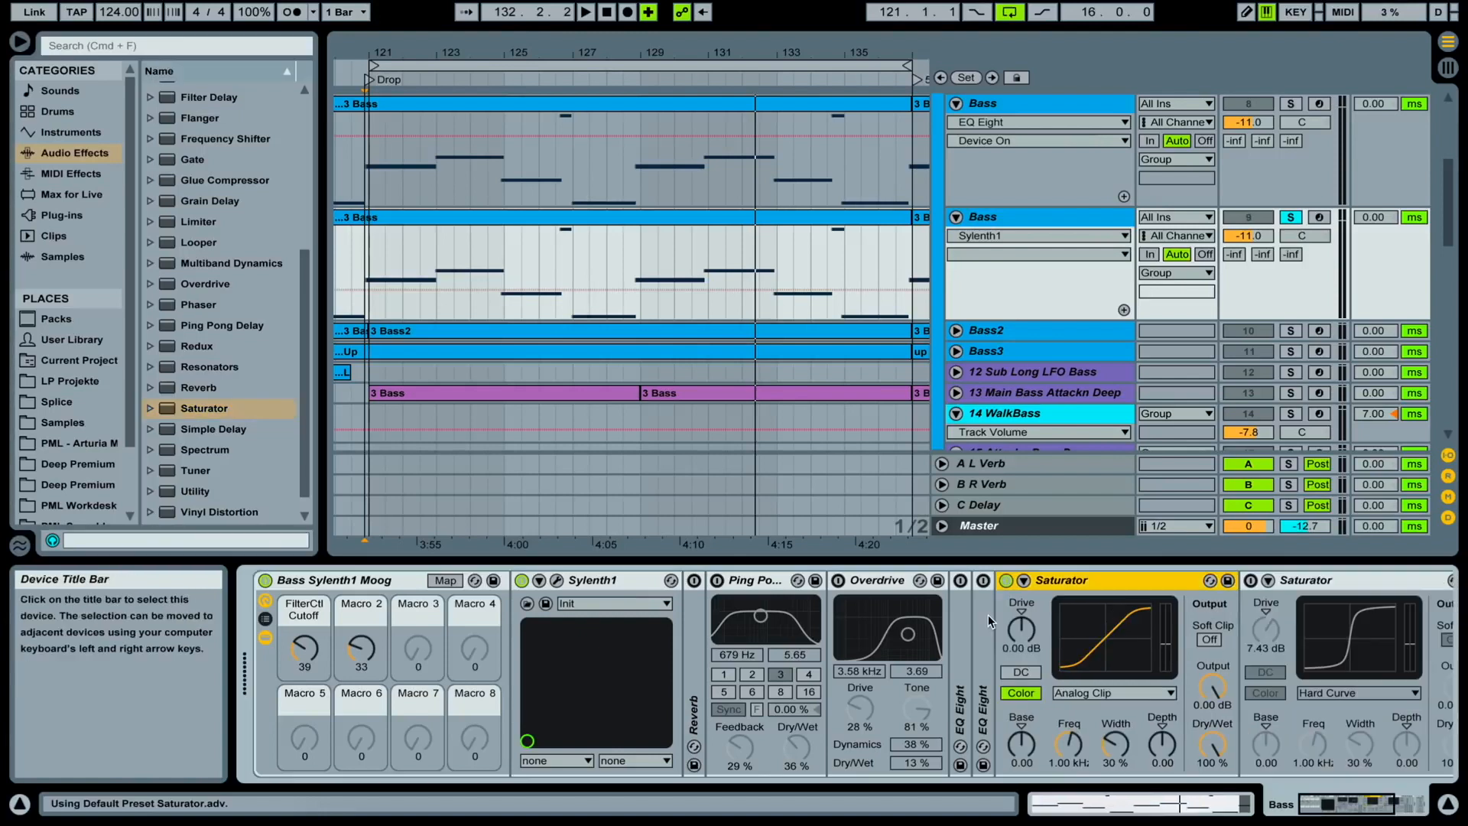
Set the new Saturator's curve type to Hard Curve and audition it
{"action": "left_click", "coordinate": [1125, 688]}
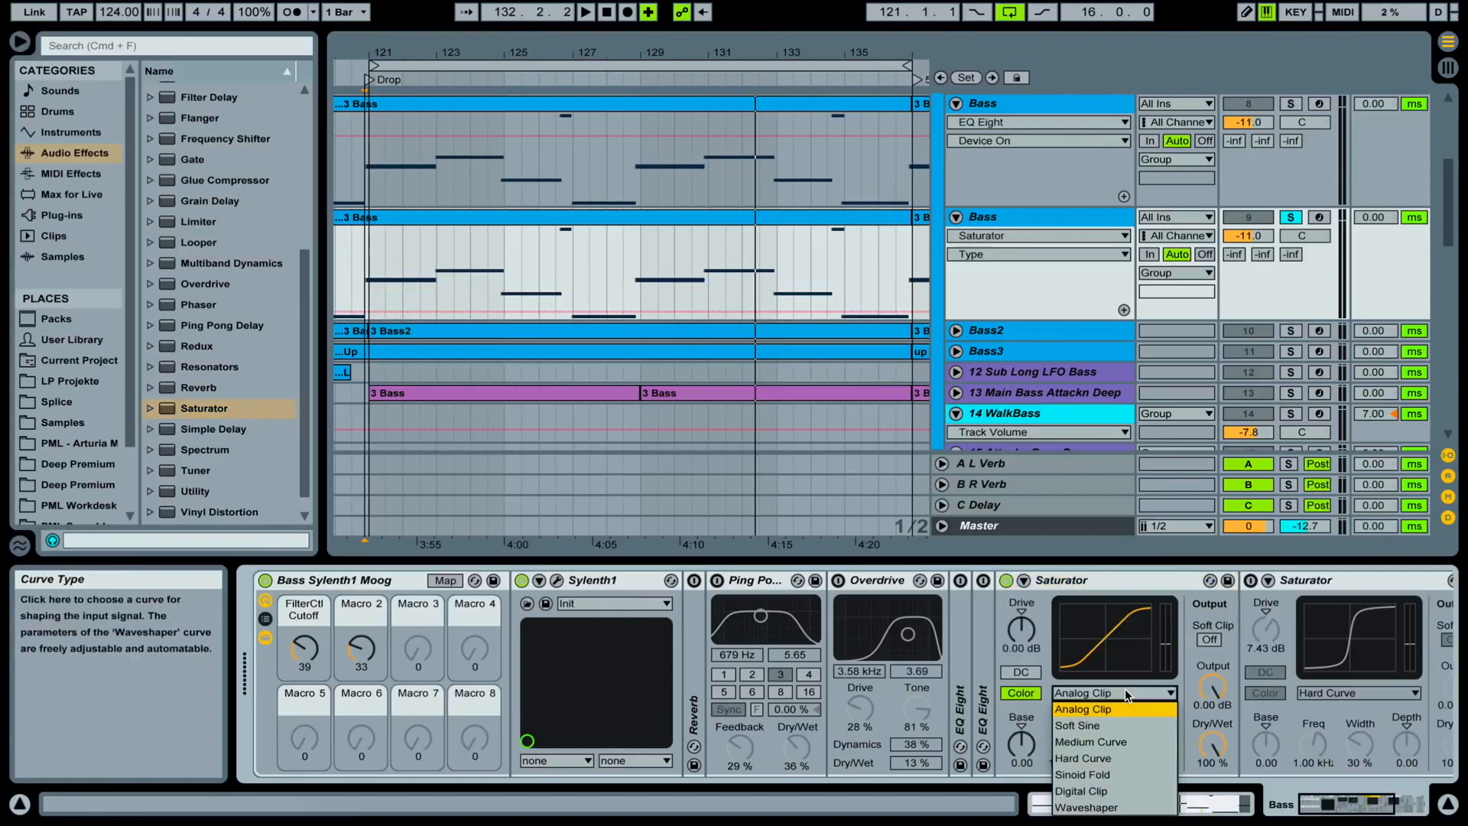
{"action": "left_click", "coordinate": [1121, 758]}
{"action": "key", "text": "space"}
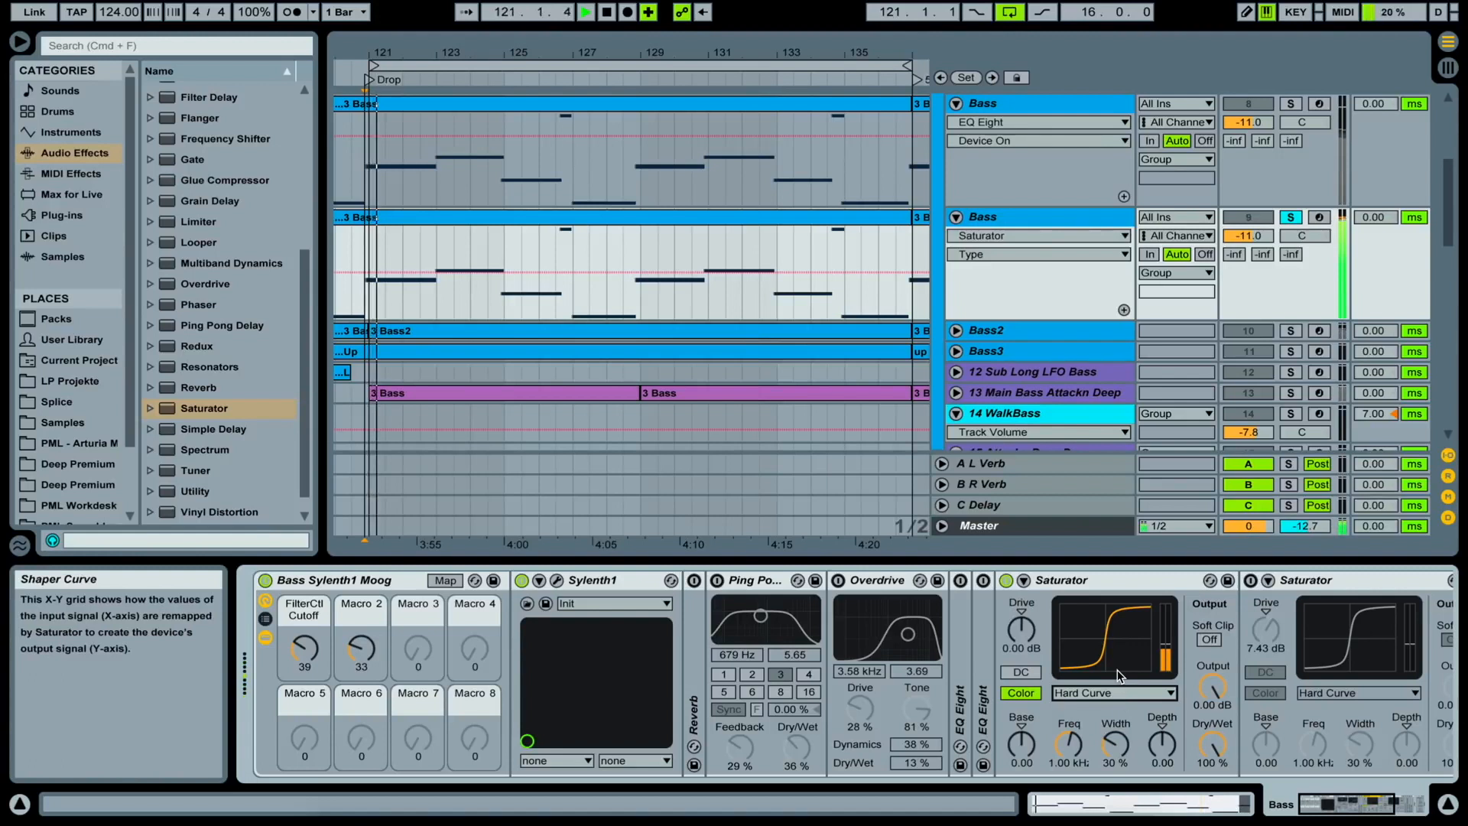
Turn off the Utility at the end of the bass chain and audition the result
{"action": "scroll", "coordinate": [1101, 623], "scroll_direction": "right", "scroll_amount": 4}
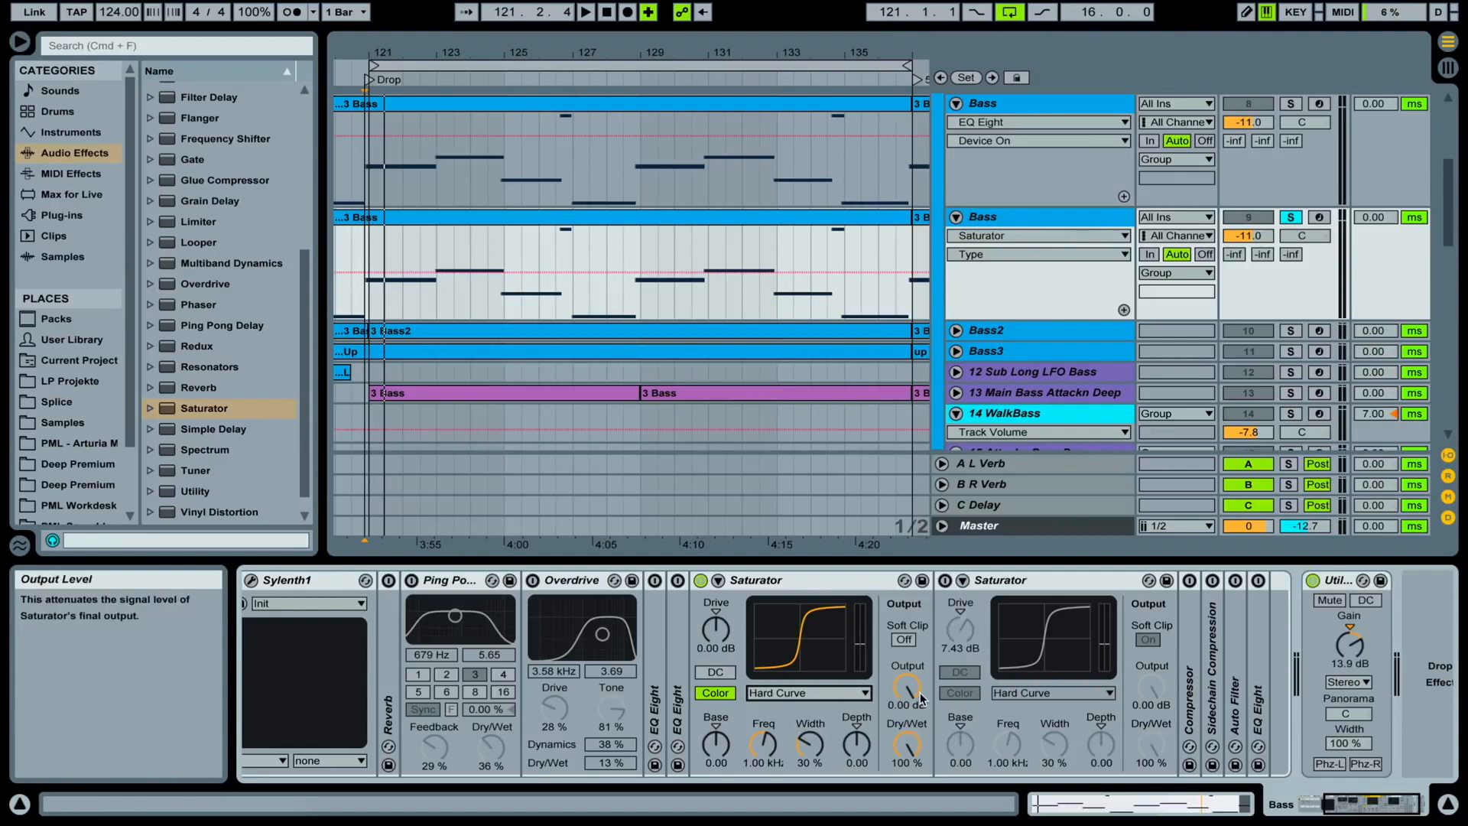
{"action": "left_click", "coordinate": [1313, 580]}
{"action": "key", "text": "space"}
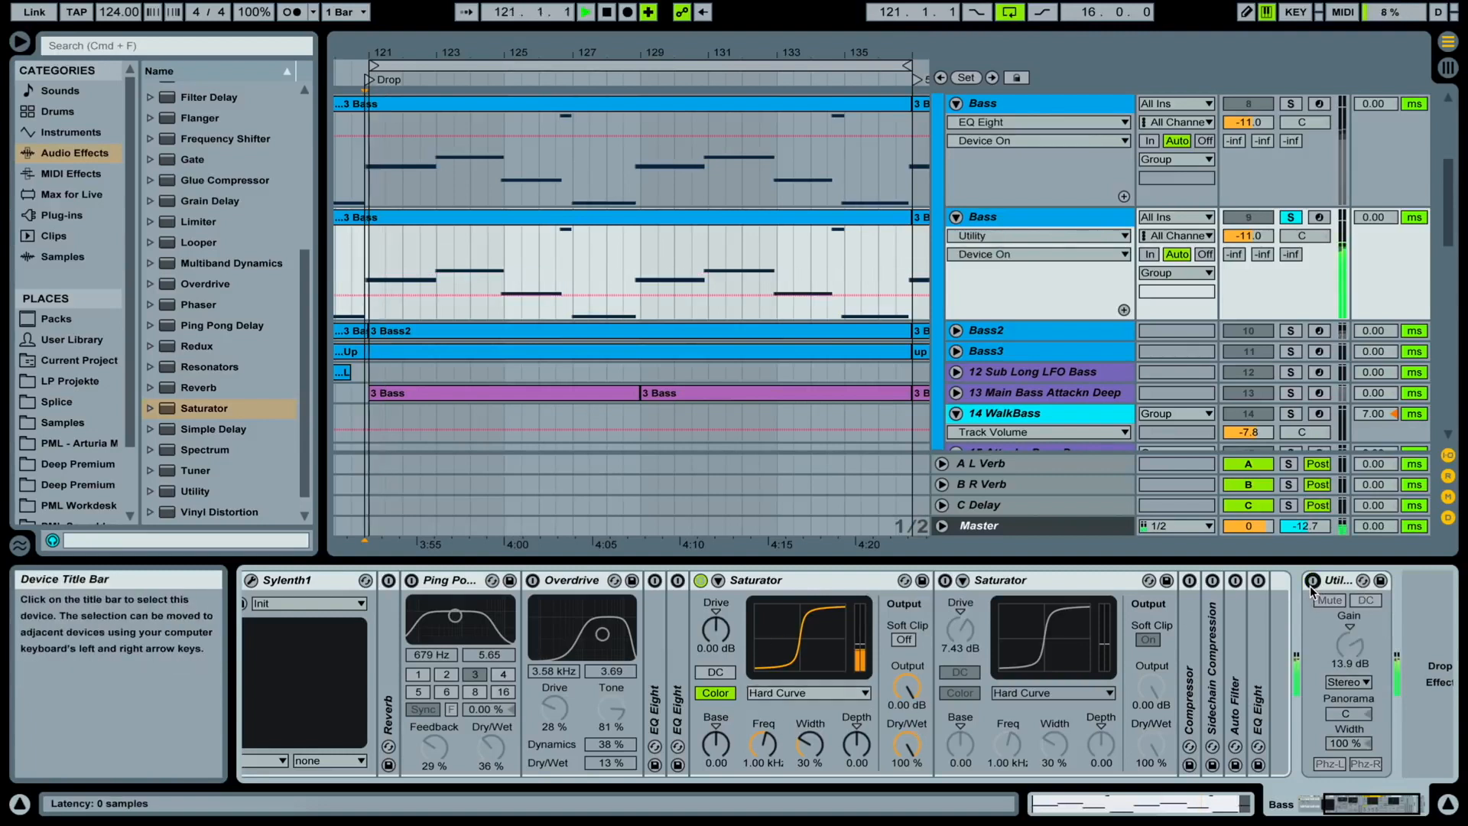
Raise the new Saturator's Drive to 7.43 dB during playback
{"action": "left_click", "coordinate": [715, 628]}
{"action": "left_click_drag", "start_coordinate": [715, 628], "coordinate": [716, 577]}
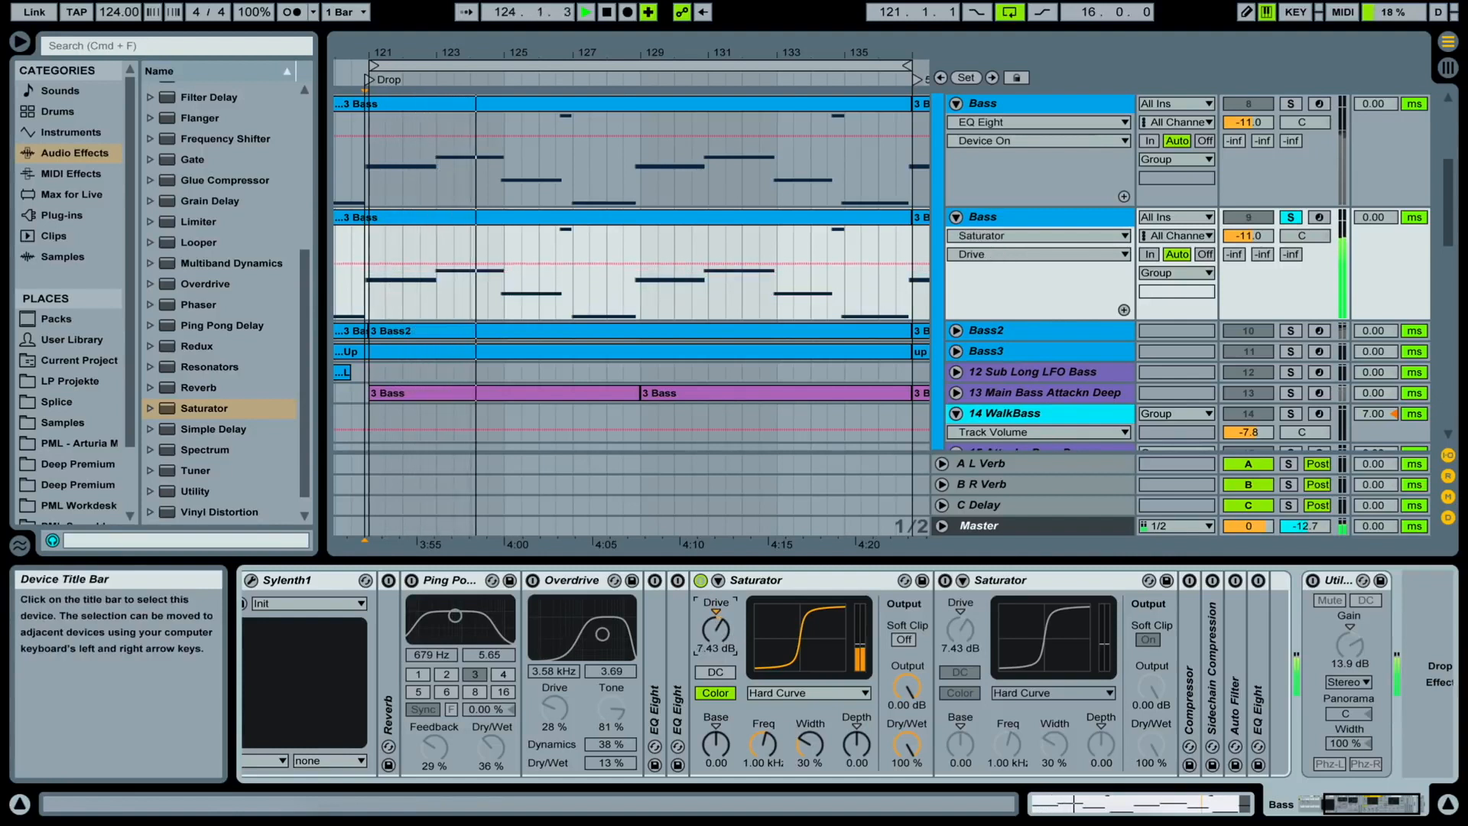
{"action": "key", "text": "space"}
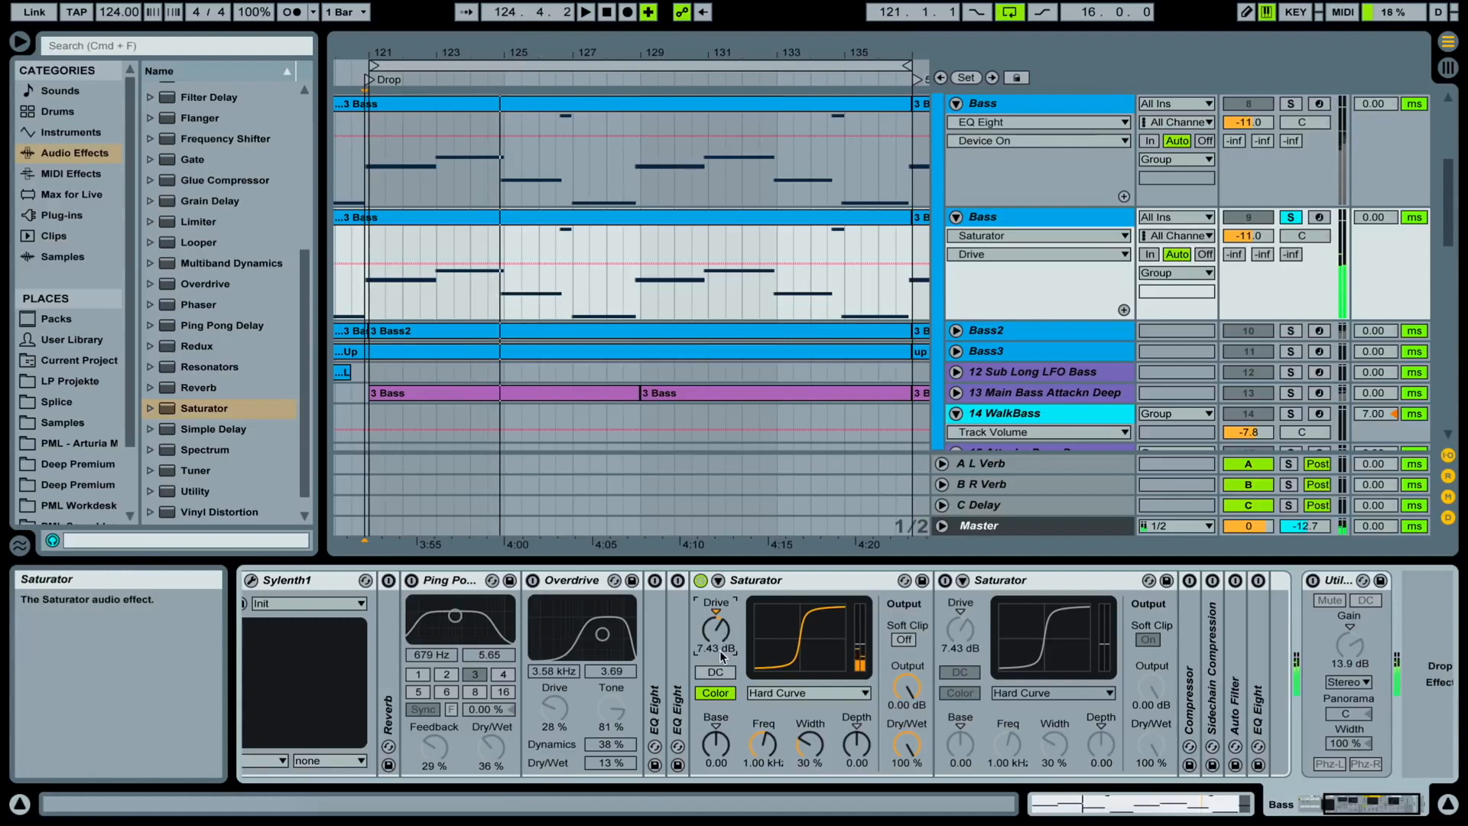
Enable Soft Clip and the DC filter on the new Saturator and audition the bass
{"action": "left_click", "coordinate": [904, 639]}
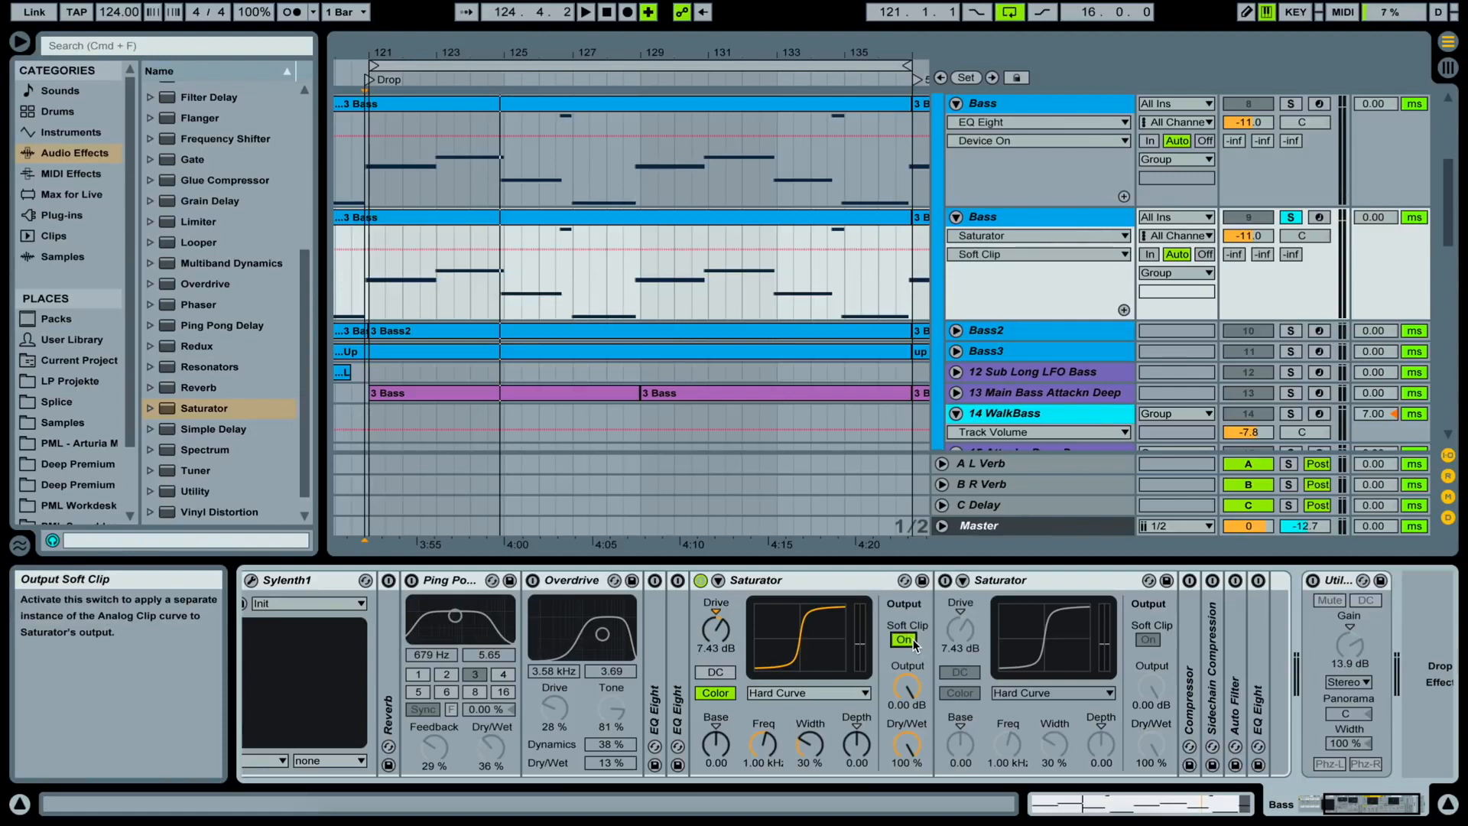
{"action": "left_click", "coordinate": [715, 673]}
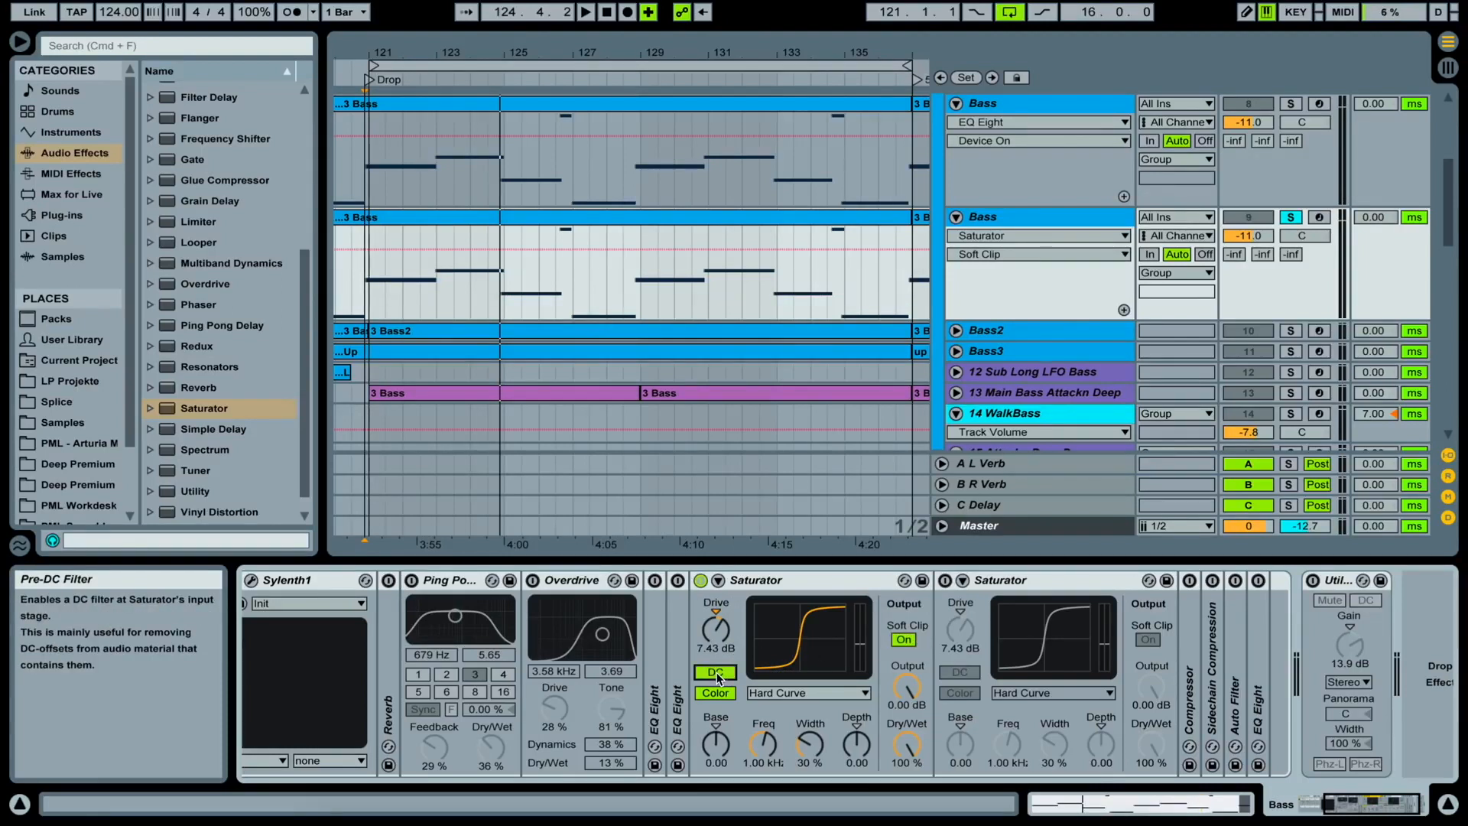
{"action": "key", "text": "space"}
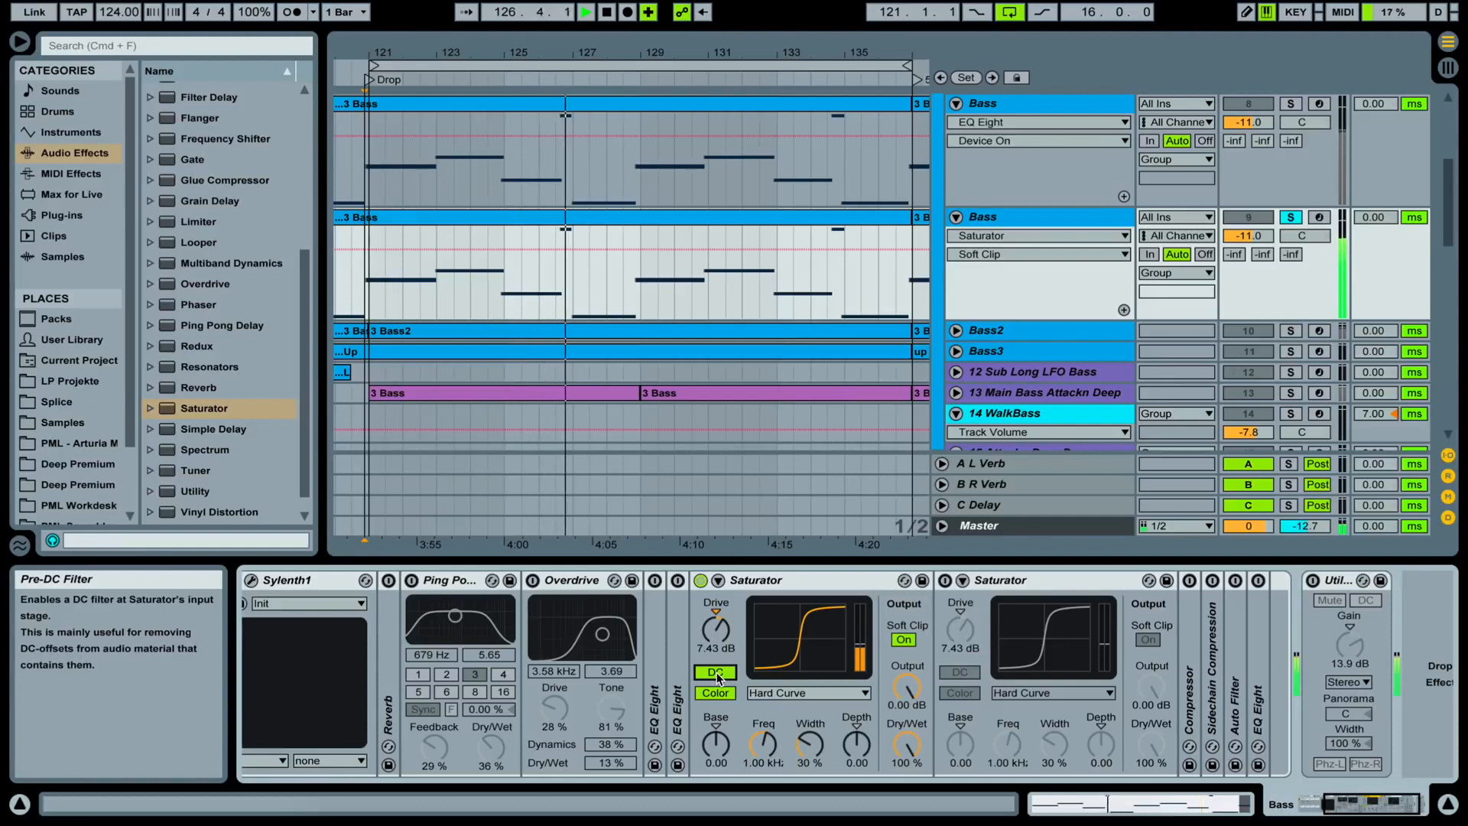
{"action": "key", "text": "space"}
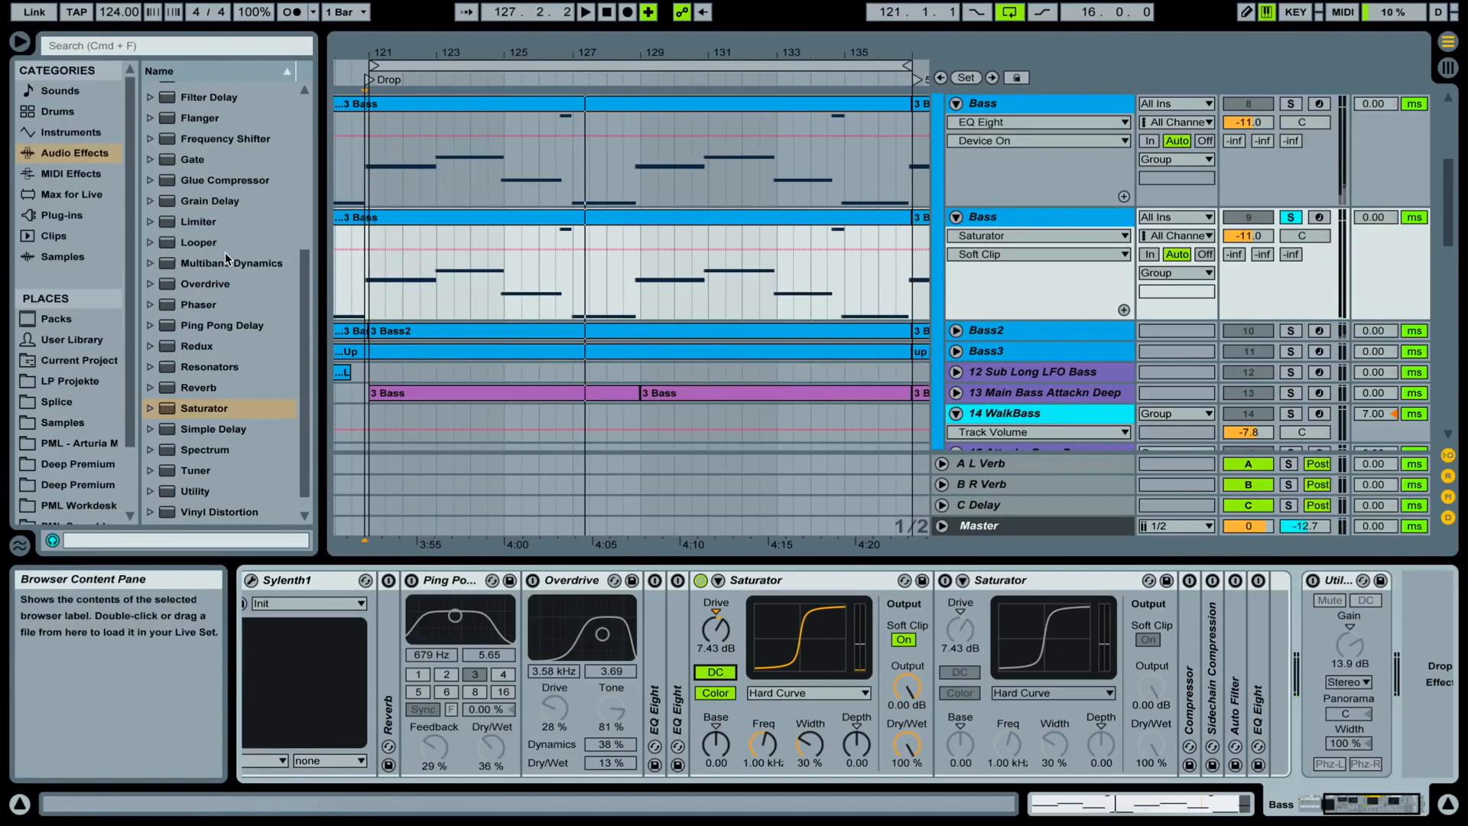
Insert a second Overdrive after the existing one, set its Dry/Wet to 12 %, and audition it
{"action": "left_click", "coordinate": [208, 282]}
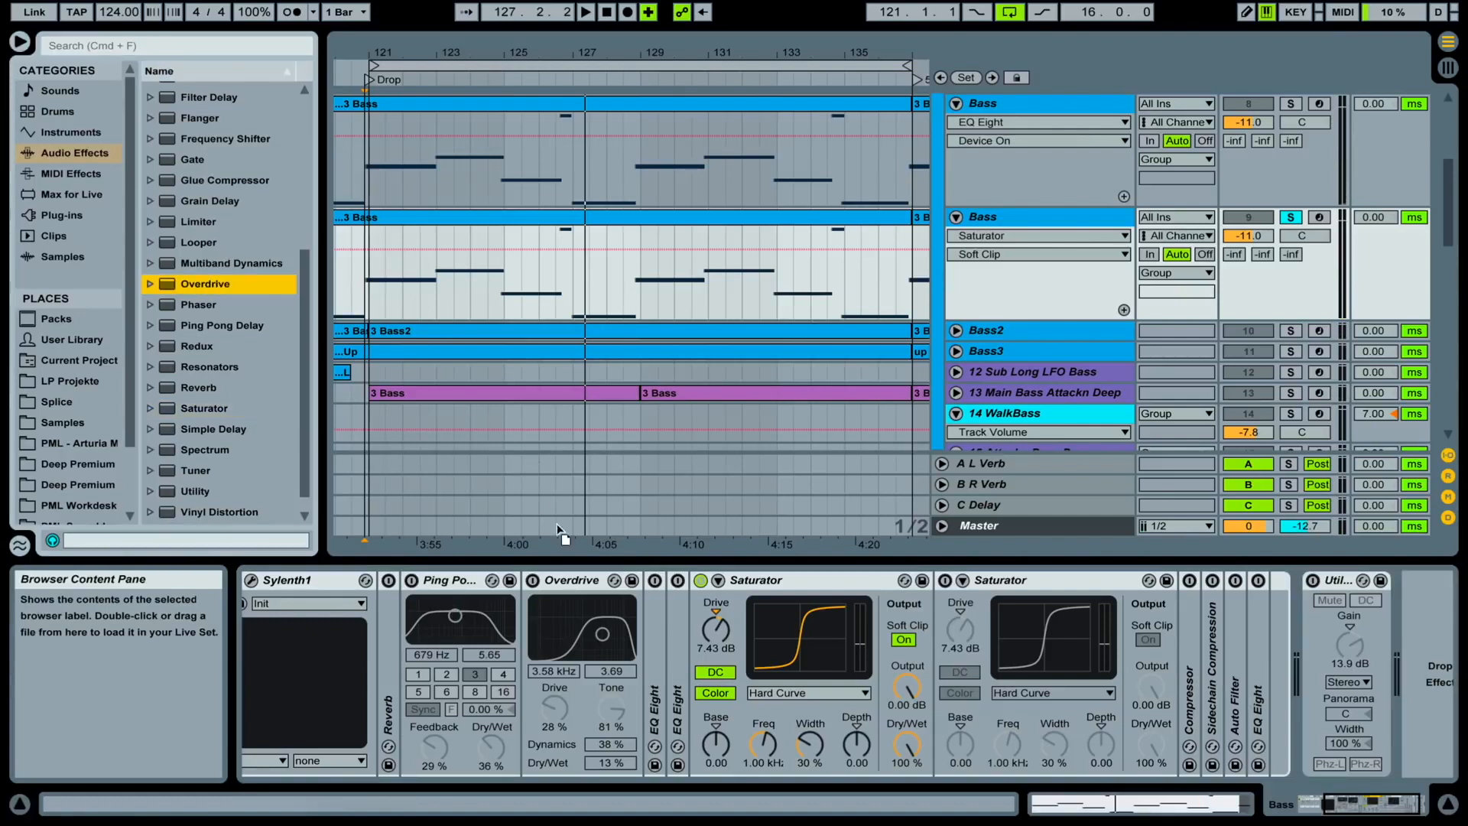
{"action": "left_click_drag", "start_coordinate": [557, 526], "coordinate": [645, 614]}
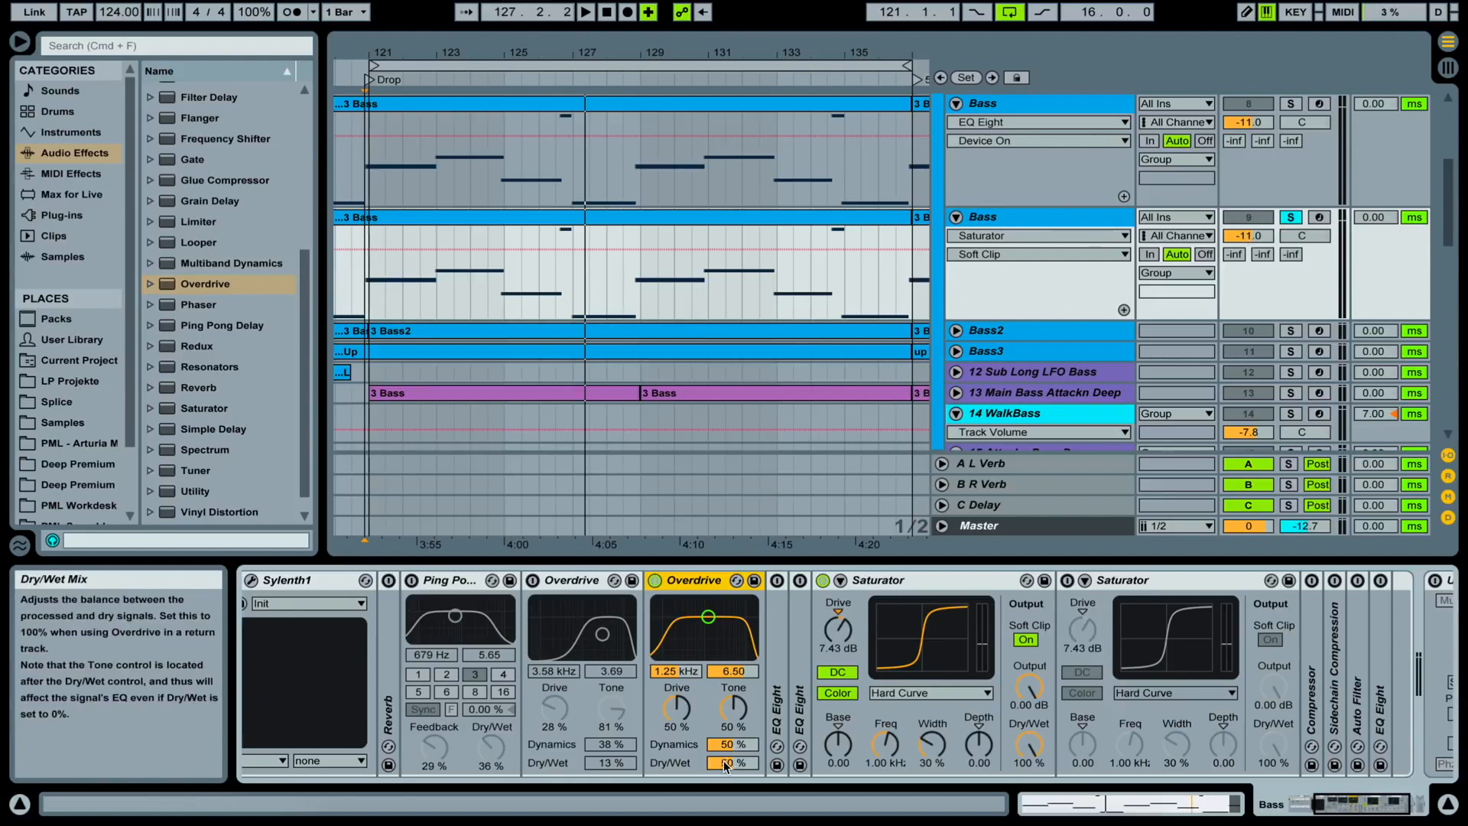
{"action": "mouse_move", "coordinate": [723, 760]}
{"action": "left_mouse_down"}
{"action": "mouse_move", "coordinate": [723, 795]}
{"action": "mouse_move", "coordinate": [723, 694]}
{"action": "mouse_move", "coordinate": [724, 756]}
{"action": "left_mouse_up"}
{"action": "key", "text": "space"}
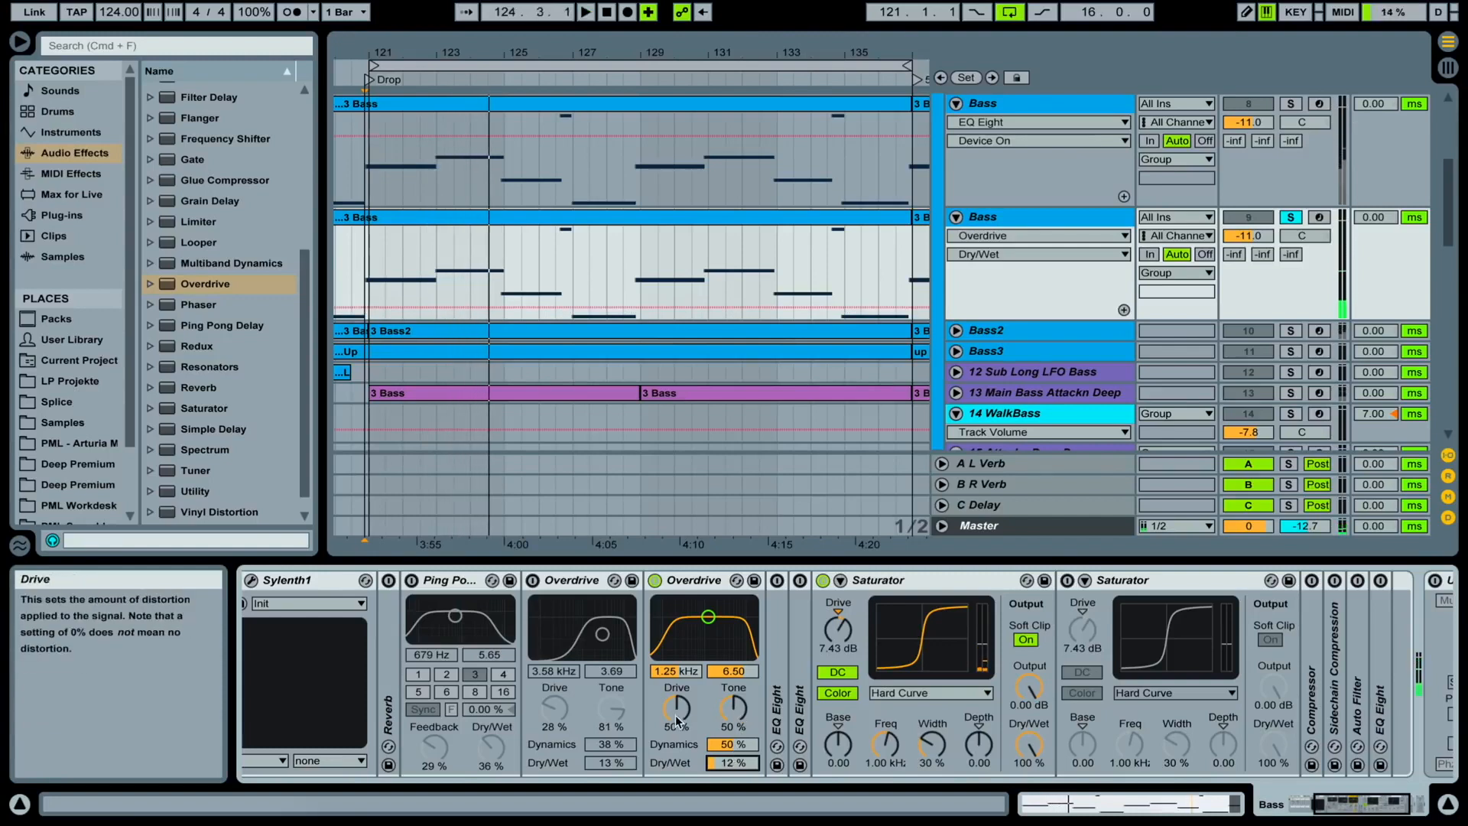
Set the new Overdrive's Tone to 82 % and its Drive to 25 % during playback
{"action": "key", "text": "space"}
{"action": "left_click_drag", "start_coordinate": [733, 707], "coordinate": [677, 729]}
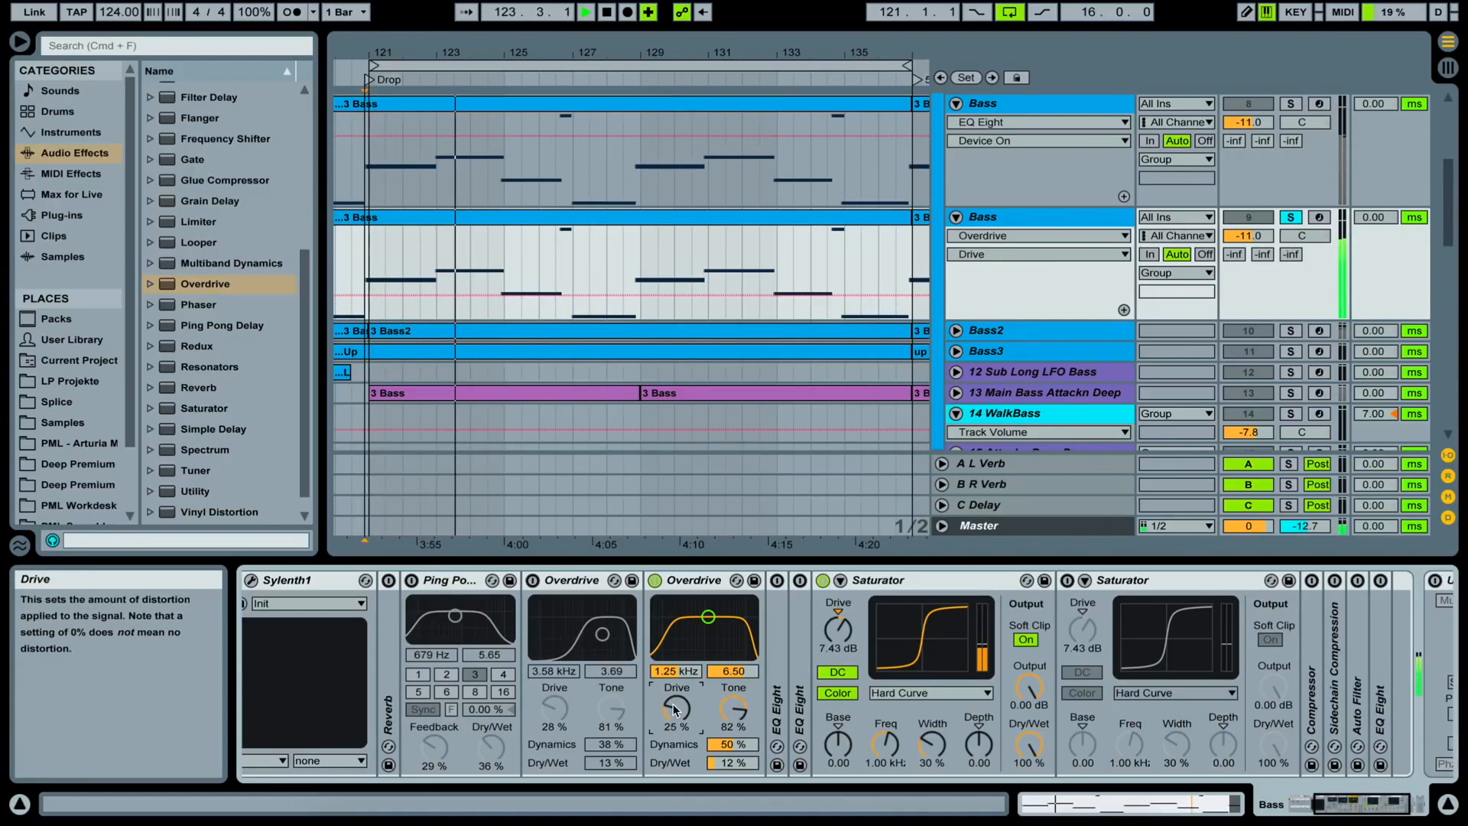
Set the second Overdrive's bandpass filter to 3.58 kHz with a bandwidth of 3.86 and audition it
{"action": "key", "text": "space"}
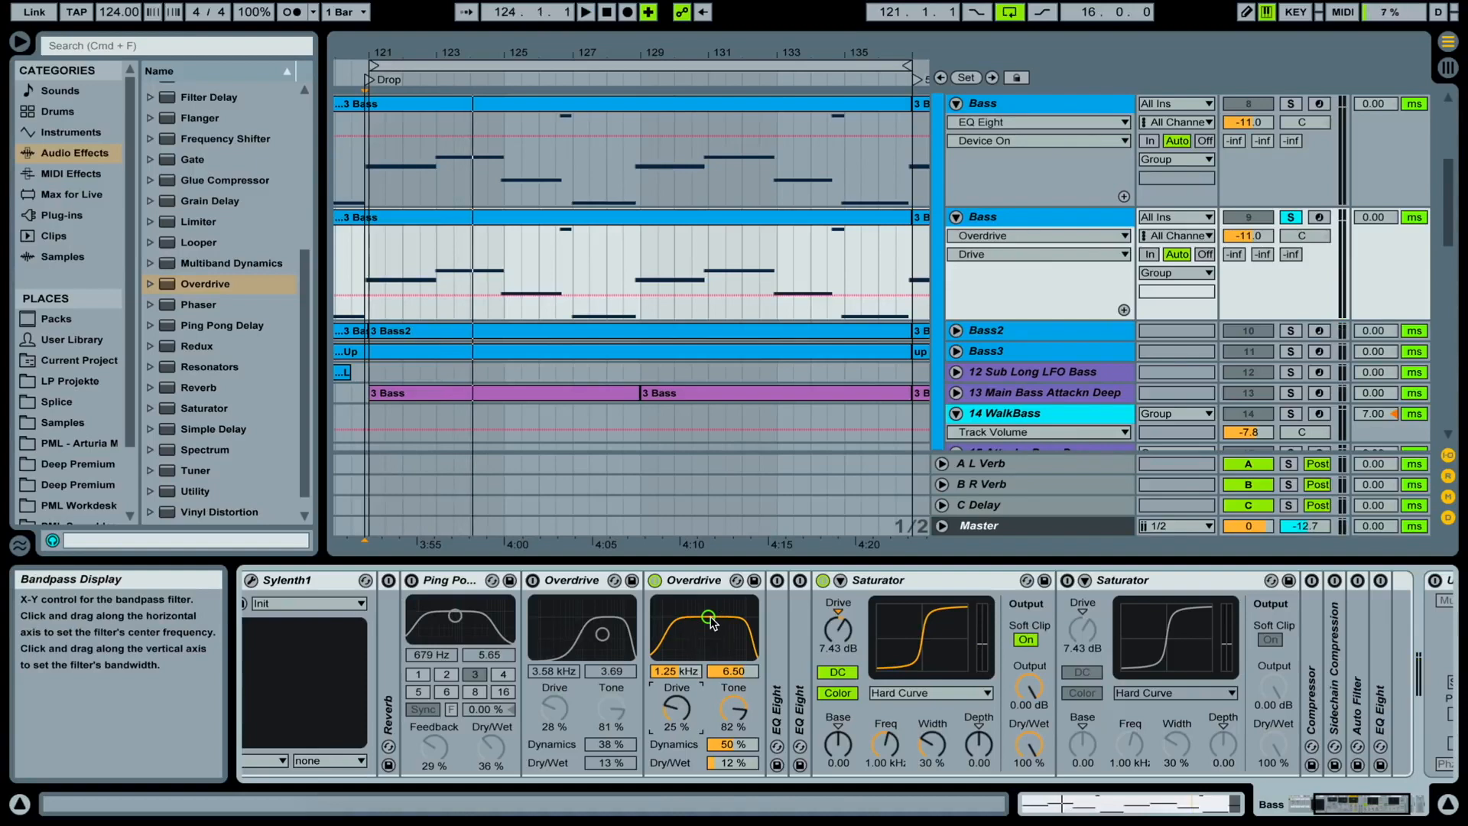
{"action": "left_click_drag", "start_coordinate": [711, 623], "coordinate": [726, 630]}
{"action": "key", "text": "space"}
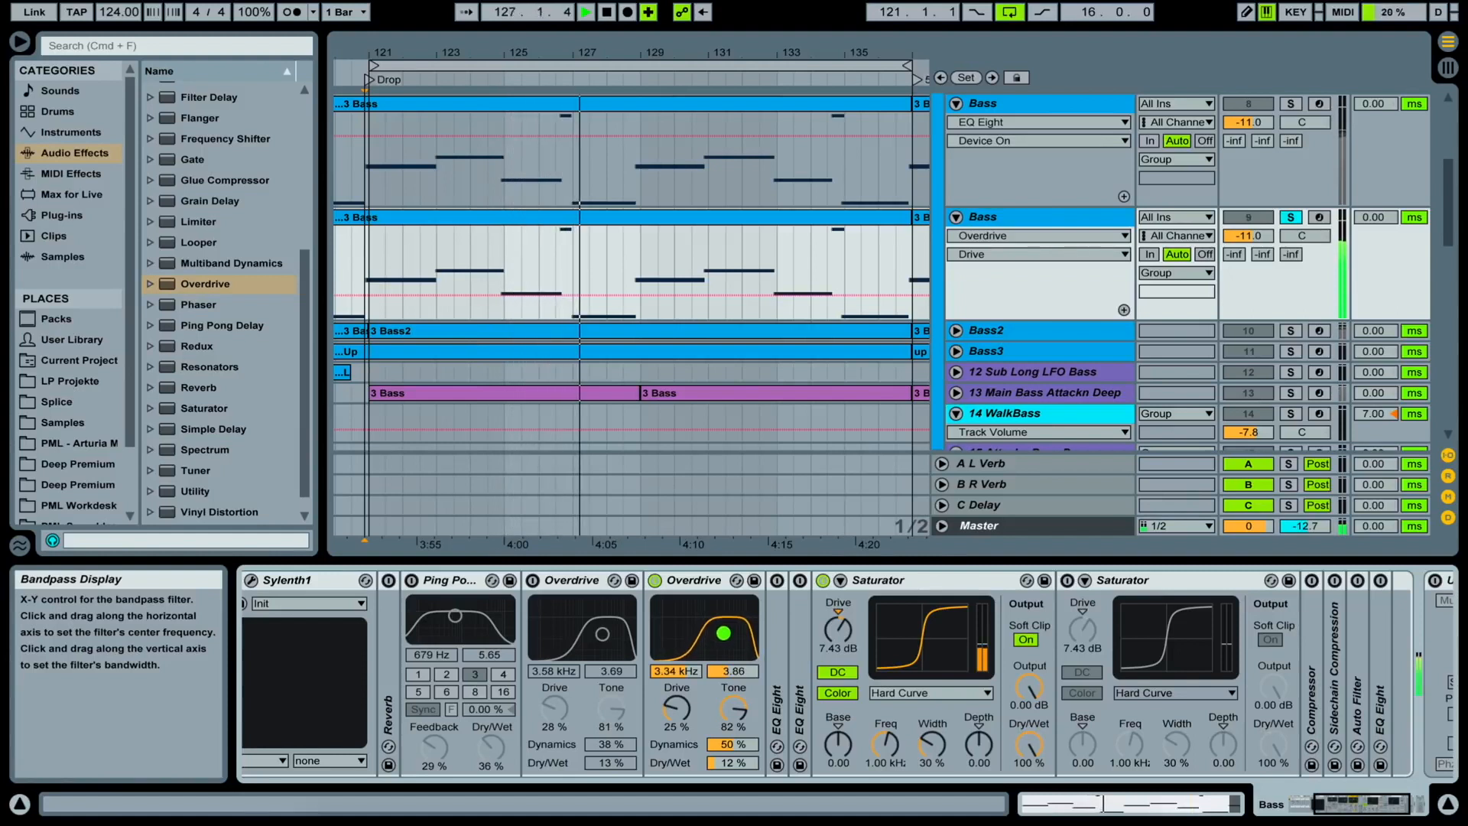
{"action": "left_click_drag", "start_coordinate": [723, 633], "coordinate": [724, 633]}
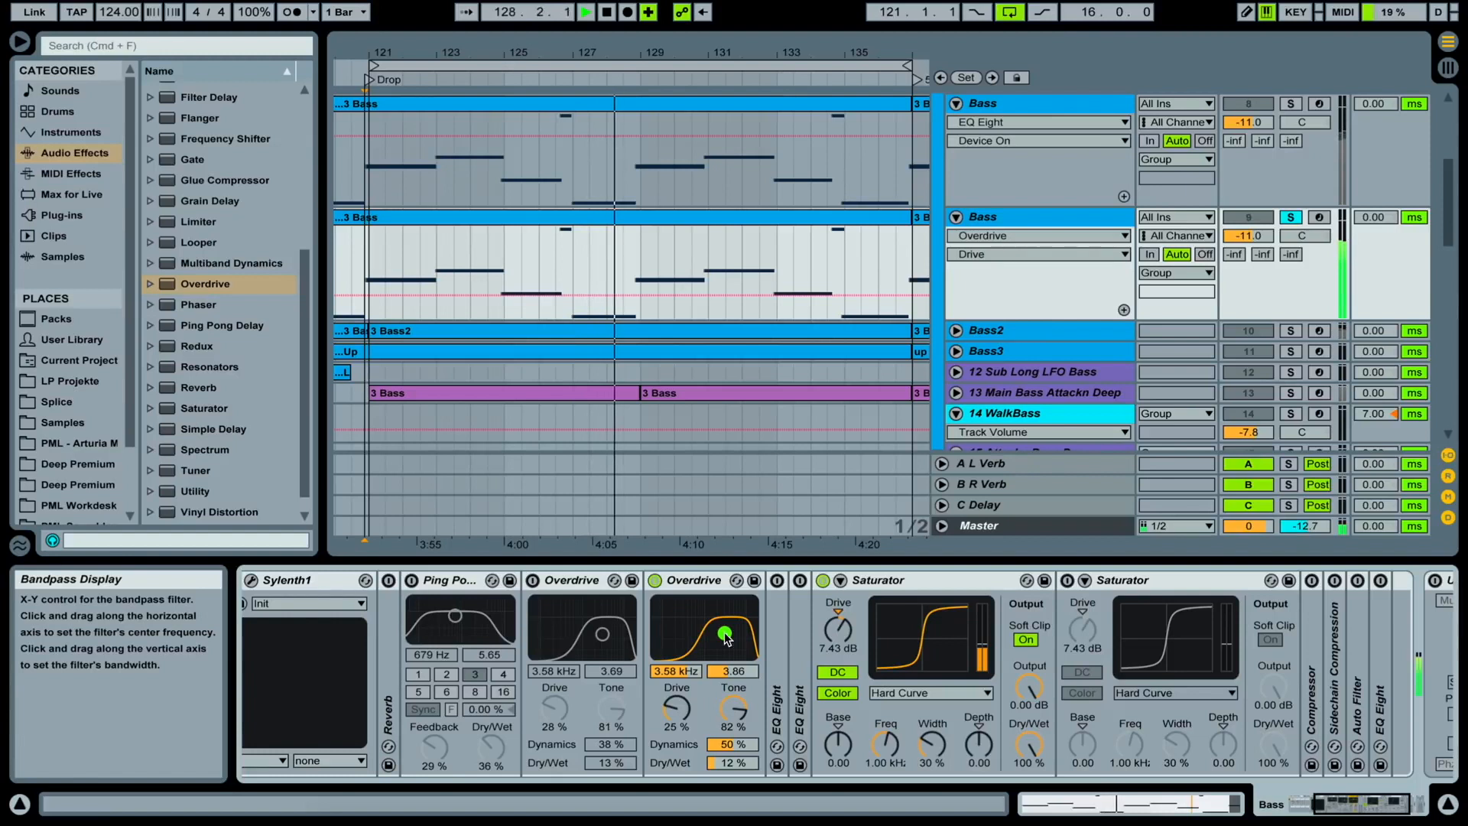
{"action": "key", "text": "space"}
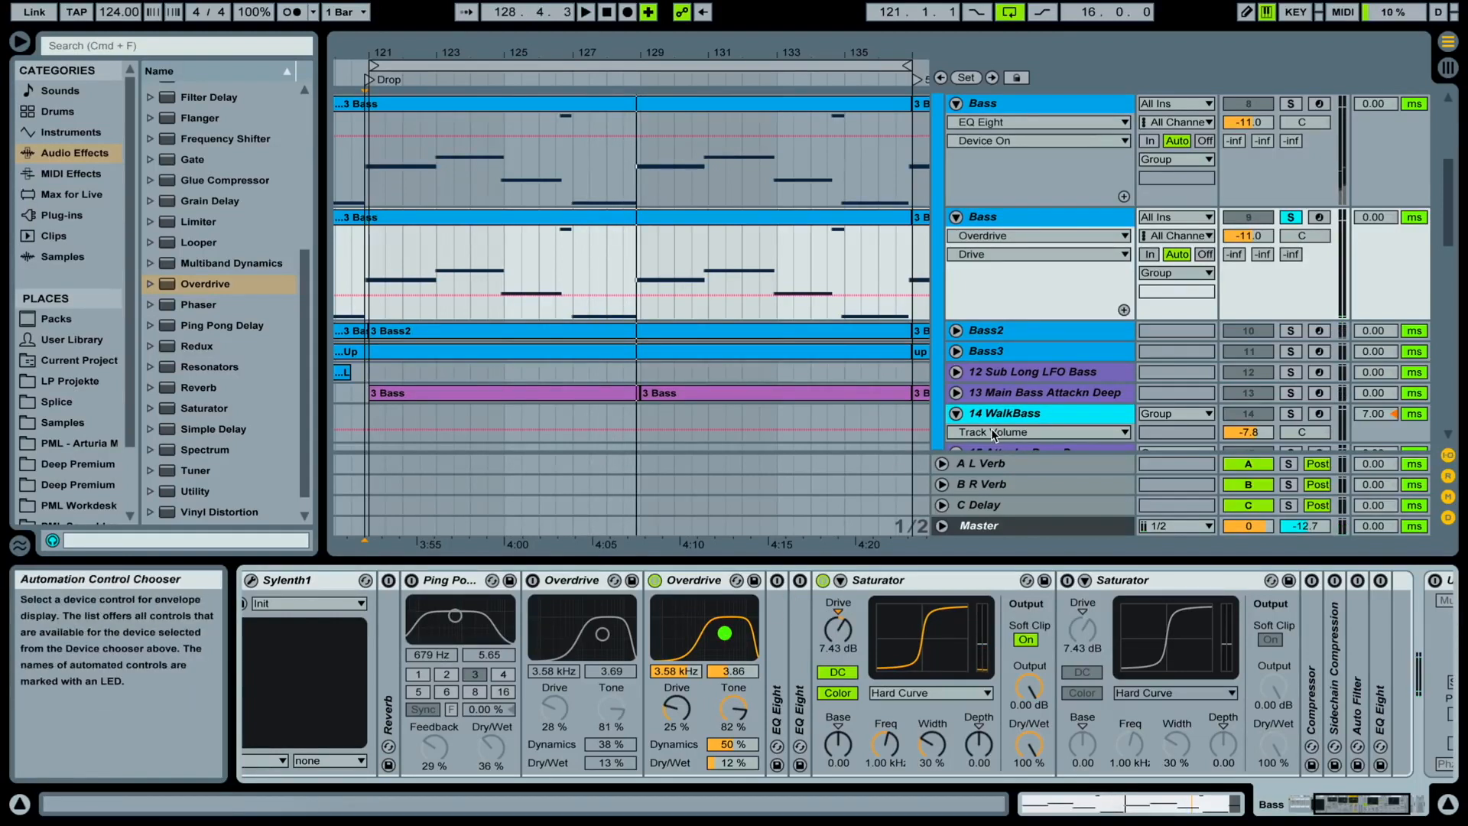
Set the Bass Sylenth1 Moog rack's FilterCtl Cutoff macro to 40 during playback
{"action": "scroll", "coordinate": [590, 607], "scroll_direction": "left", "scroll_amount": 5}
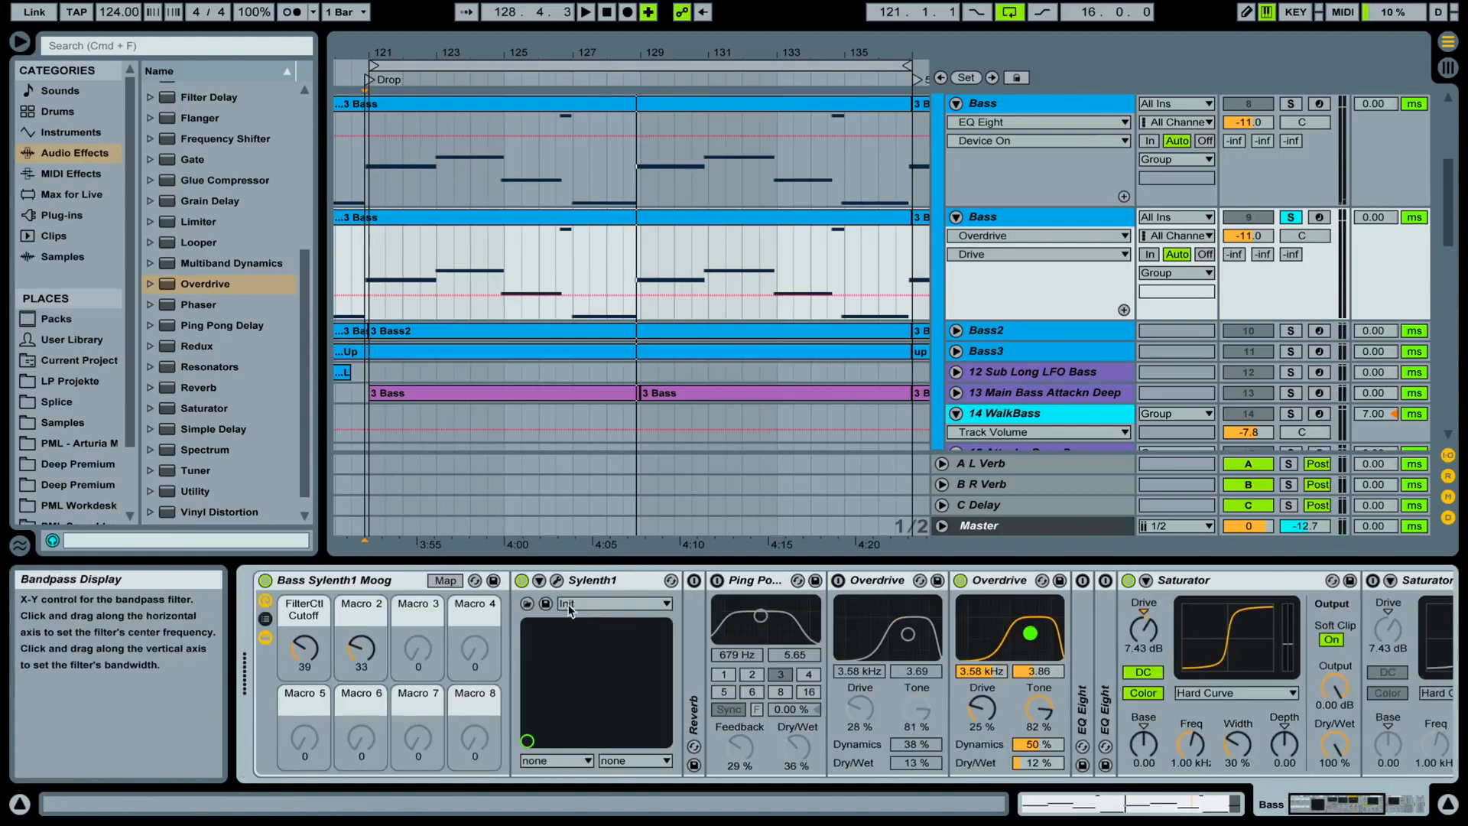
{"action": "key", "text": "space"}
{"action": "mouse_move", "coordinate": [300, 649]}
{"action": "left_mouse_down"}
{"action": "mouse_move", "coordinate": [299, 631]}
{"action": "mouse_move", "coordinate": [300, 649]}
{"action": "left_mouse_up"}
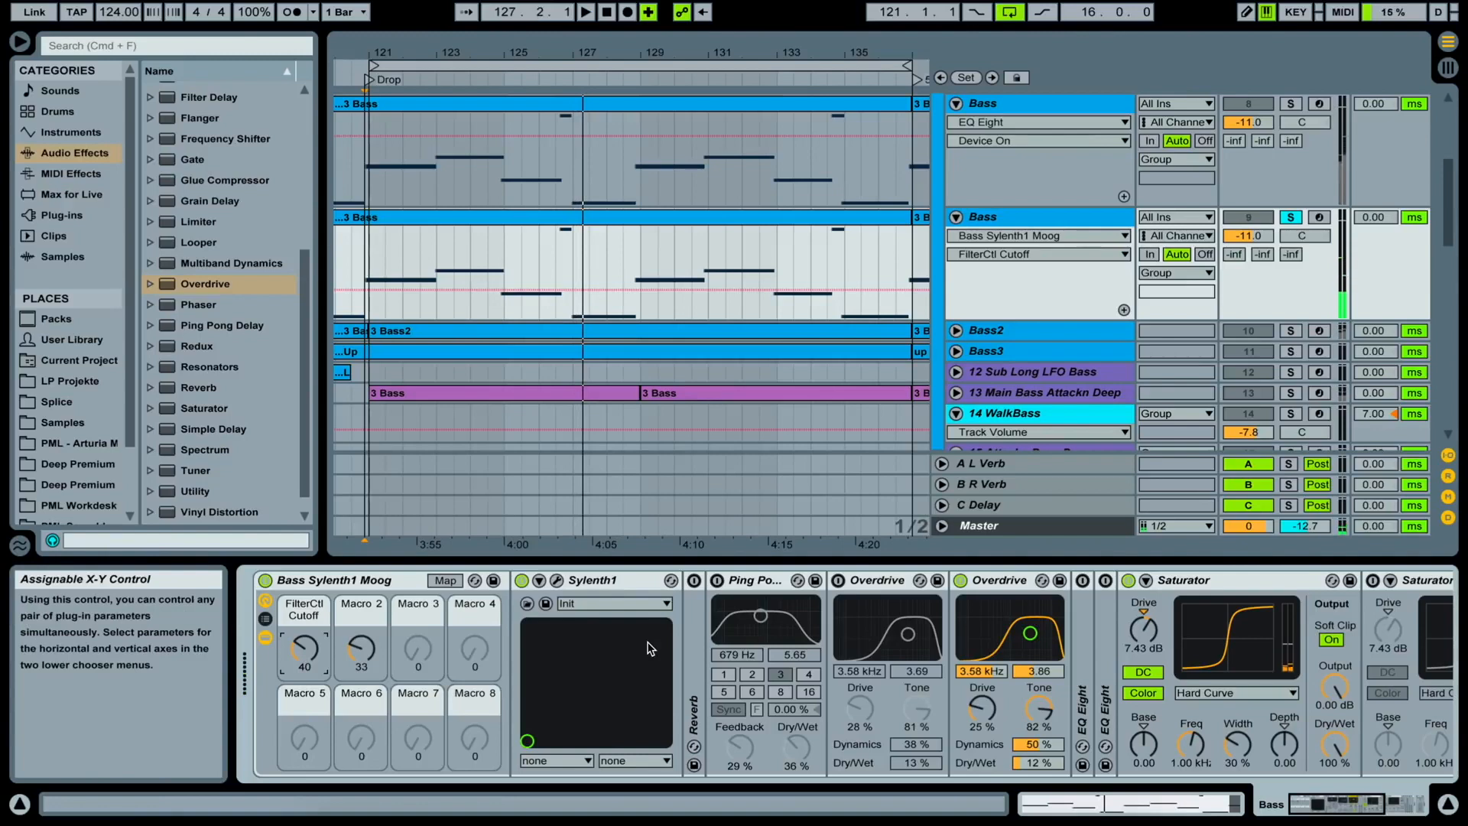
Activate the Ping Pong Delay and the Reverb on the bass track and audition the result
{"action": "left_click", "coordinate": [717, 581]}
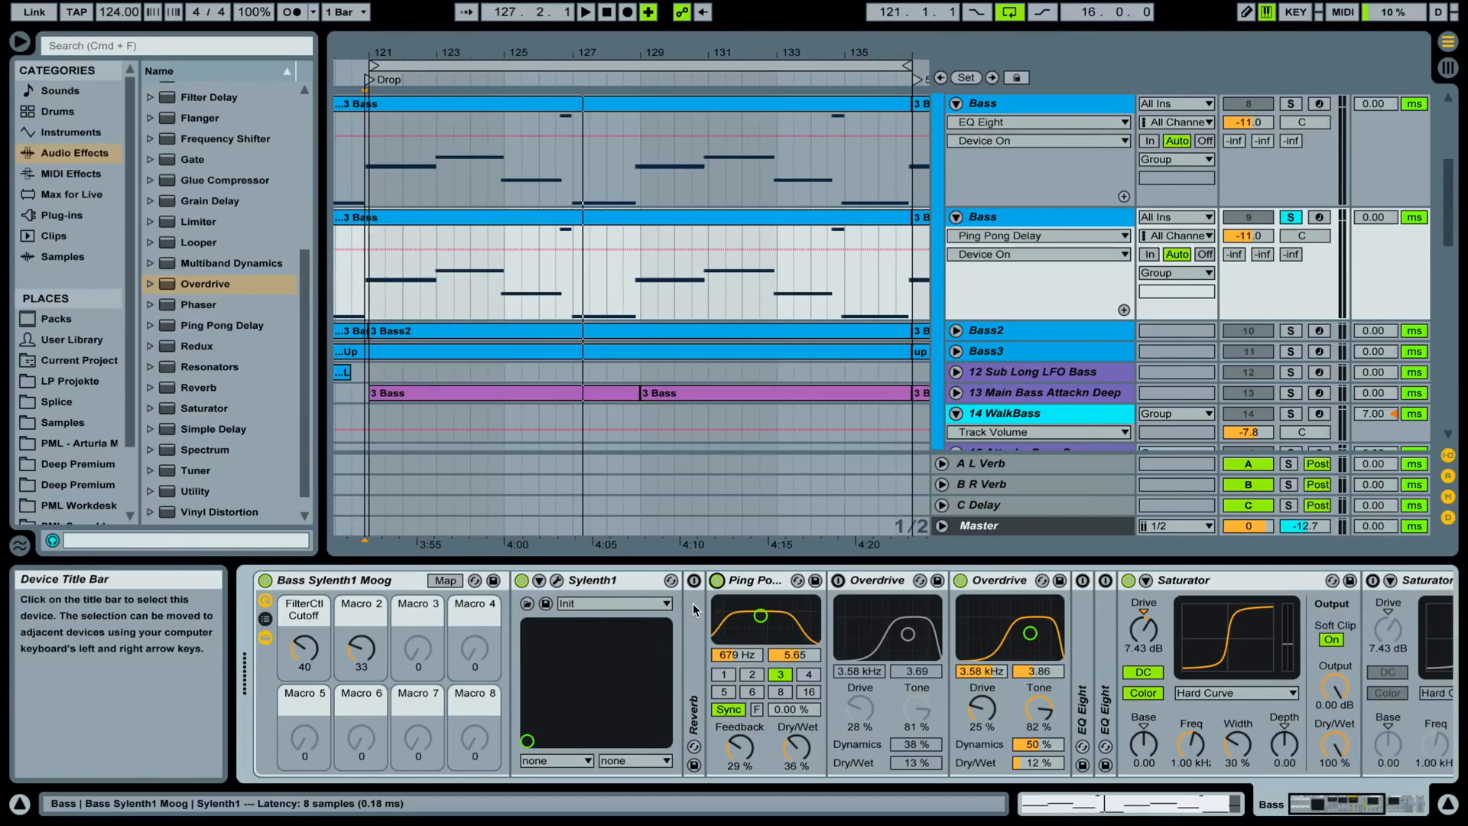
{"action": "double_click", "coordinate": [694, 585]}
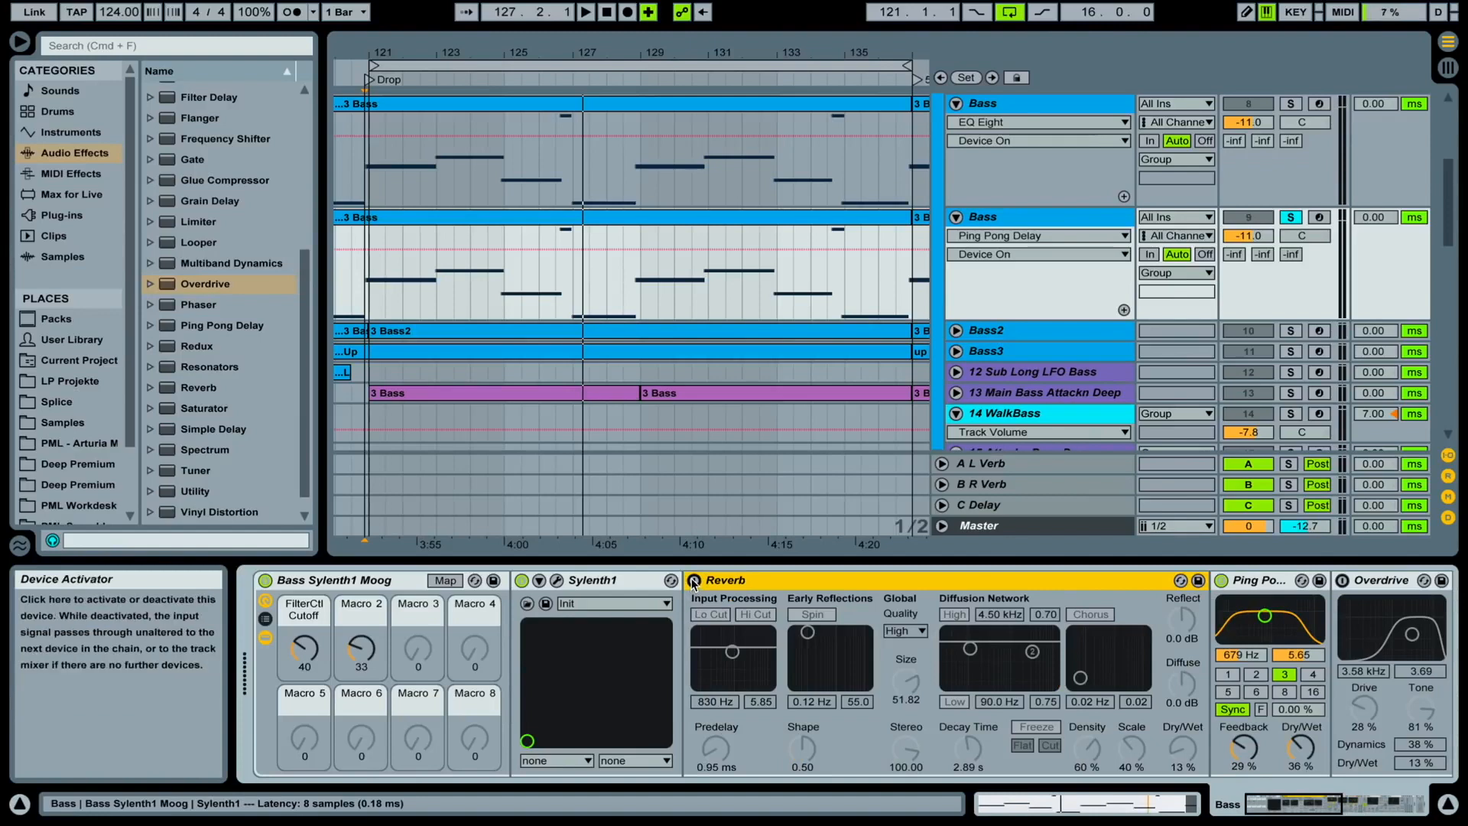
{"action": "left_click", "coordinate": [693, 581]}
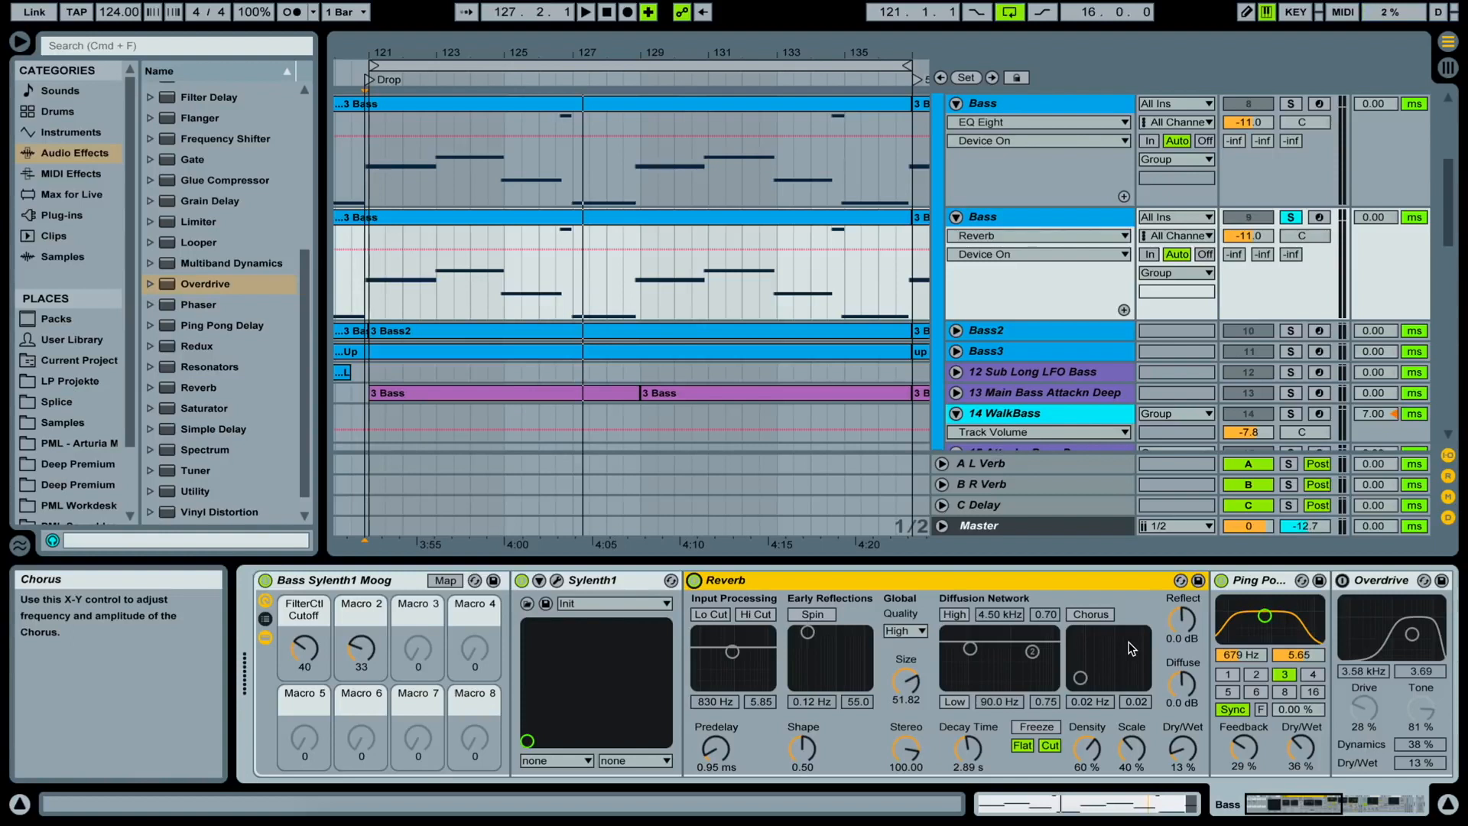
{"action": "key", "text": "space"}
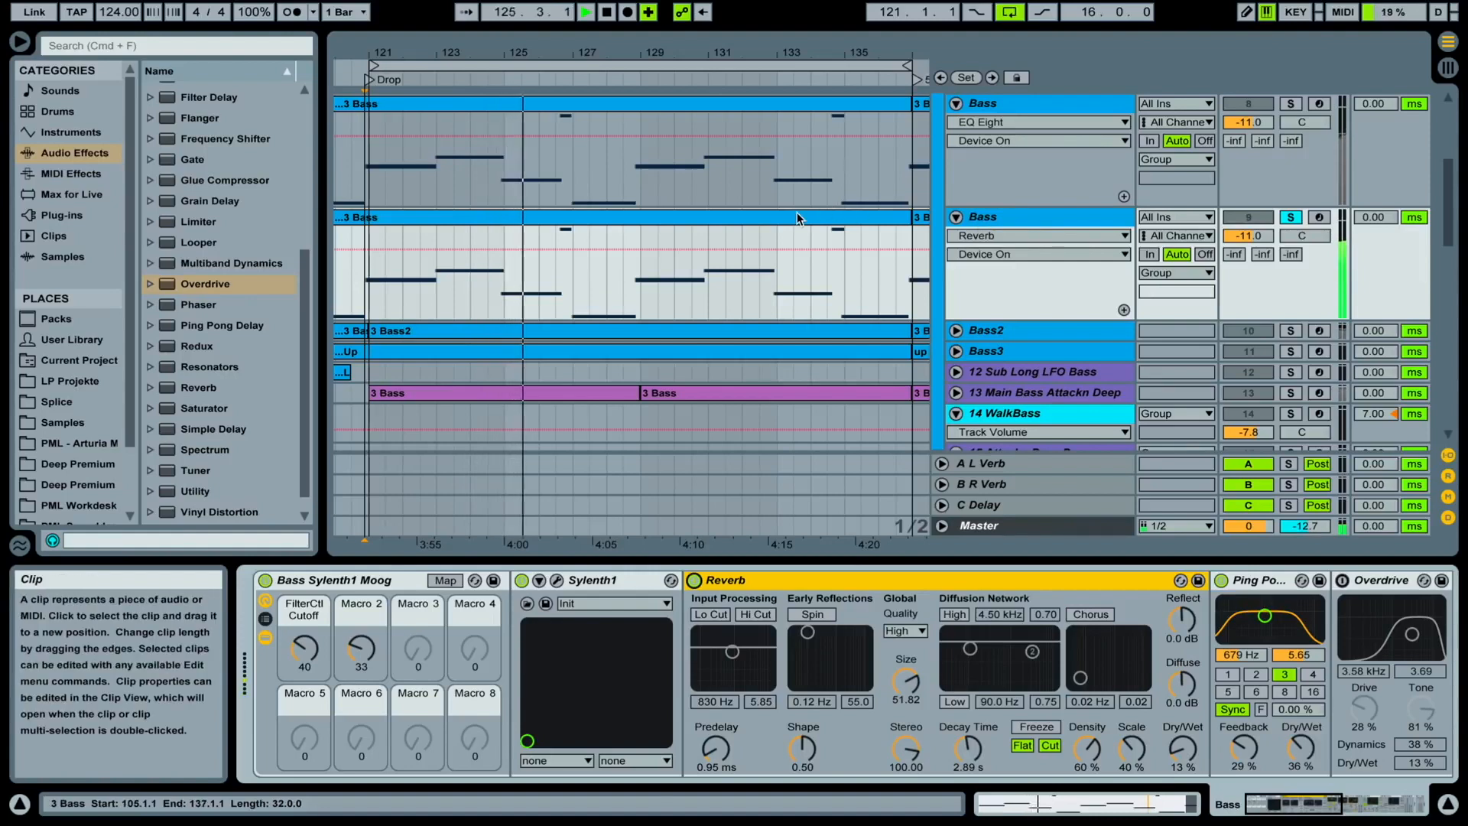
Duplicate all looped notes in the 3 Bass clip seven semitones higher, and raise the copies by another octave
{"action": "double_click", "coordinate": [754, 218]}
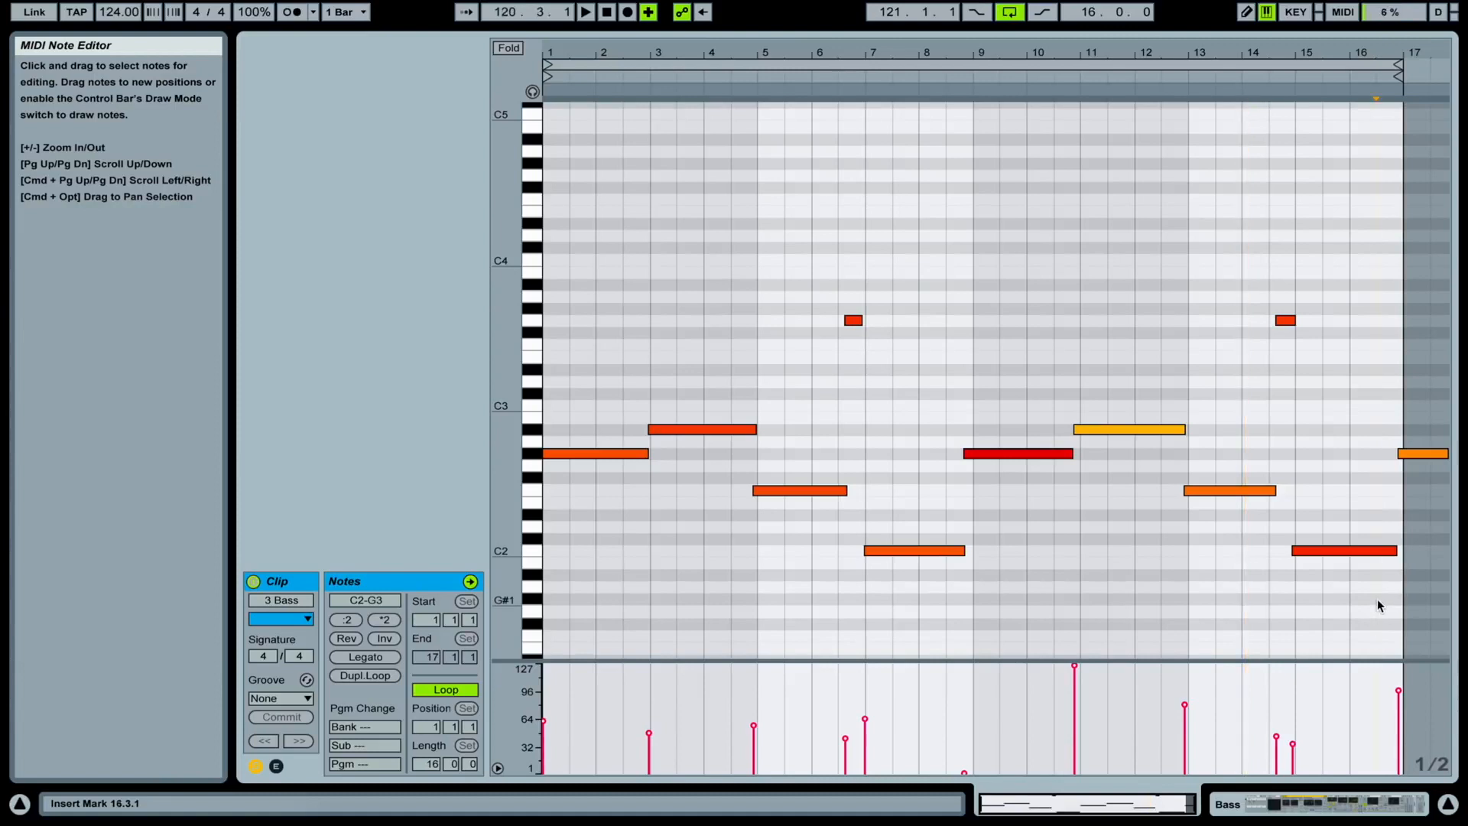
{"action": "left_click_drag", "start_coordinate": [1378, 599], "coordinate": [562, 288]}
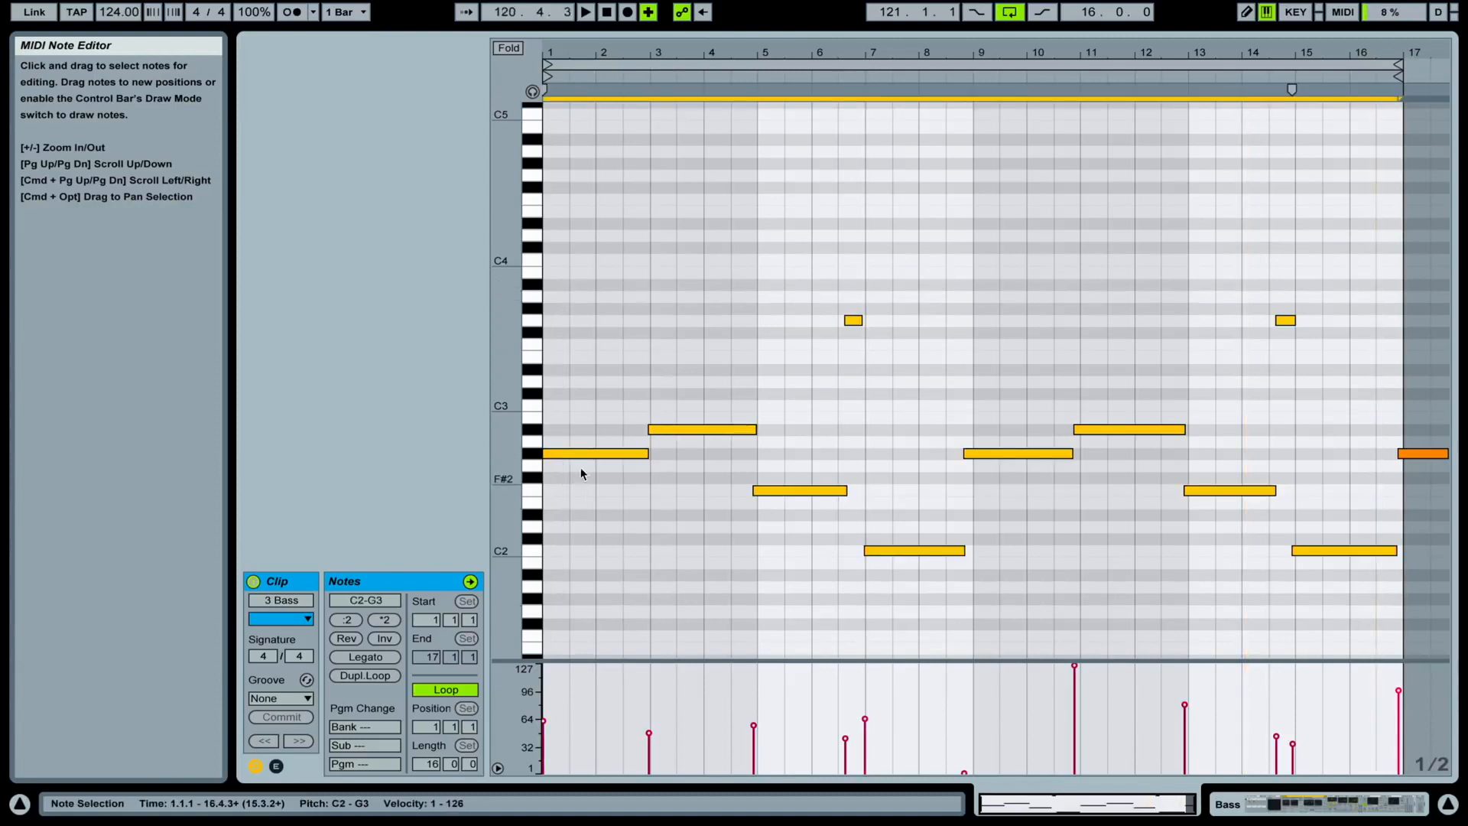
{"action": "left_click_drag", "start_coordinate": [581, 448], "coordinate": [584, 367]}
{"action": "key", "text": "space"}
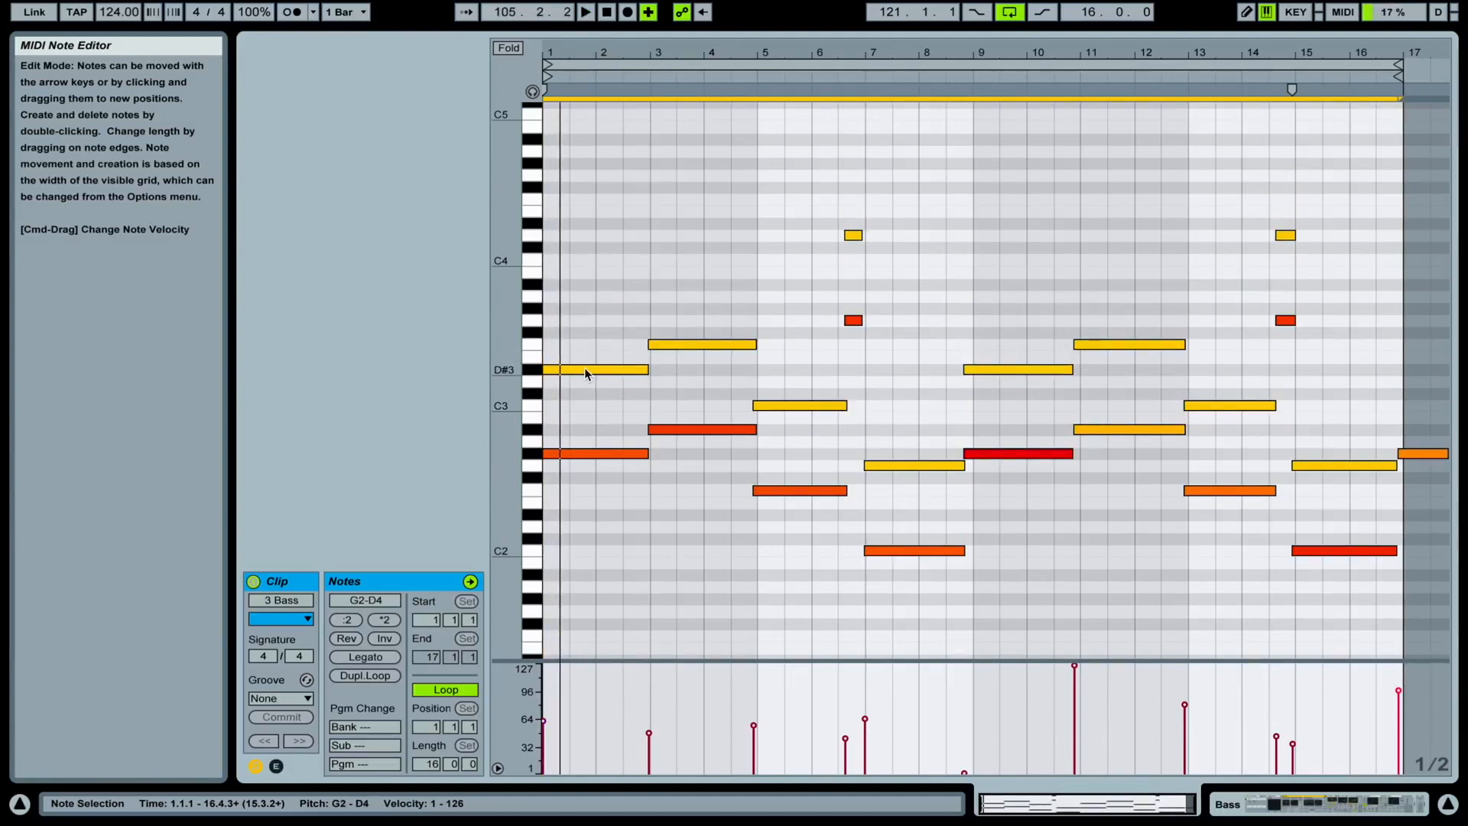
{"action": "key", "text": "shift+Up"}
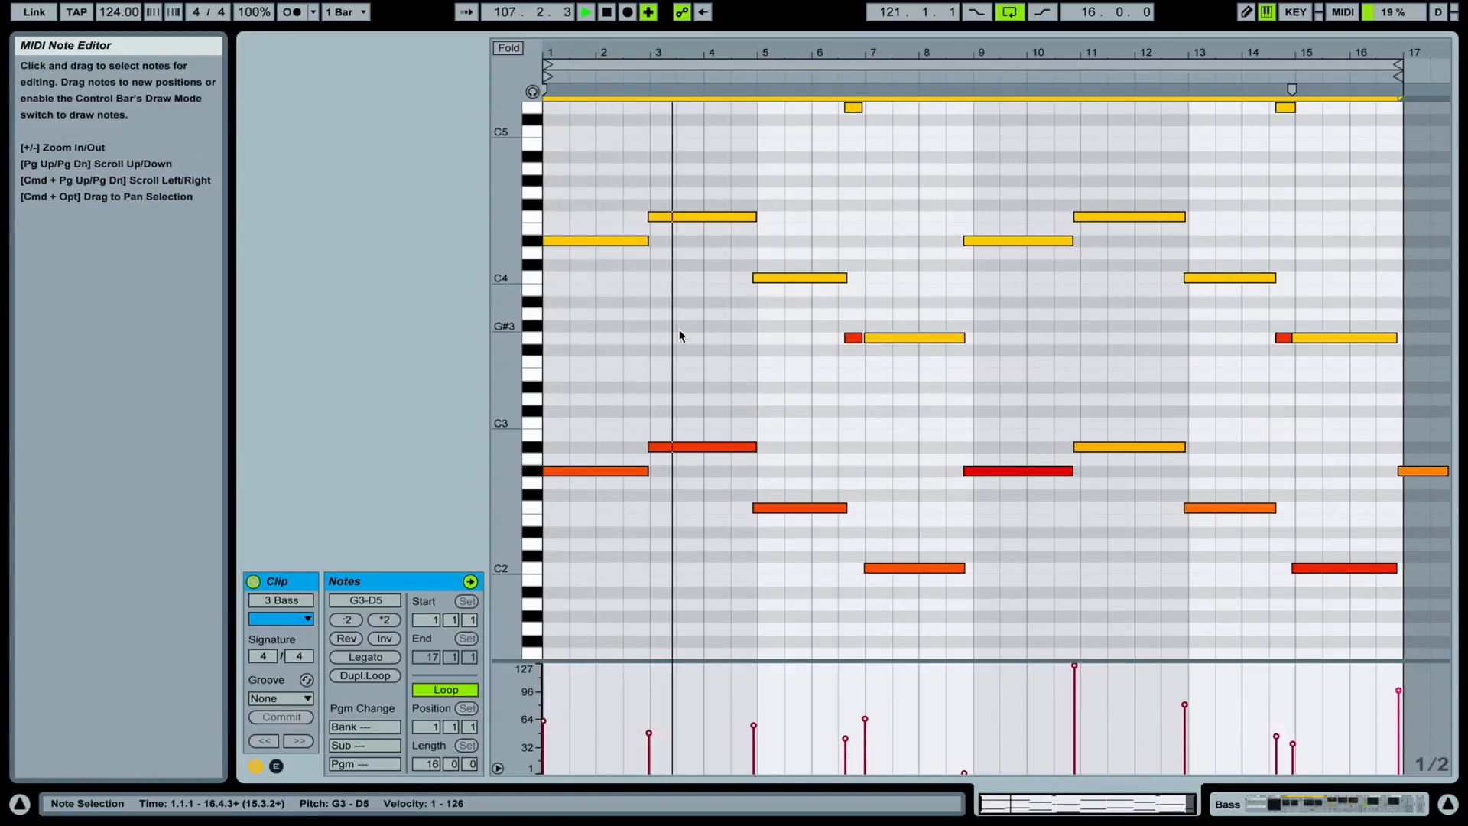
{"action": "scroll", "coordinate": [676, 335], "scroll_direction": "up", "scroll_amount": 2}
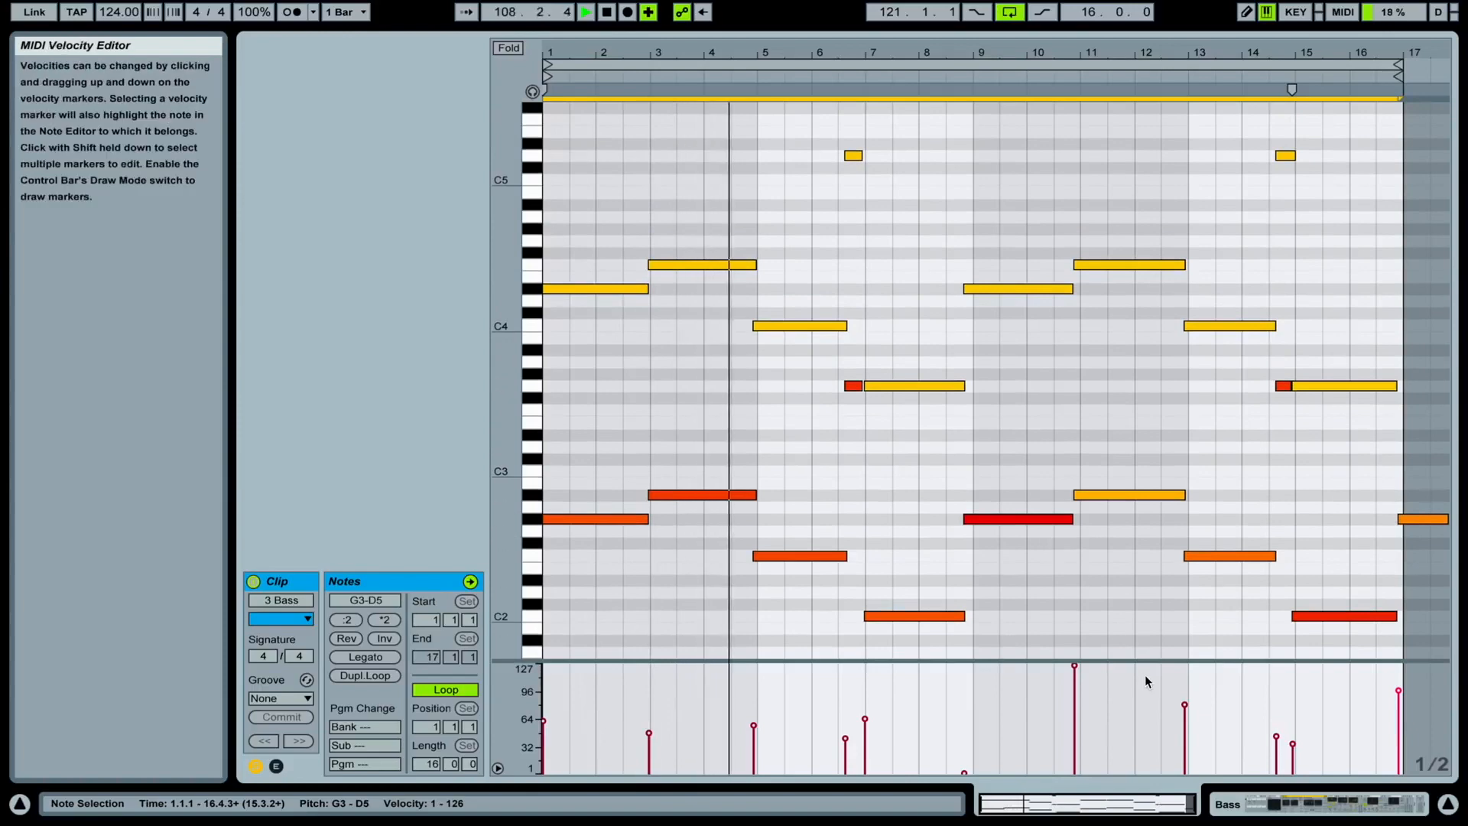
Audition the layered bass while sweeping the rack's FilterCtl Cutoff macro up to 68 and down to 29
{"action": "left_click", "coordinate": [1232, 804]}
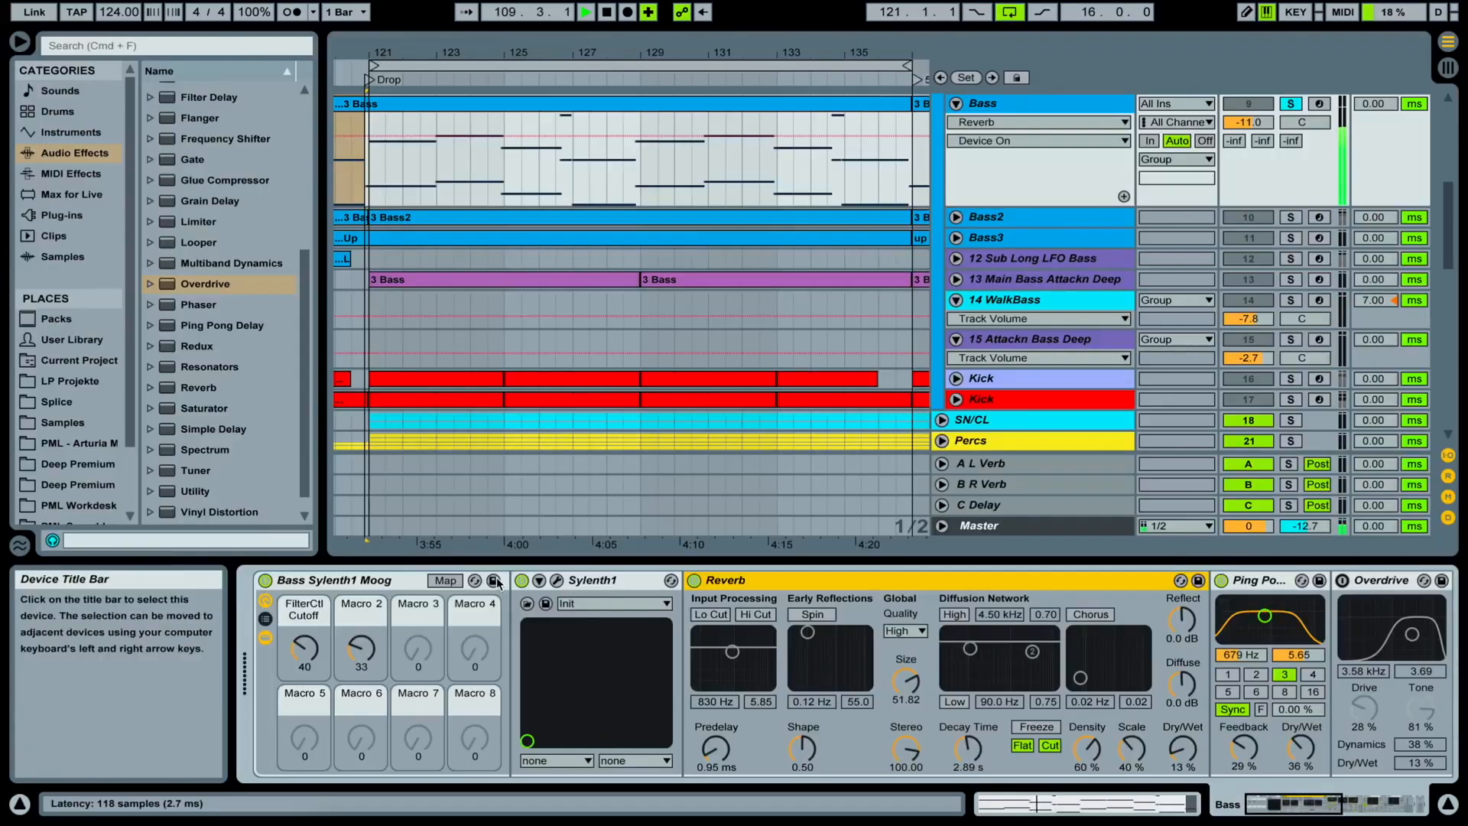
{"action": "left_click_drag", "start_coordinate": [304, 648], "coordinate": [305, 627]}
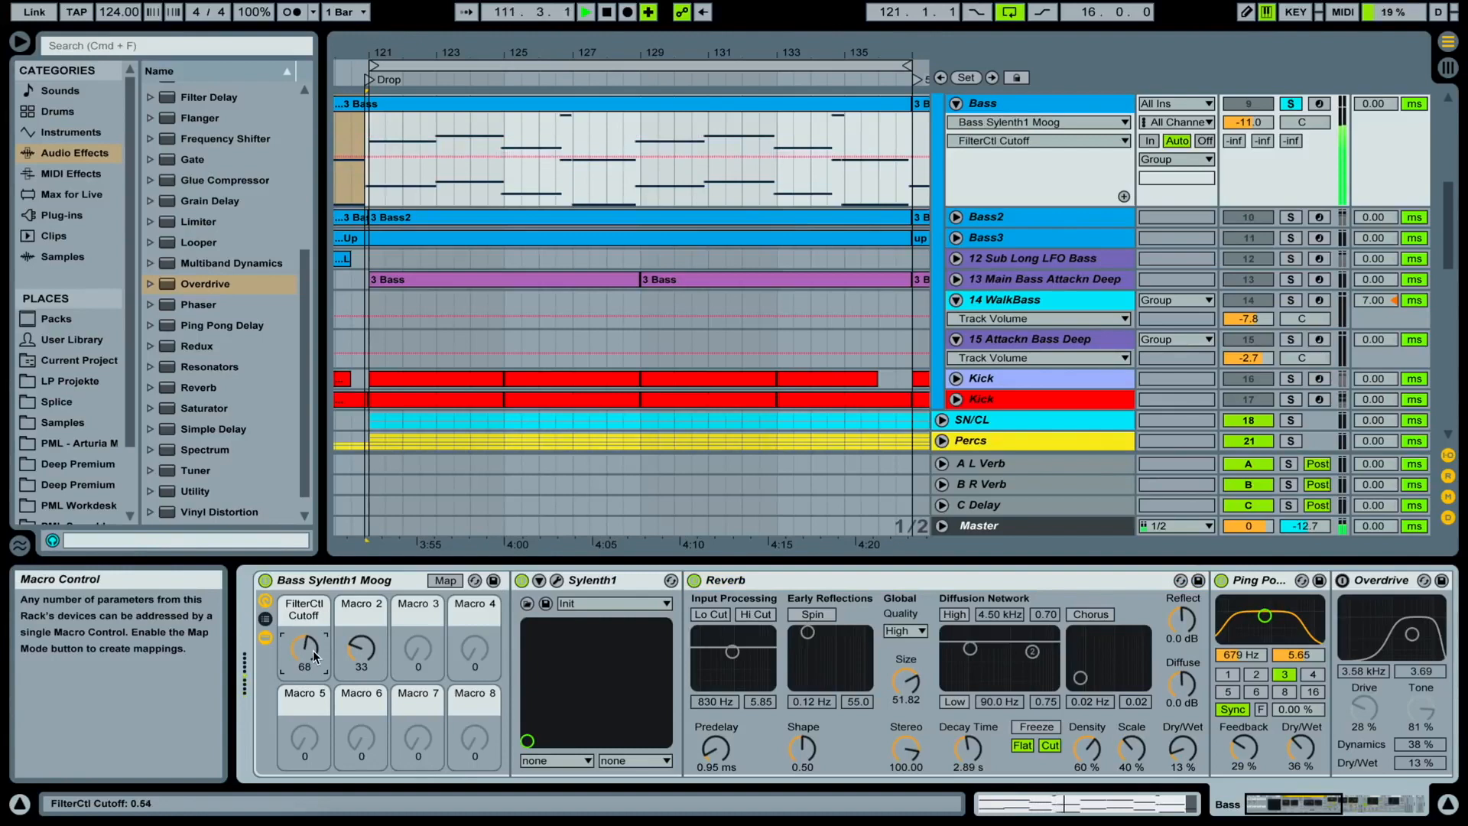
{"action": "left_click_drag", "start_coordinate": [314, 650], "coordinate": [314, 681]}
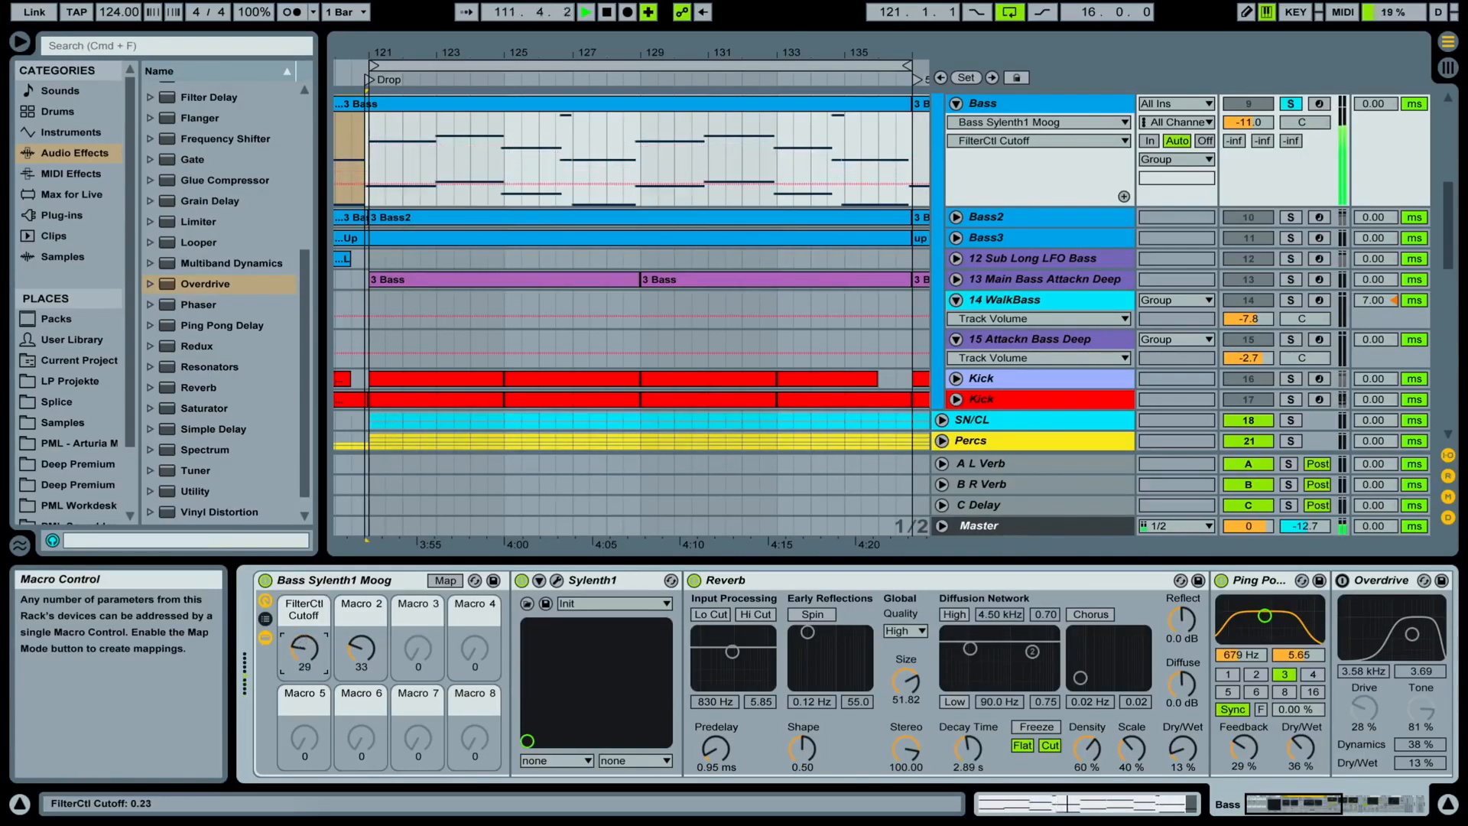
{"action": "key", "text": "space"}
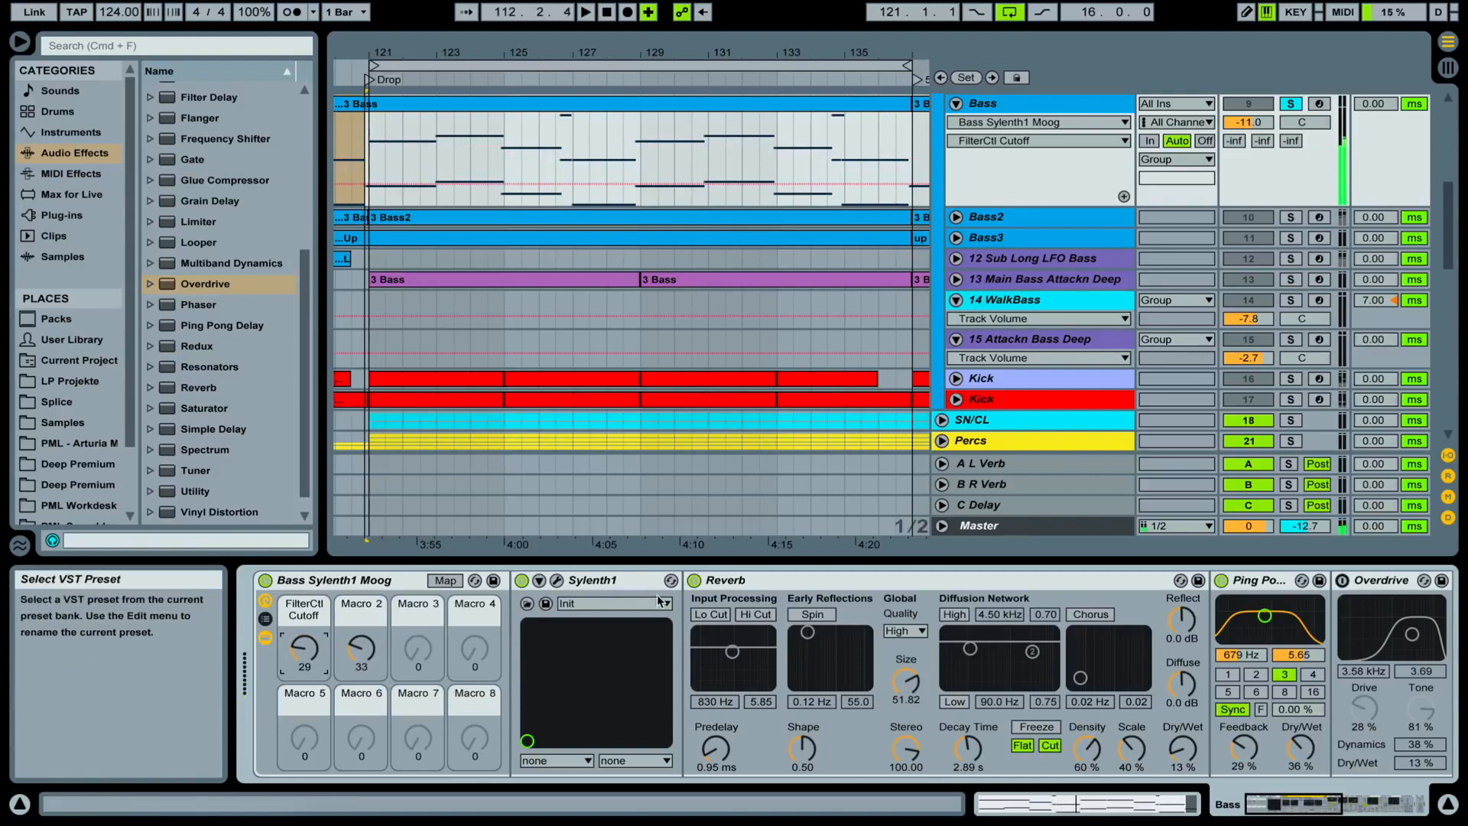
Insert the Erosion preset Wide and Dirty between the active Saturator and the bypassed one
{"action": "scroll", "coordinate": [688, 597], "scroll_direction": "right", "scroll_amount": 10}
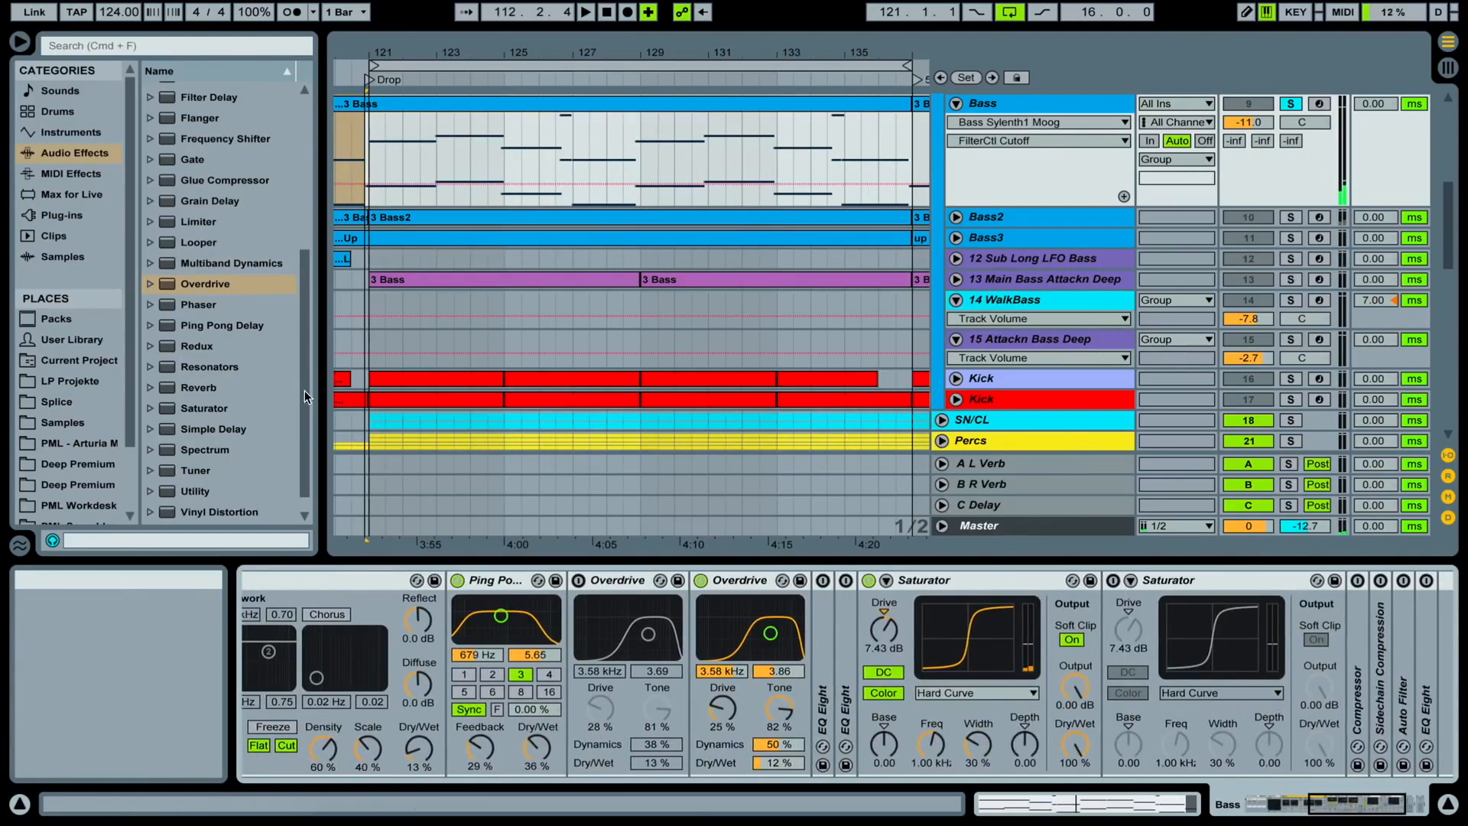
{"action": "scroll", "coordinate": [244, 345], "scroll_direction": "down", "scroll_amount": 1}
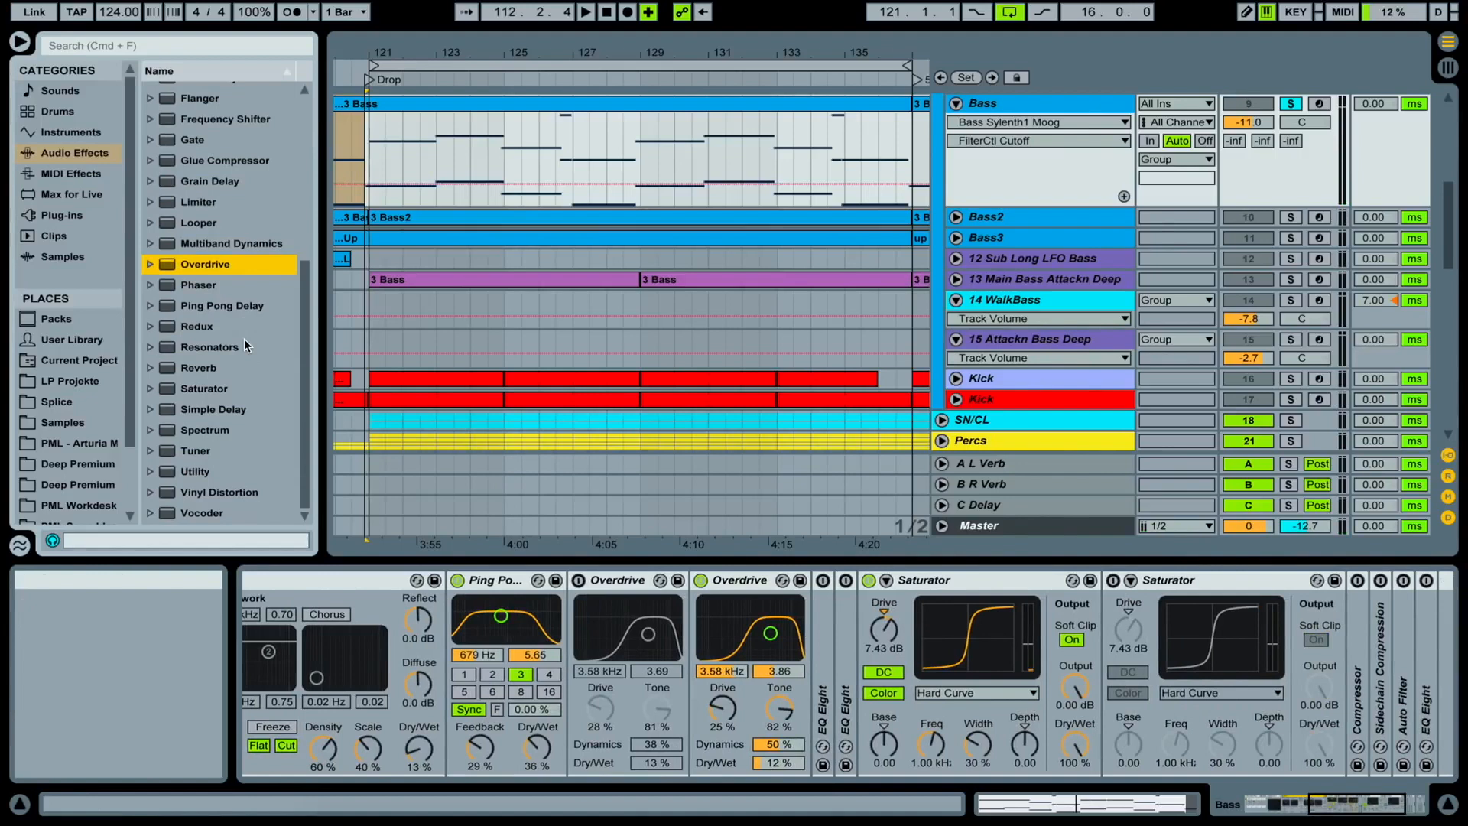
{"action": "scroll", "coordinate": [244, 342], "scroll_direction": "up", "scroll_amount": 10}
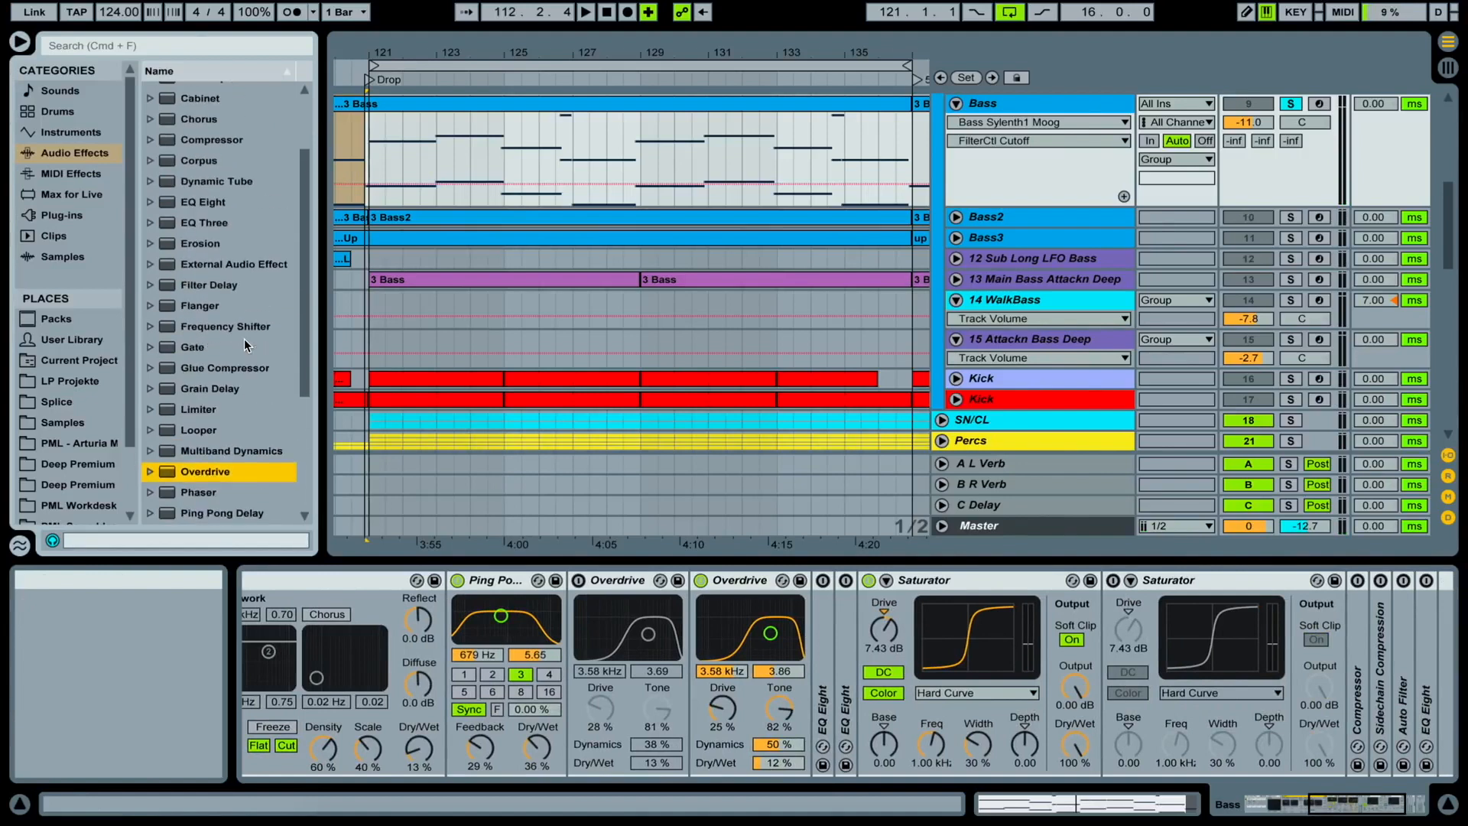
{"action": "left_click", "coordinate": [150, 244]}
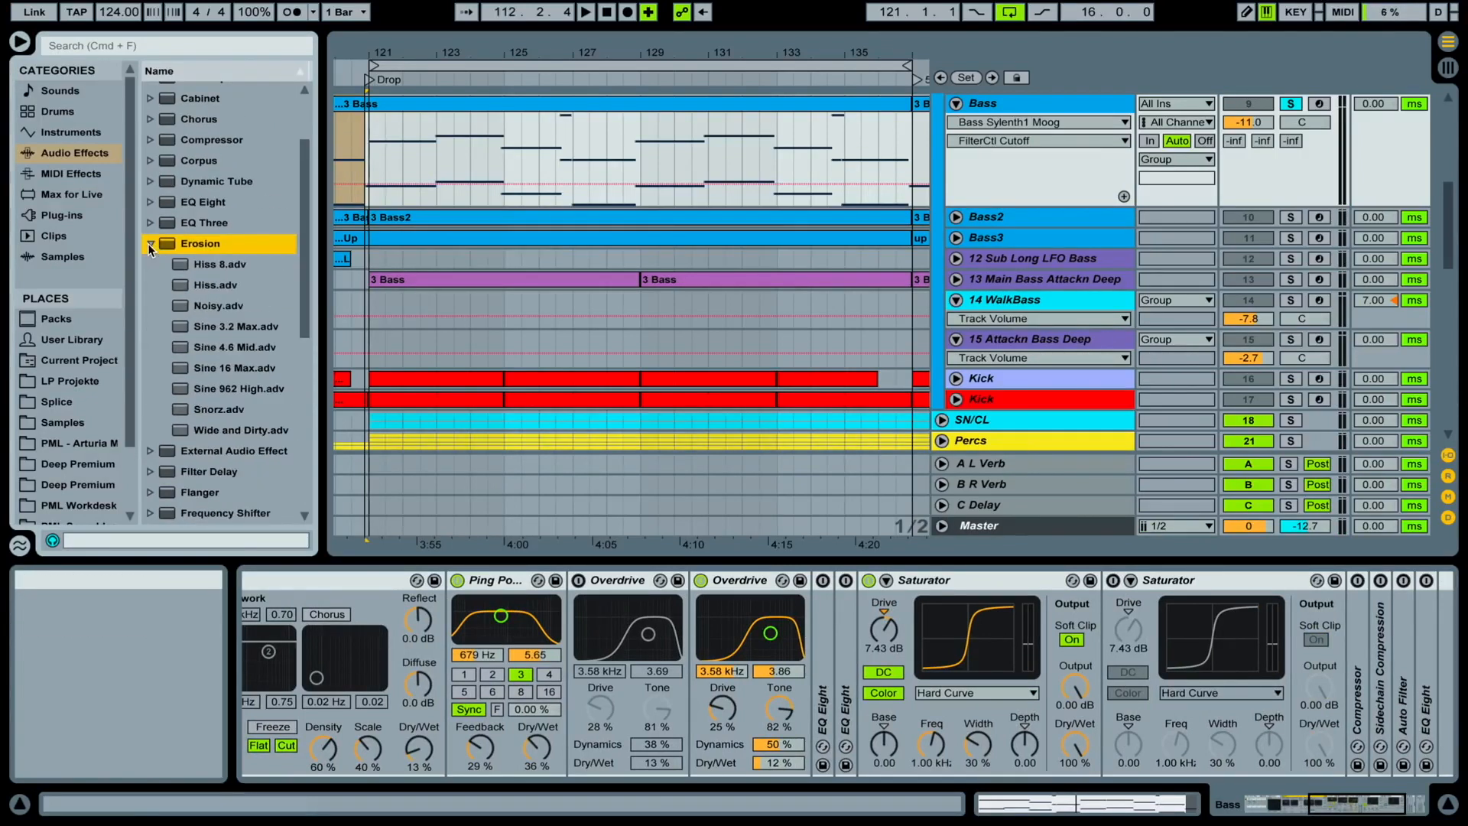
{"action": "left_click", "coordinate": [212, 411]}
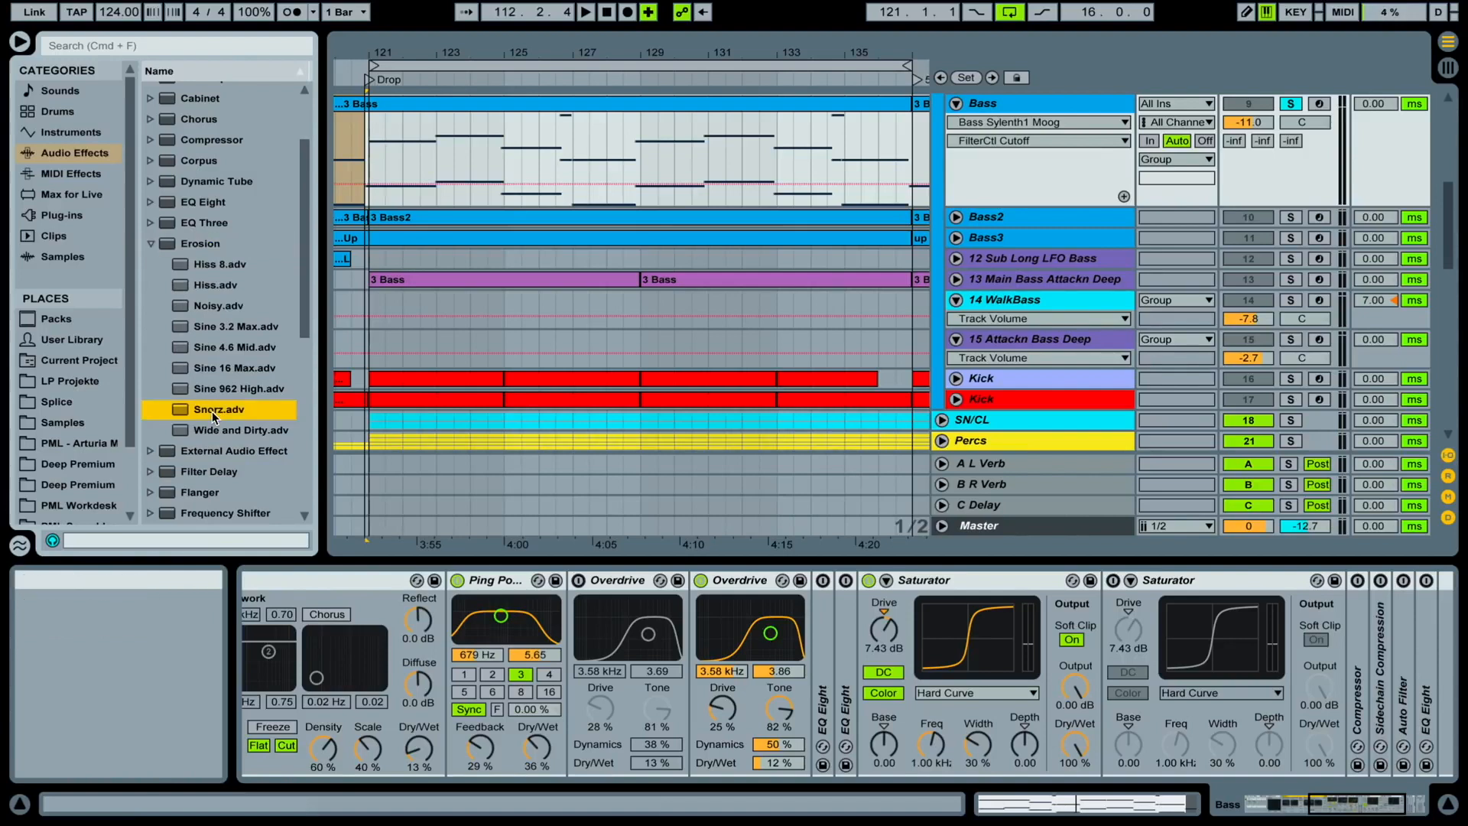
{"action": "left_click", "coordinate": [224, 433]}
{"action": "left_click_drag", "start_coordinate": [223, 432], "coordinate": [1108, 650]}
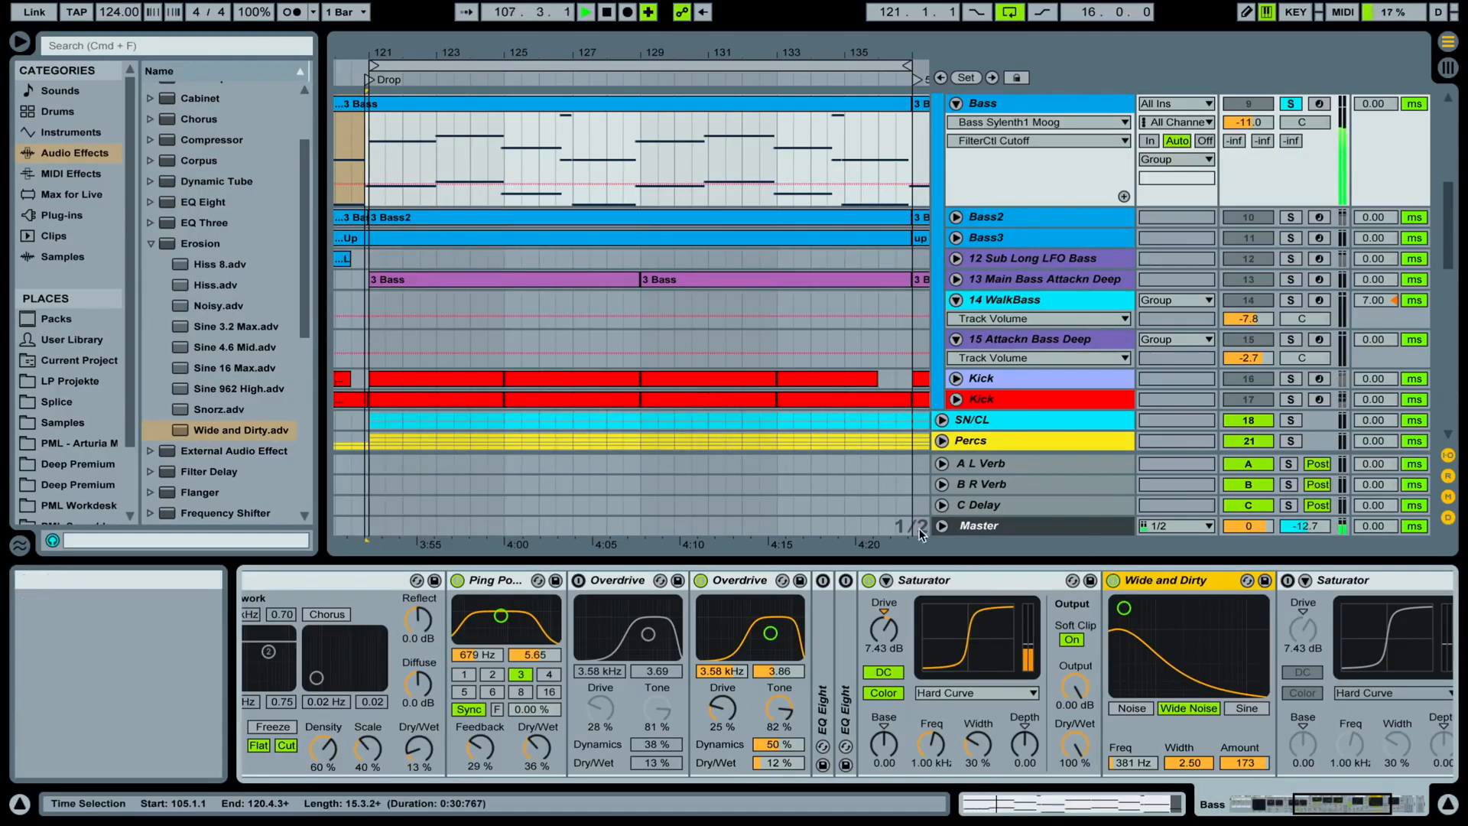
Play the bass from the Drop marker and set the rack's FilterCtl Cutoff macro to 47
{"action": "key", "text": "space"}
{"action": "left_click", "coordinate": [367, 79]}
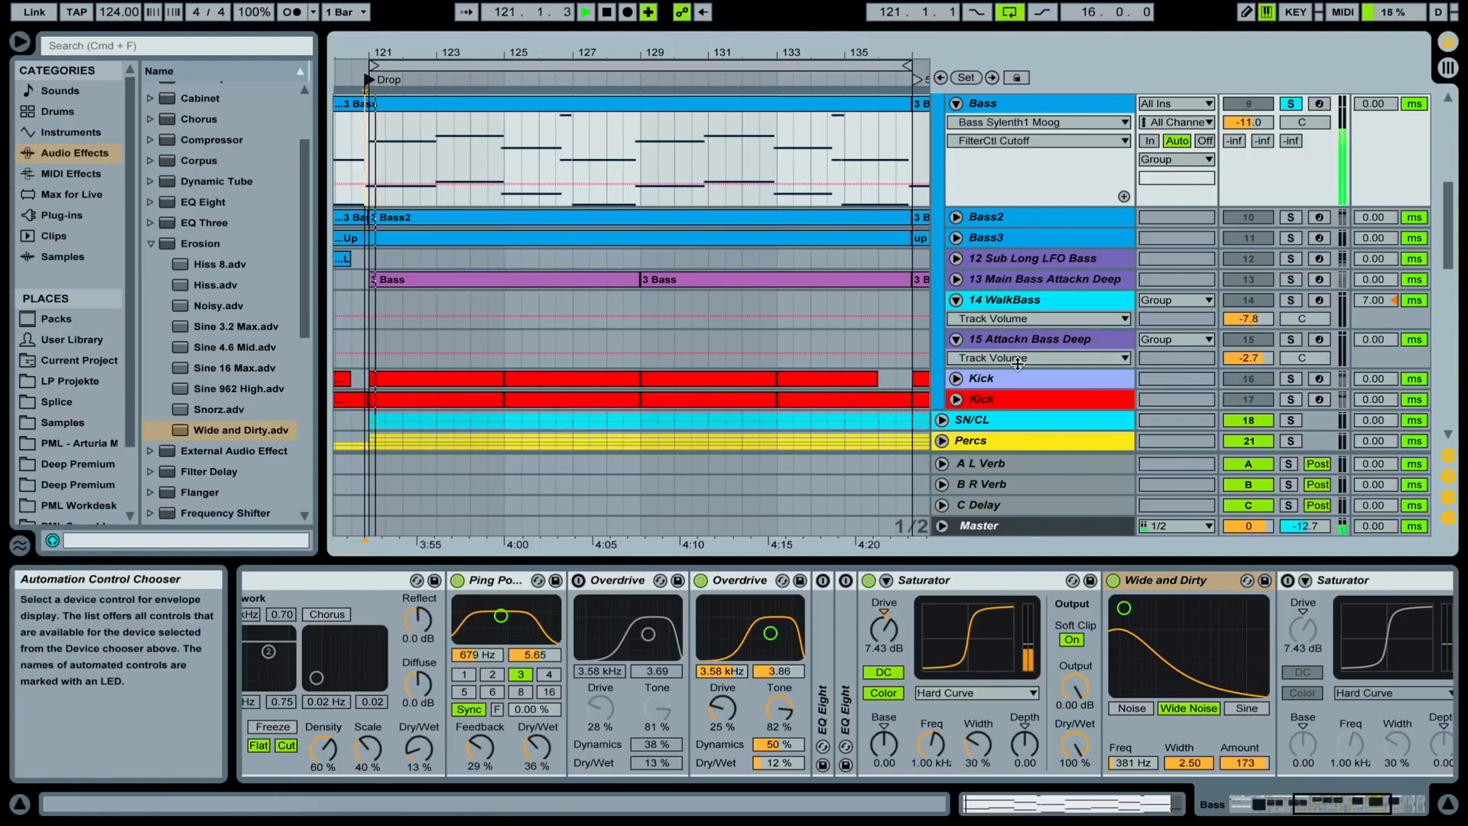
{"action": "scroll", "coordinate": [859, 648], "scroll_direction": "left", "scroll_amount": 10}
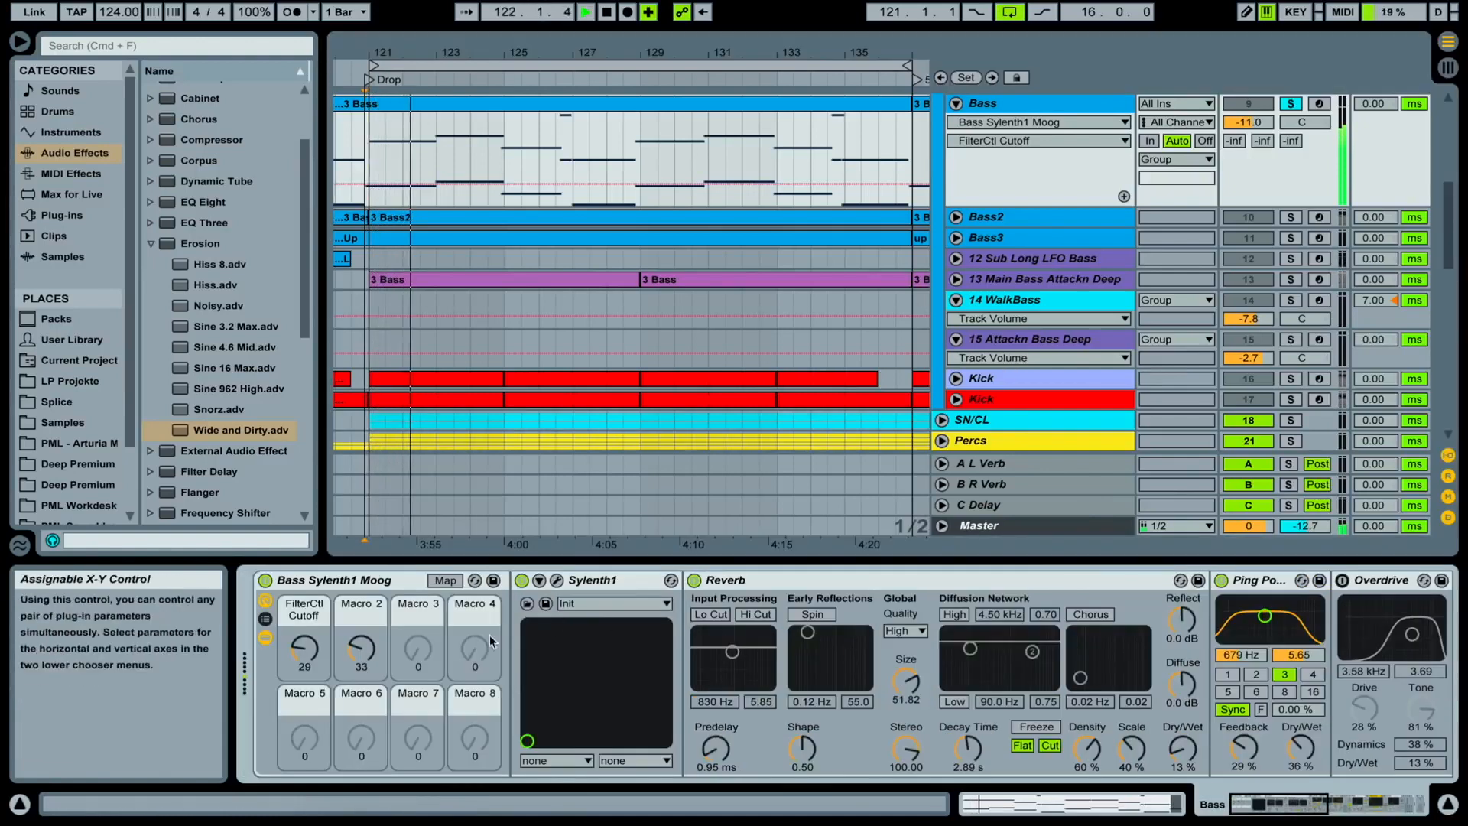
{"action": "left_click_drag", "start_coordinate": [312, 654], "coordinate": [312, 633]}
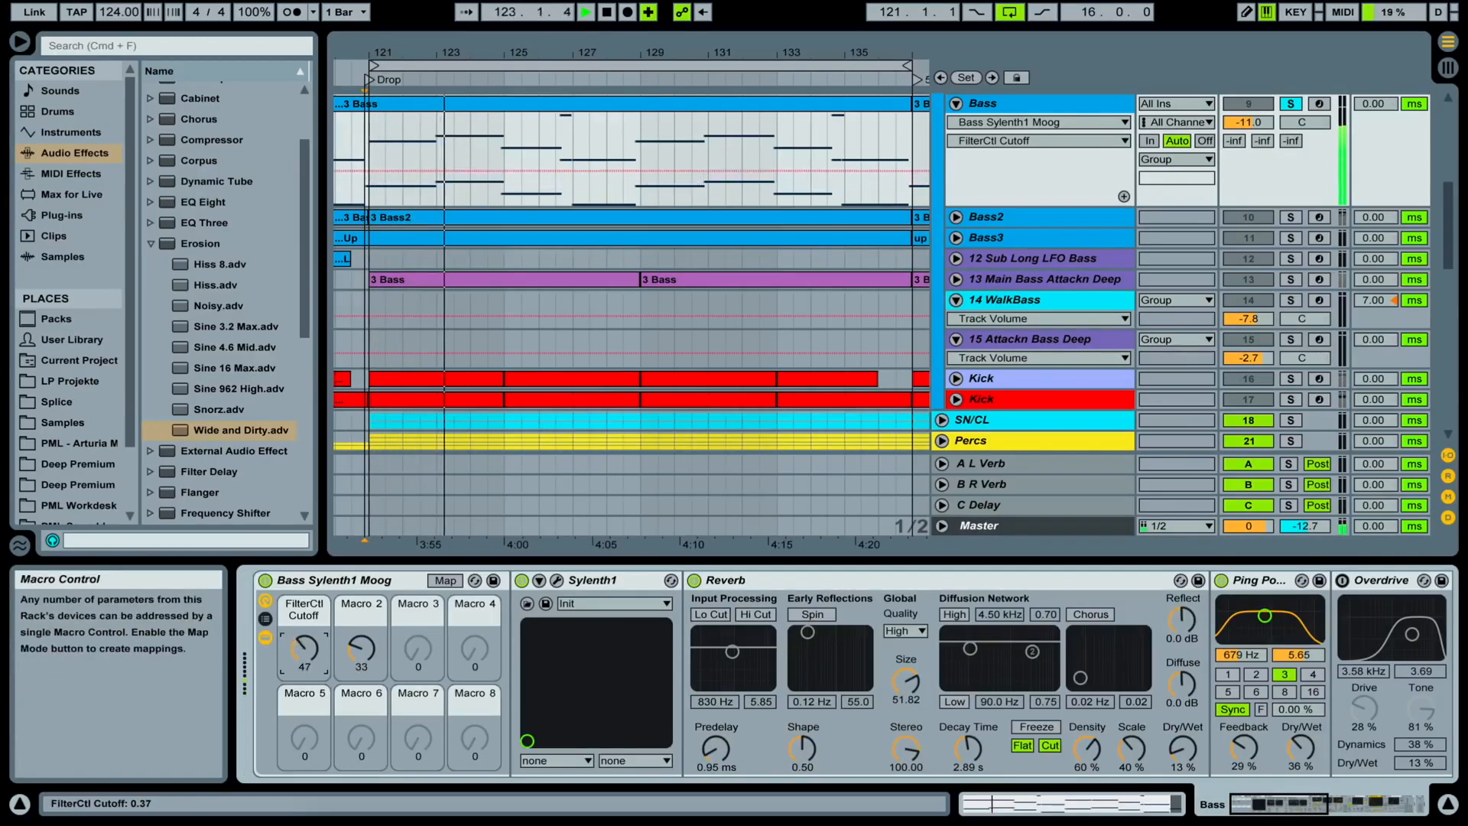
Set the Wide and Dirty Erosion's Freq to 4.89 kHz and Amount to 5.38, and bypass the device
{"action": "scroll", "coordinate": [728, 671], "scroll_direction": "right", "scroll_amount": 10}
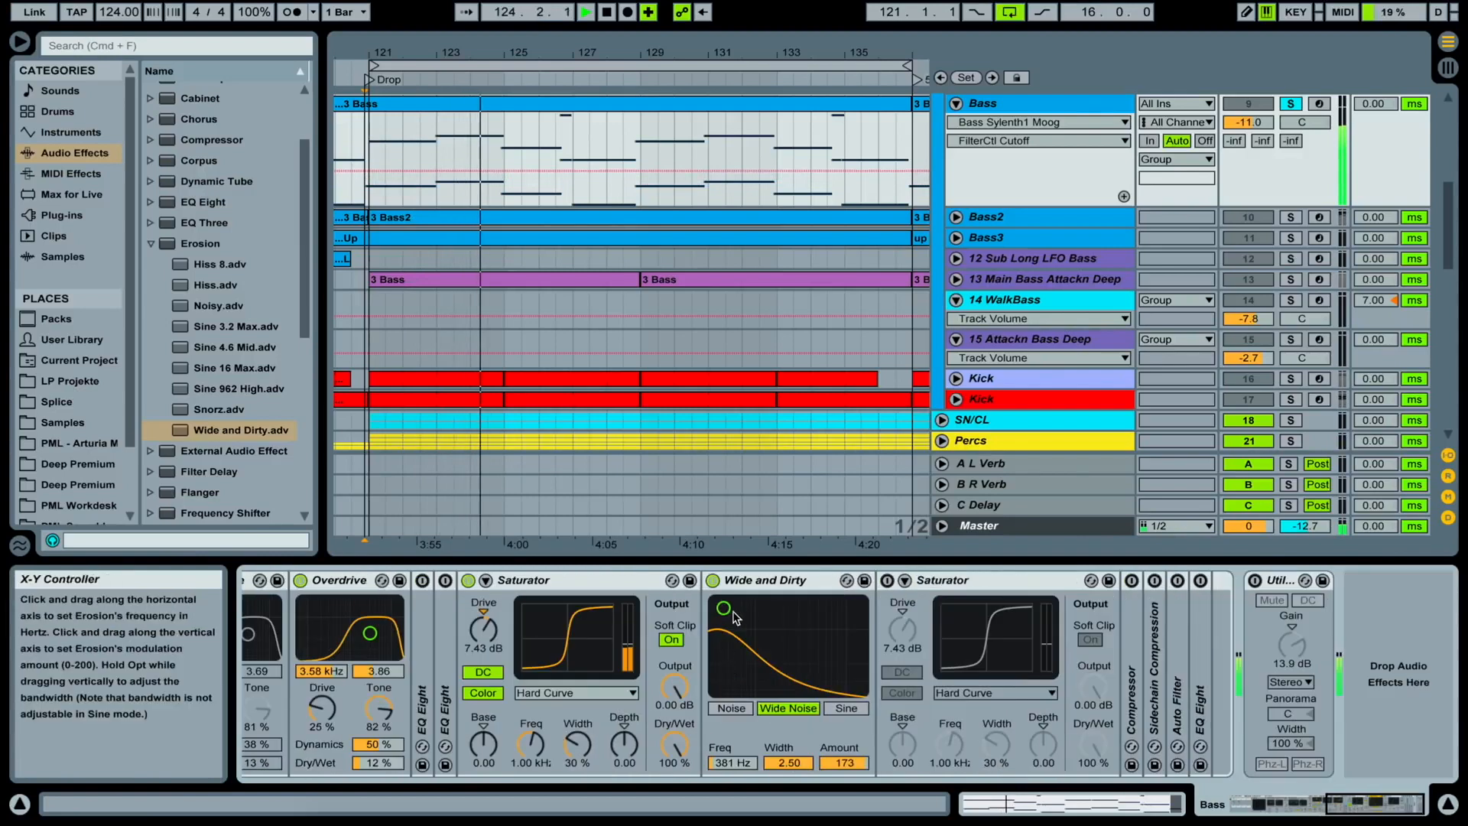
{"action": "left_click_drag", "start_coordinate": [726, 612], "coordinate": [815, 663]}
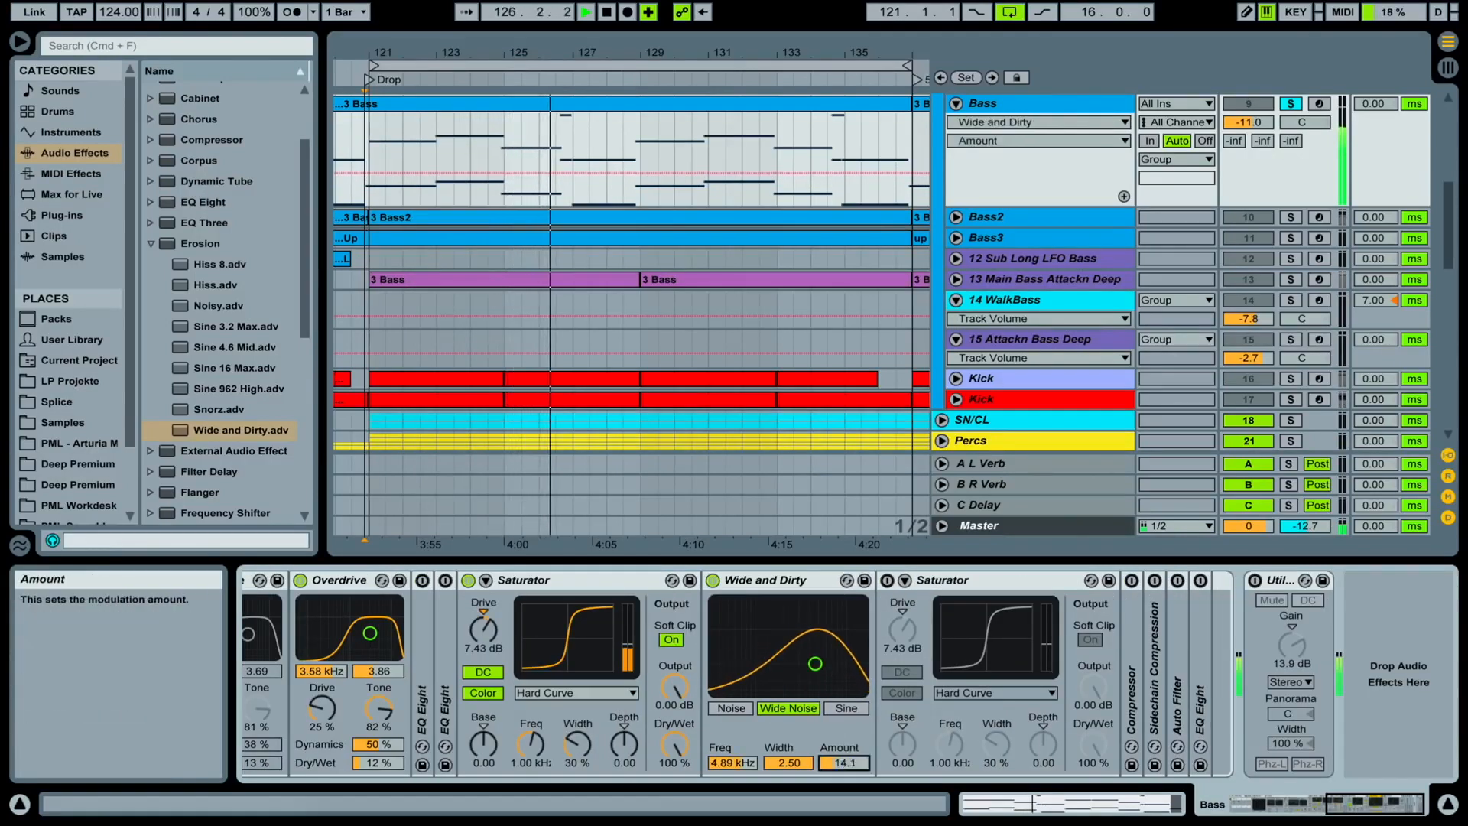
{"action": "left_click_drag", "start_coordinate": [844, 763], "coordinate": [844, 779]}
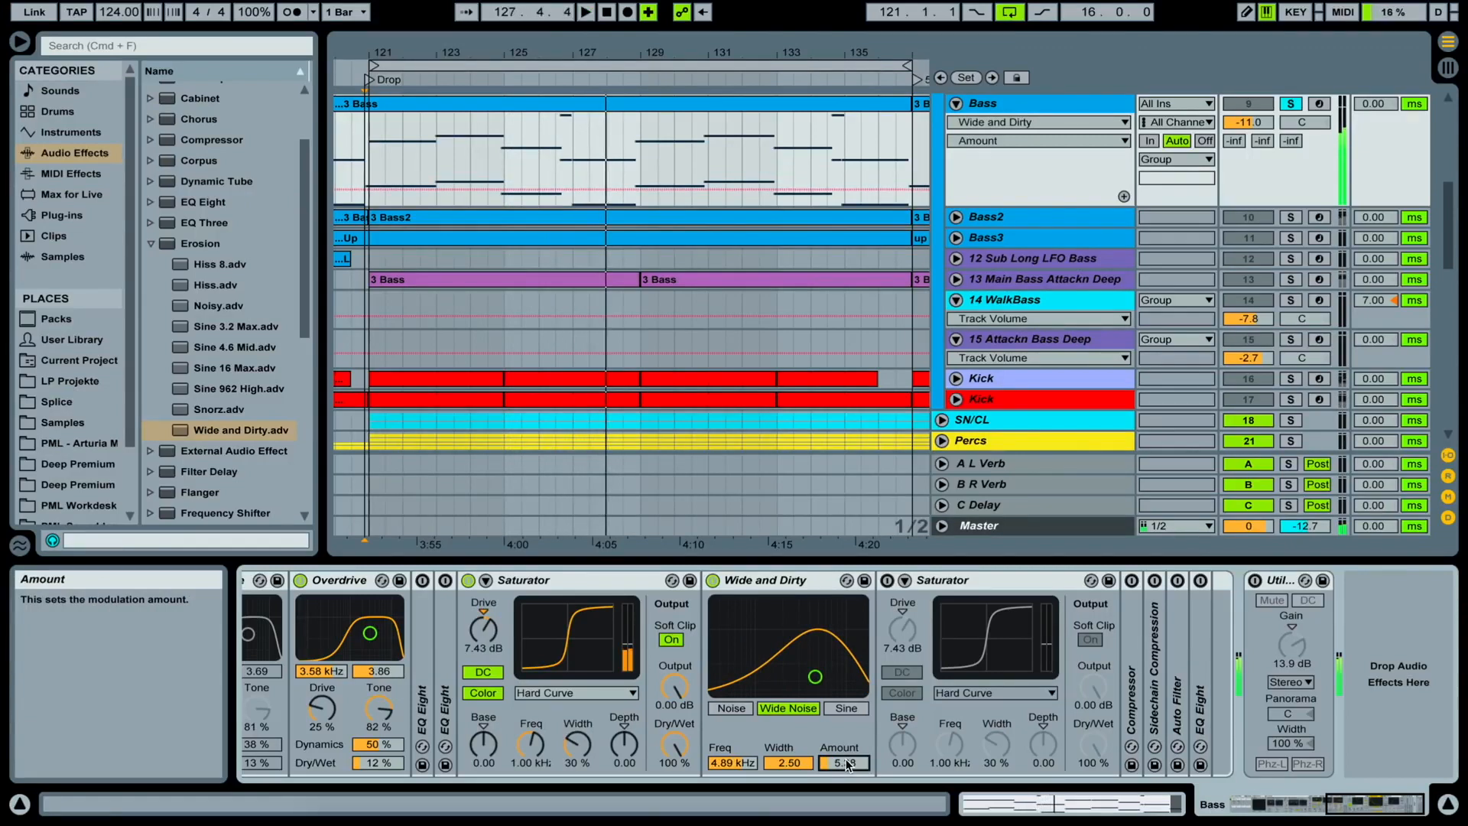
{"action": "left_click", "coordinate": [711, 581]}
Unfold the first EQ Eight after the Overdrives and activate it
{"action": "scroll", "coordinate": [792, 640], "scroll_direction": "left", "scroll_amount": 3}
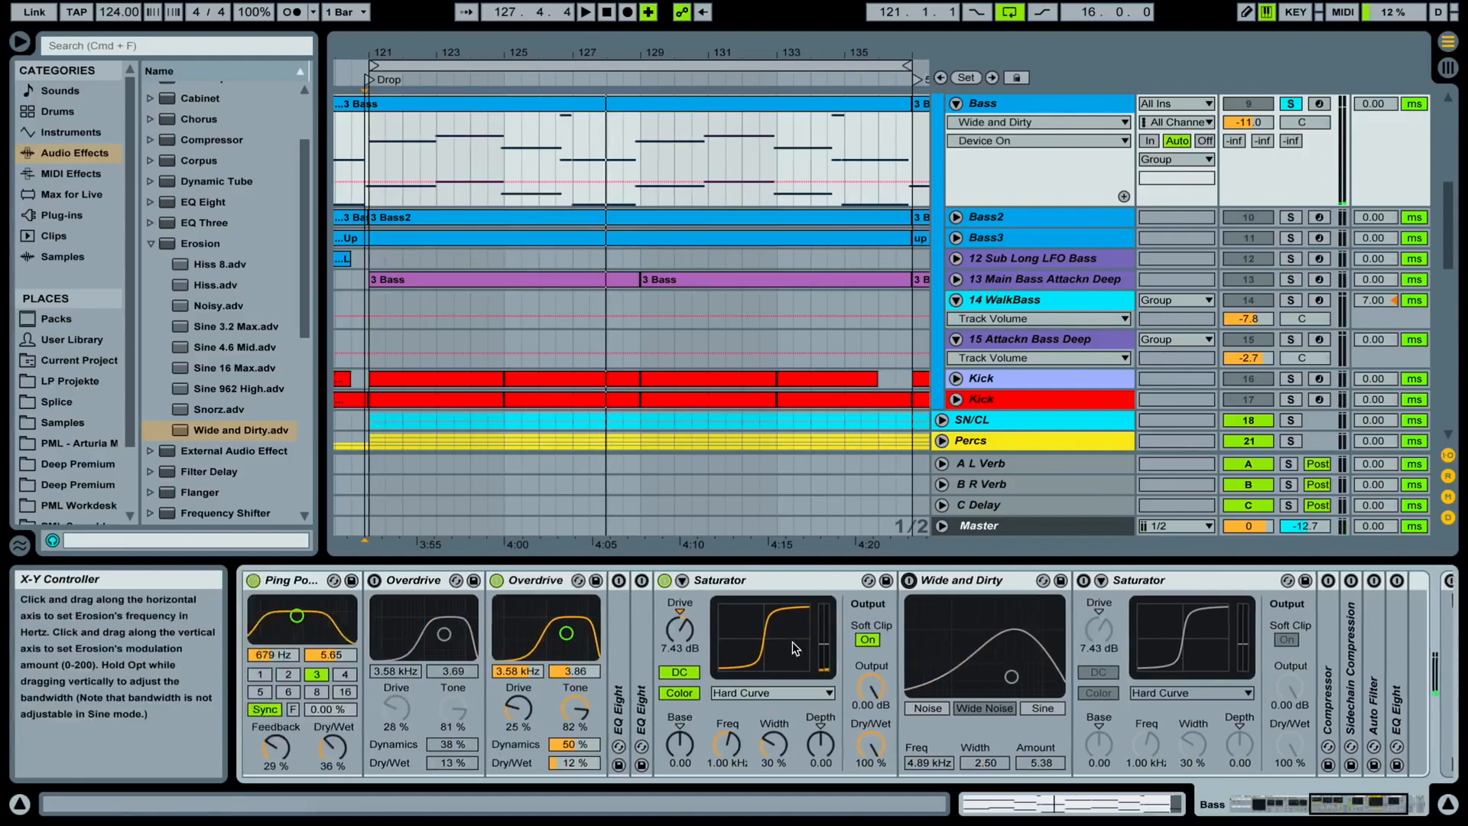
{"action": "double_click", "coordinate": [616, 646]}
{"action": "left_click", "coordinate": [617, 580]}
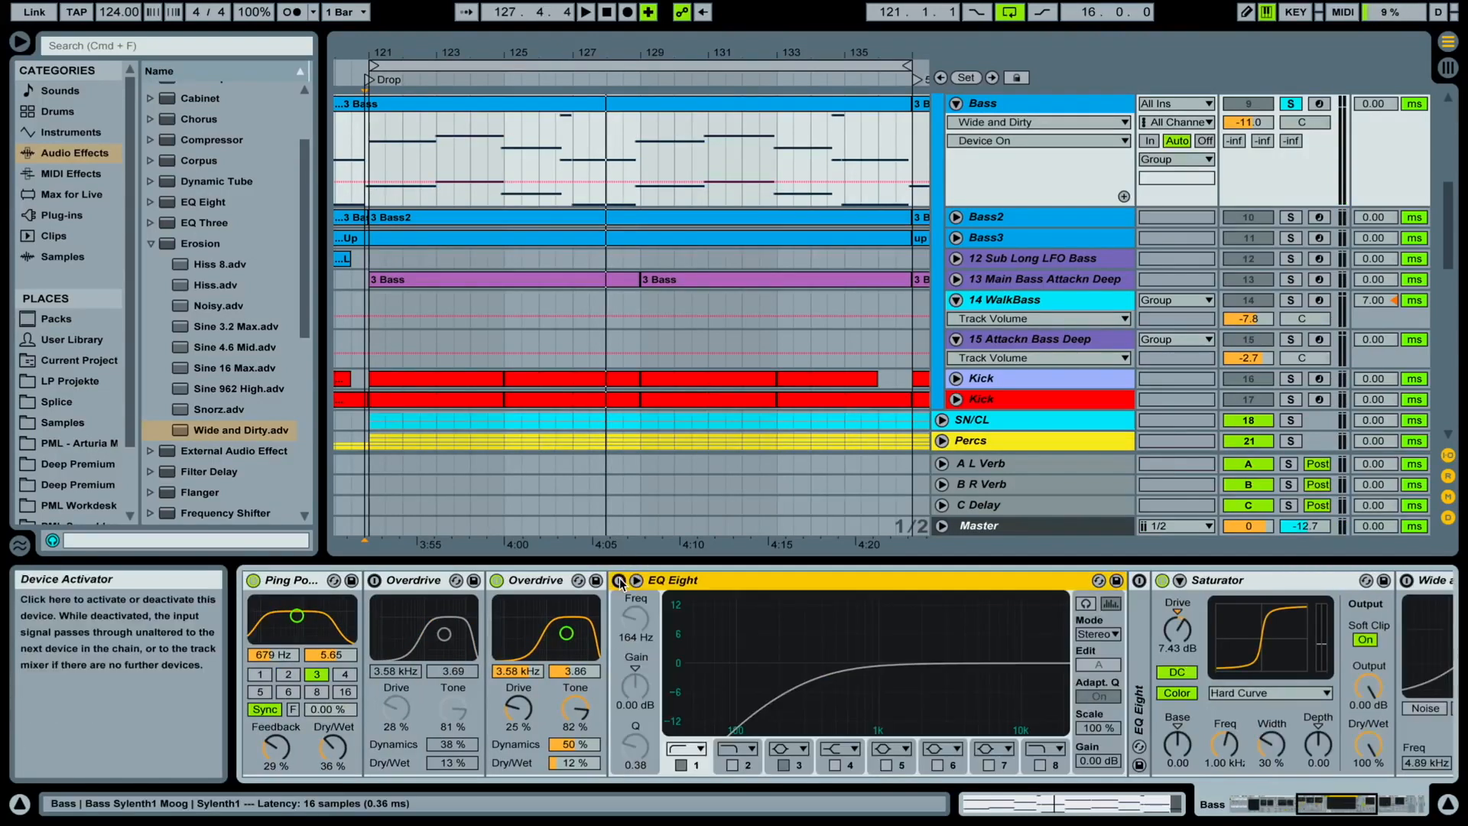
Unsolo Bass track 9, mute Bass track 8, and play the rebuilt bass in the full mix
{"action": "scroll", "coordinate": [673, 281], "scroll_direction": "up", "scroll_amount": 5}
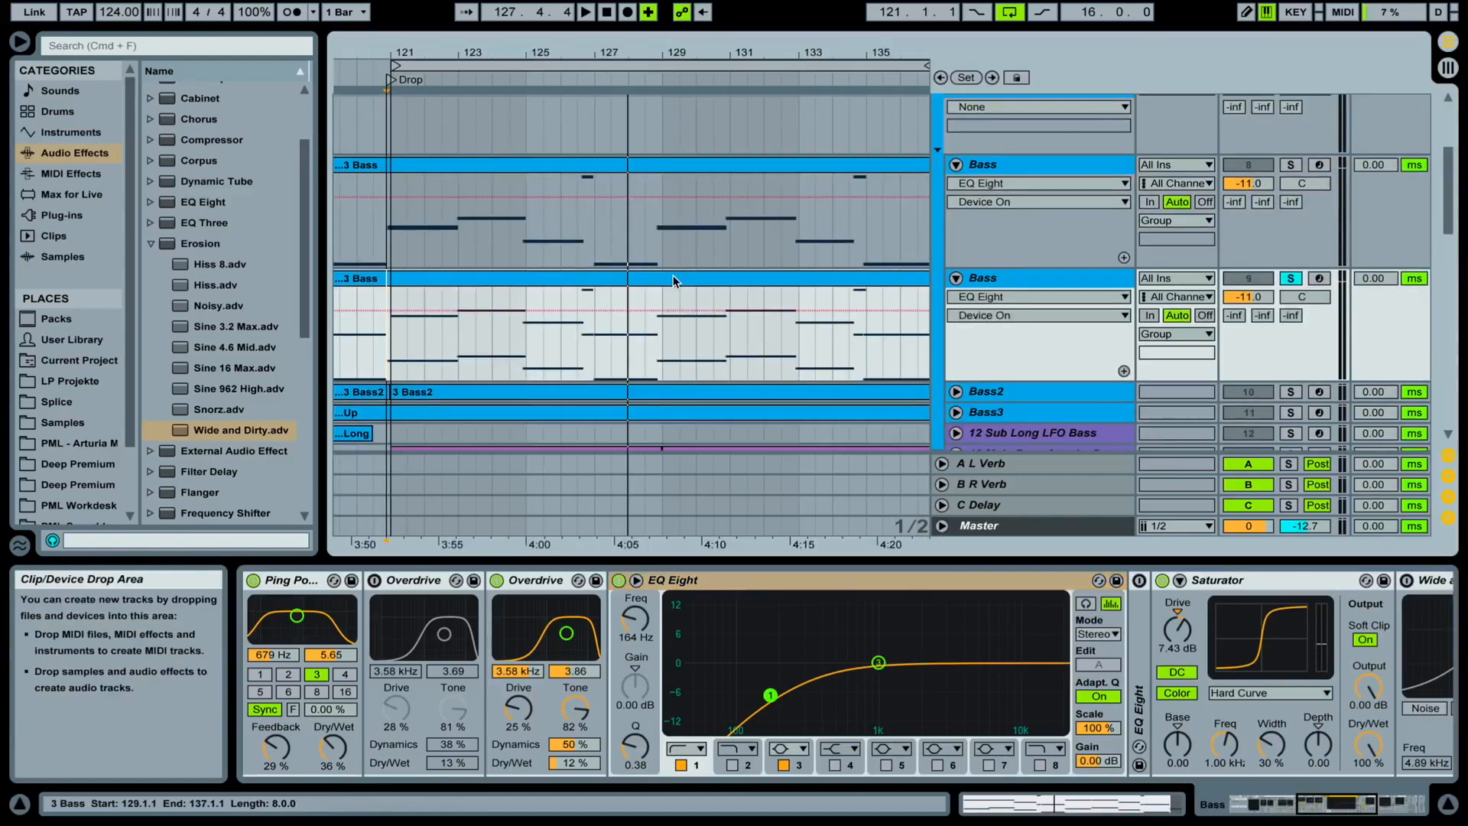
{"action": "left_click", "coordinate": [1290, 278]}
{"action": "key", "text": "space"}
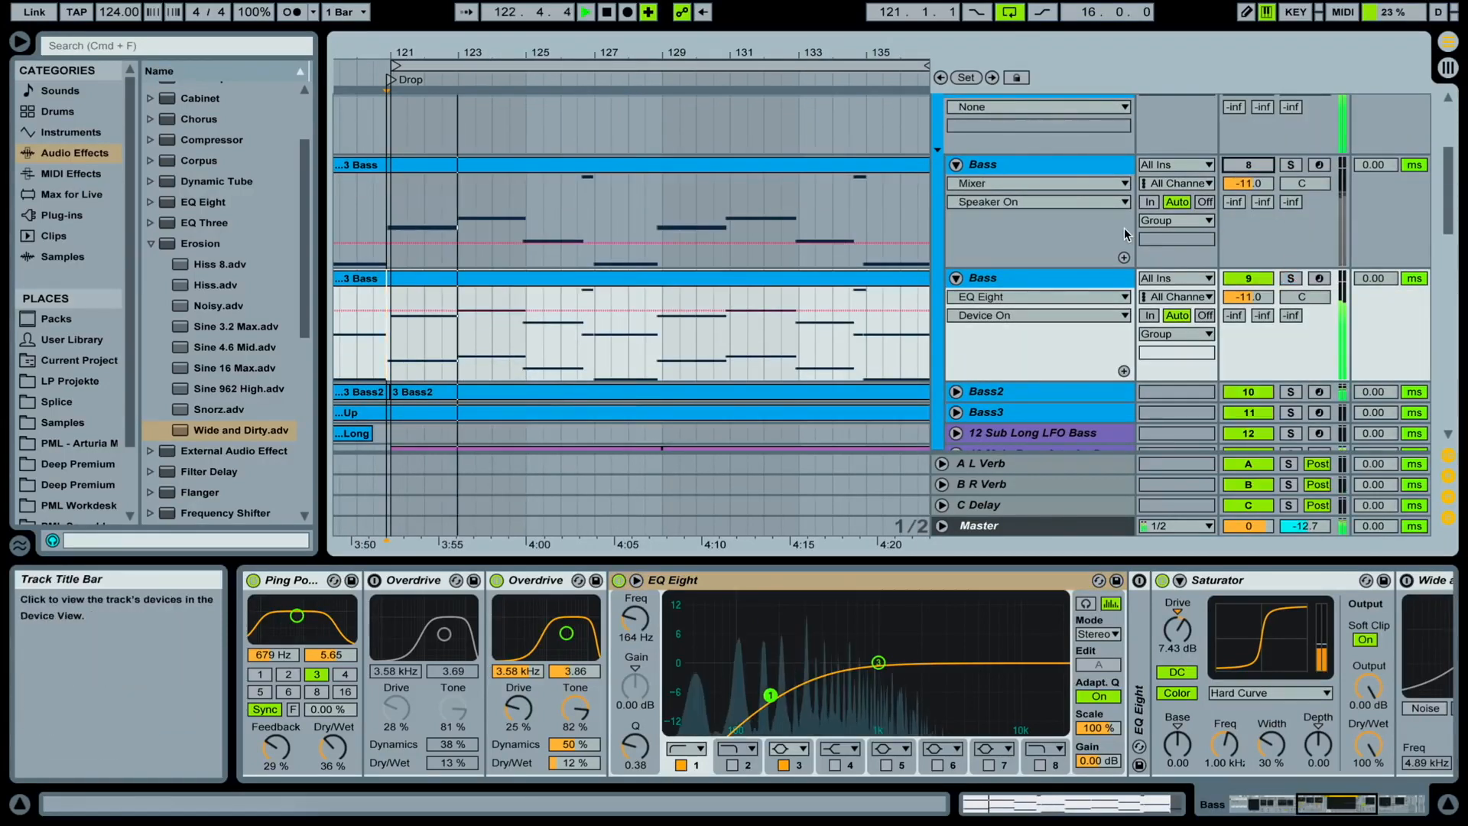
Stop playback and deactivate the selected upper layered notes in Bass track 9's clip
{"action": "double_click", "coordinate": [884, 274]}
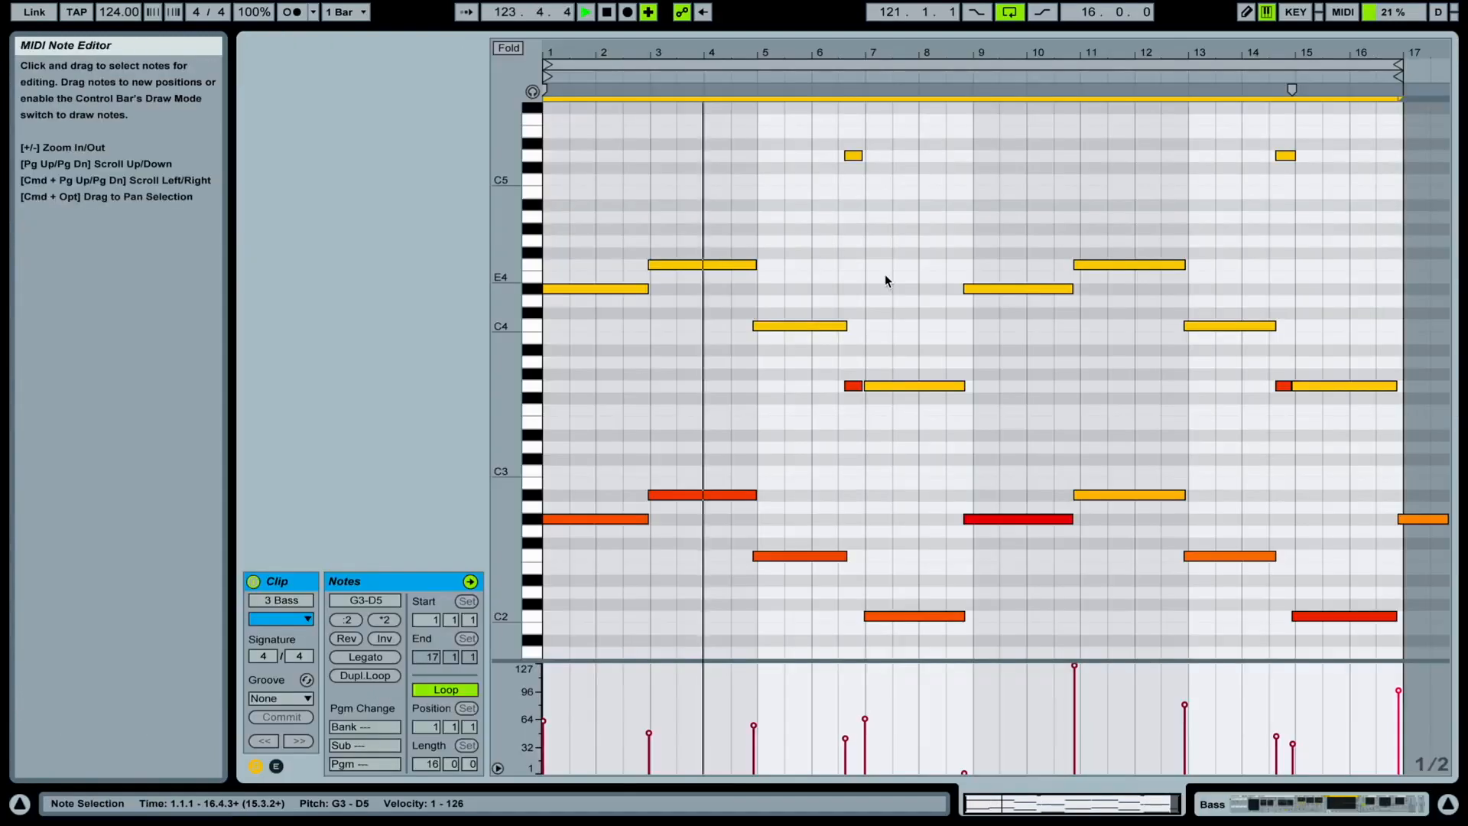
{"action": "key", "text": "space"}
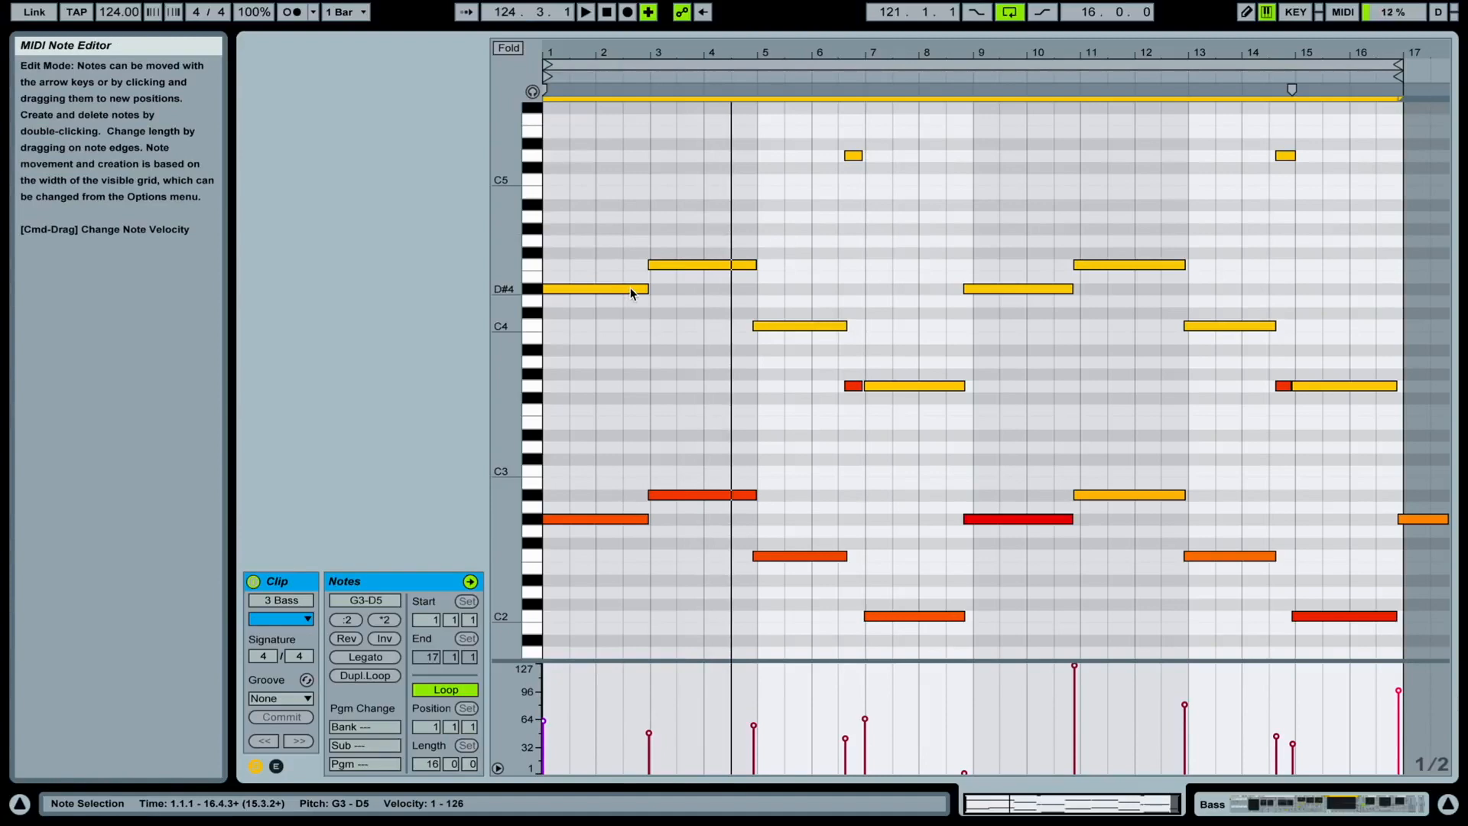
{"action": "key", "text": "0"}
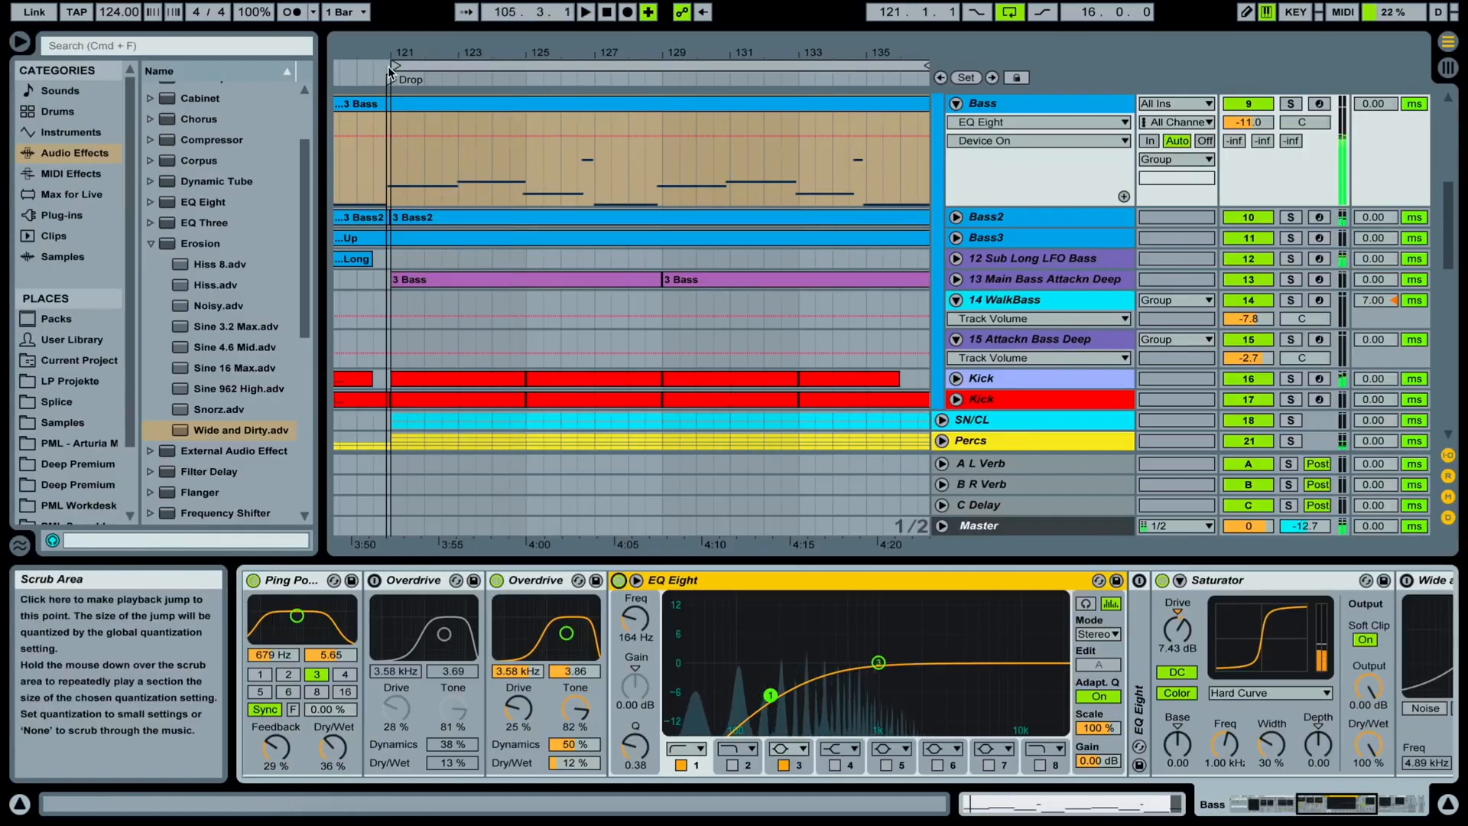
Play the rebuilt bass from the Drop marker and show track 9's FilterCtl Cutoff automation lane
{"action": "left_click", "coordinate": [388, 67]}
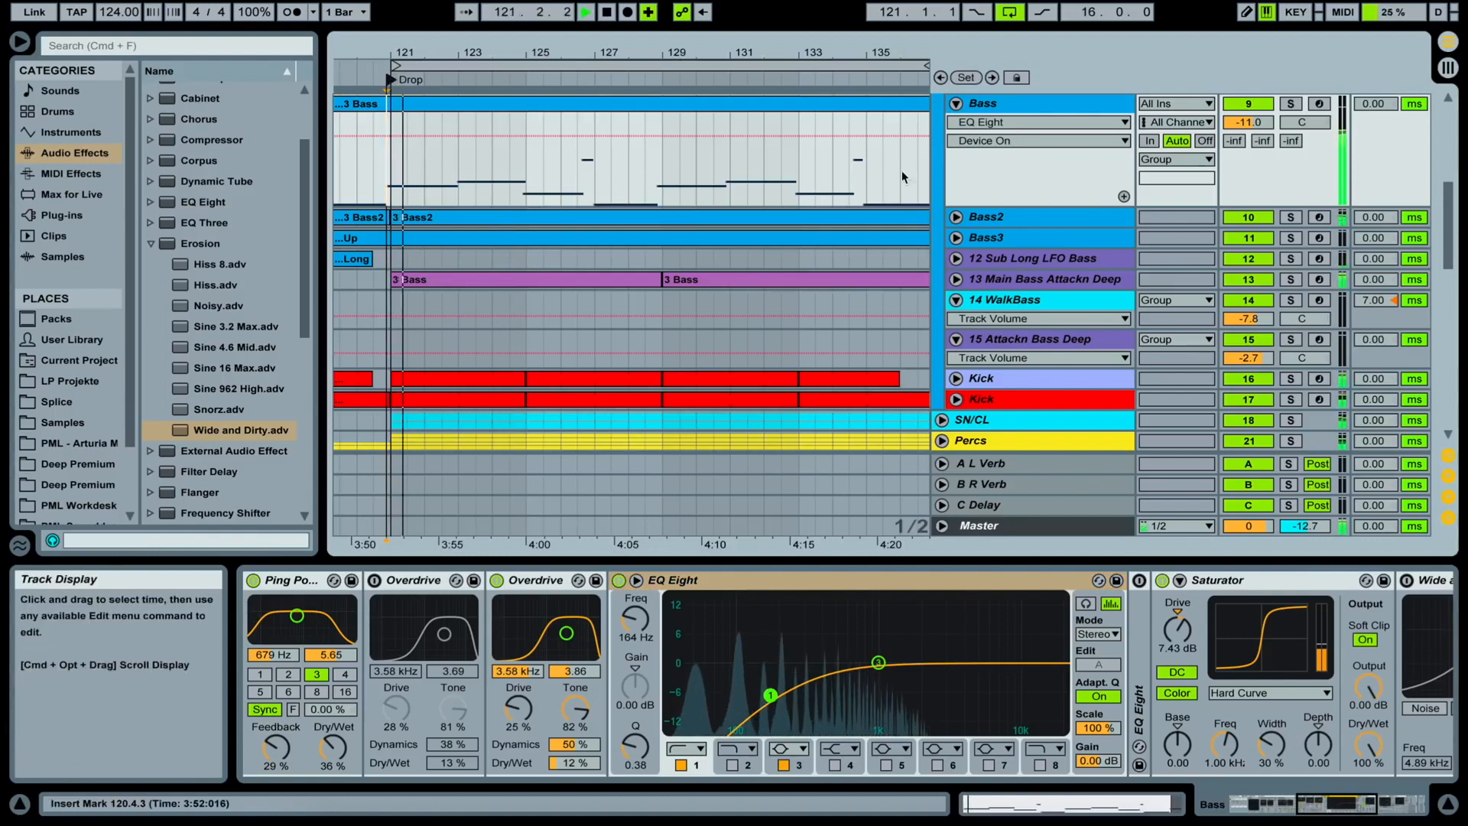
{"action": "scroll", "coordinate": [902, 196], "scroll_direction": "up", "scroll_amount": 4}
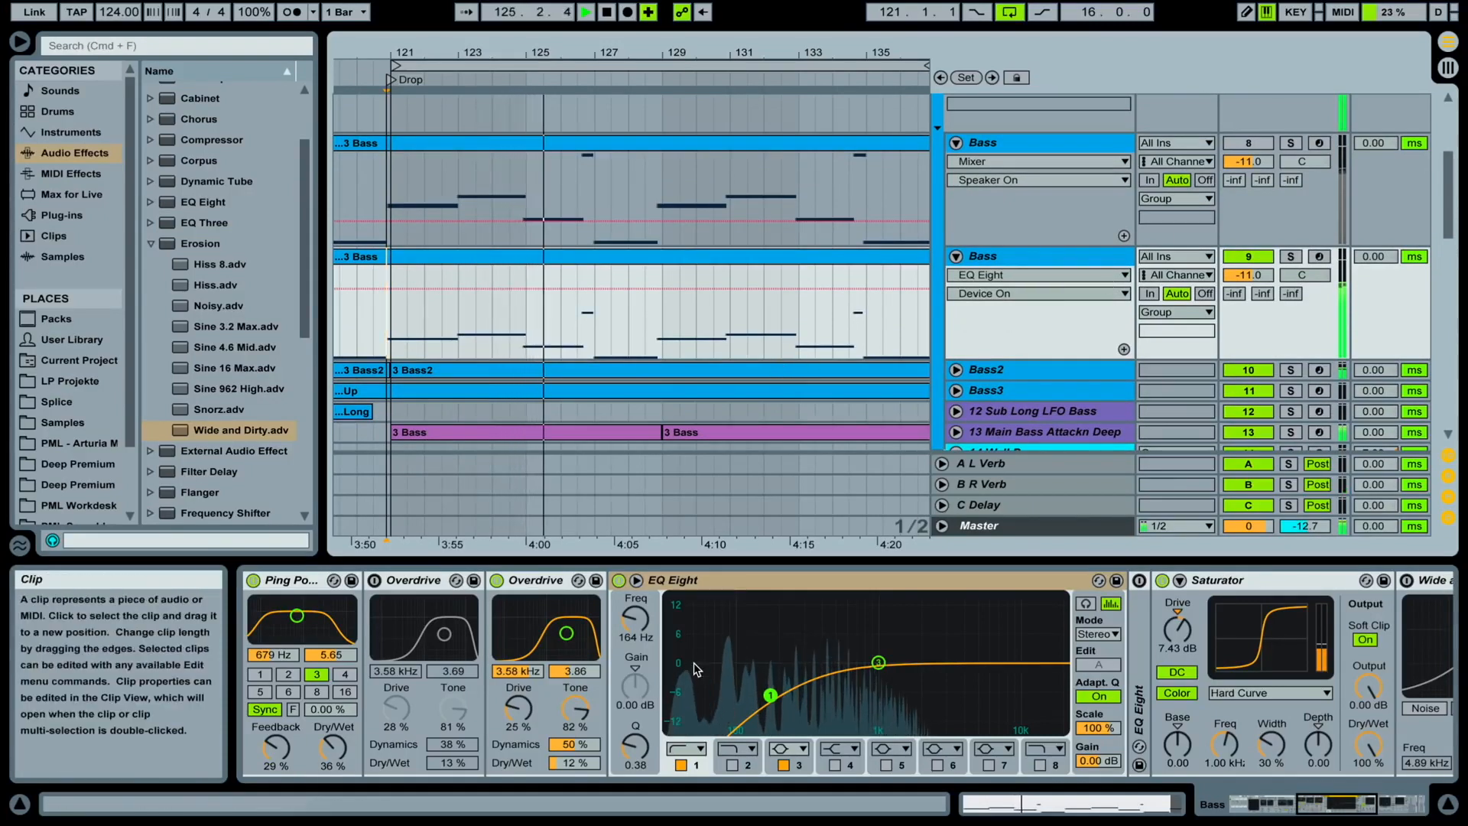
{"action": "scroll", "coordinate": [694, 670], "scroll_direction": "left", "scroll_amount": 10}
{"action": "mouse_move", "coordinate": [304, 648]}
{"action": "left_mouse_down"}
{"action": "mouse_move", "coordinate": [305, 670]}
{"action": "mouse_move", "coordinate": [305, 652]}
{"action": "left_mouse_up"}
{"action": "key", "text": "space"}
Switch from Bass track 9 to Bass track 8, play from the Drop marker, and show track 8's FilterCtl Cutoff automation
{"action": "left_click", "coordinate": [1248, 143]}
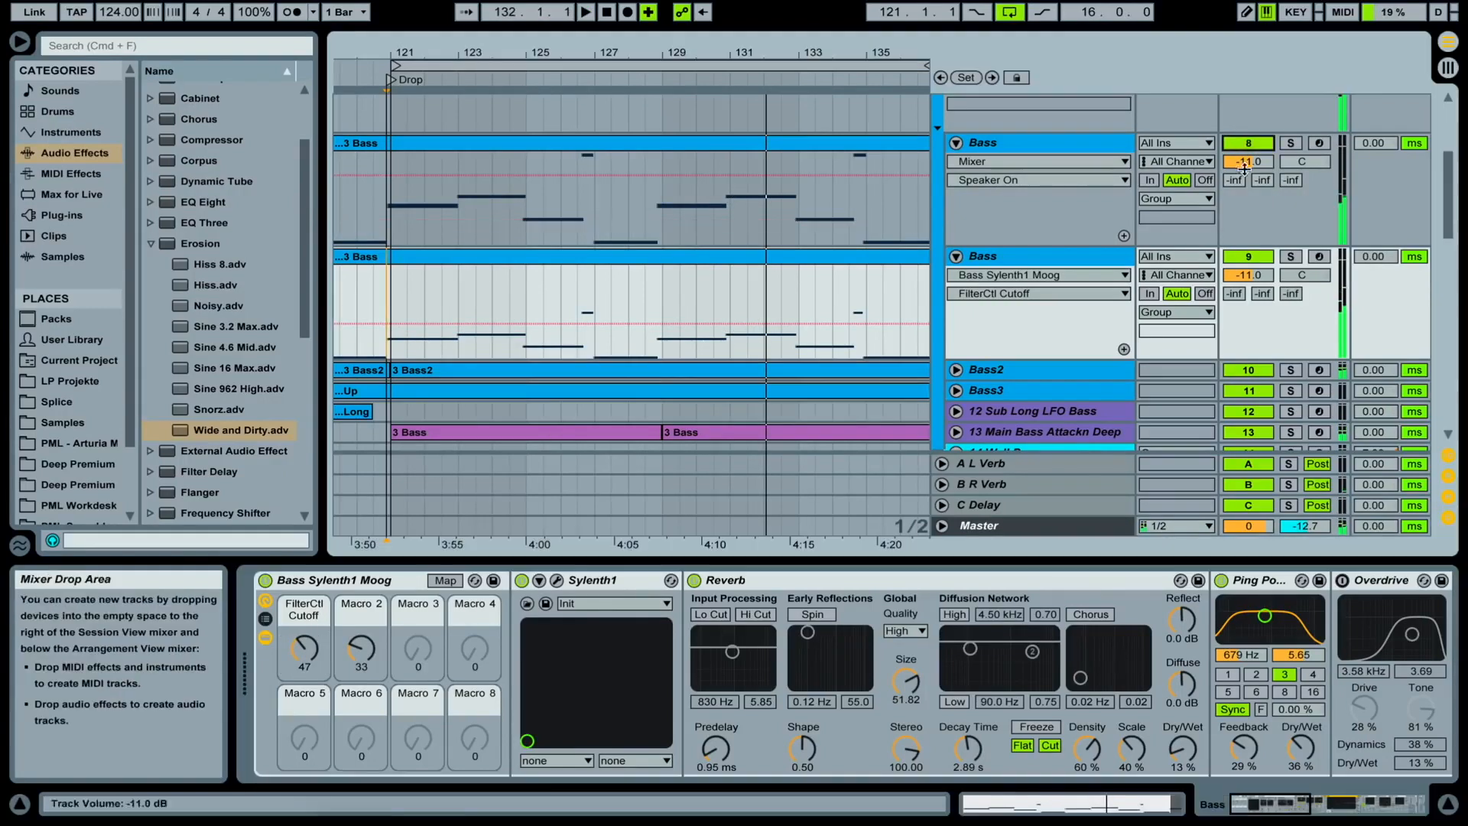
{"action": "left_click", "coordinate": [1250, 256]}
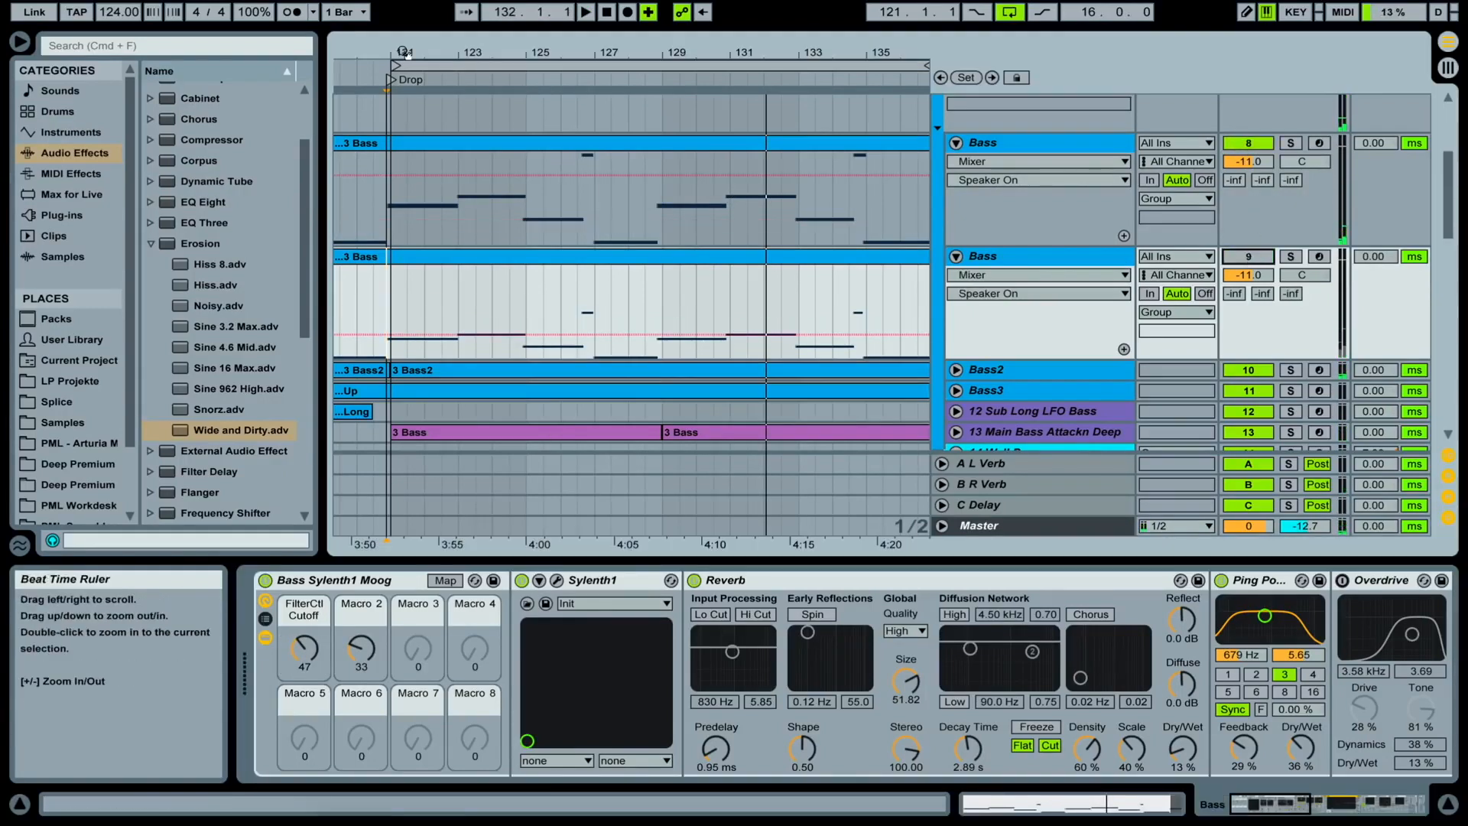
{"action": "left_click", "coordinate": [390, 81]}
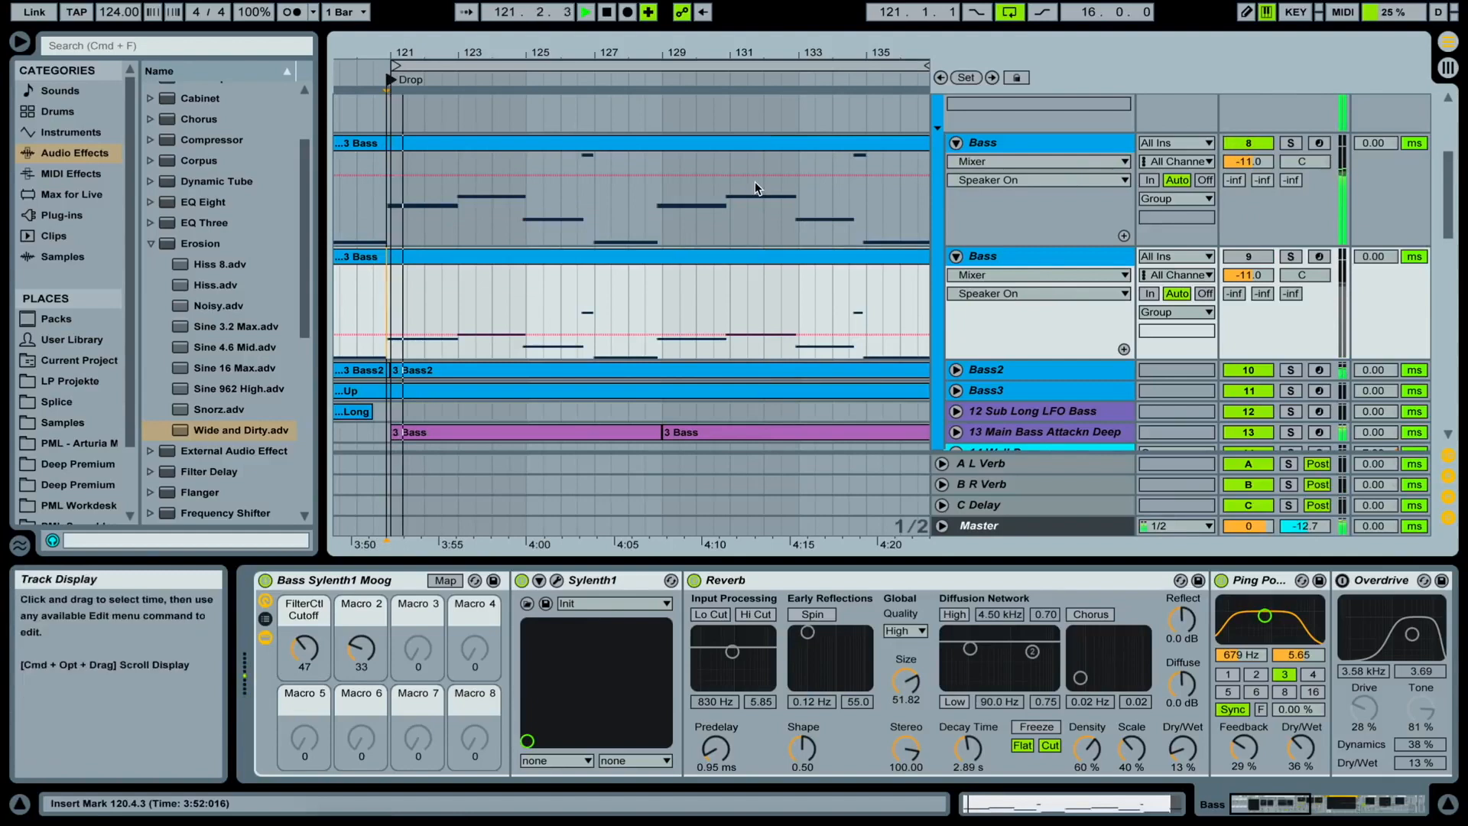
{"action": "left_click", "coordinate": [996, 144]}
{"action": "left_click", "coordinate": [303, 648]}
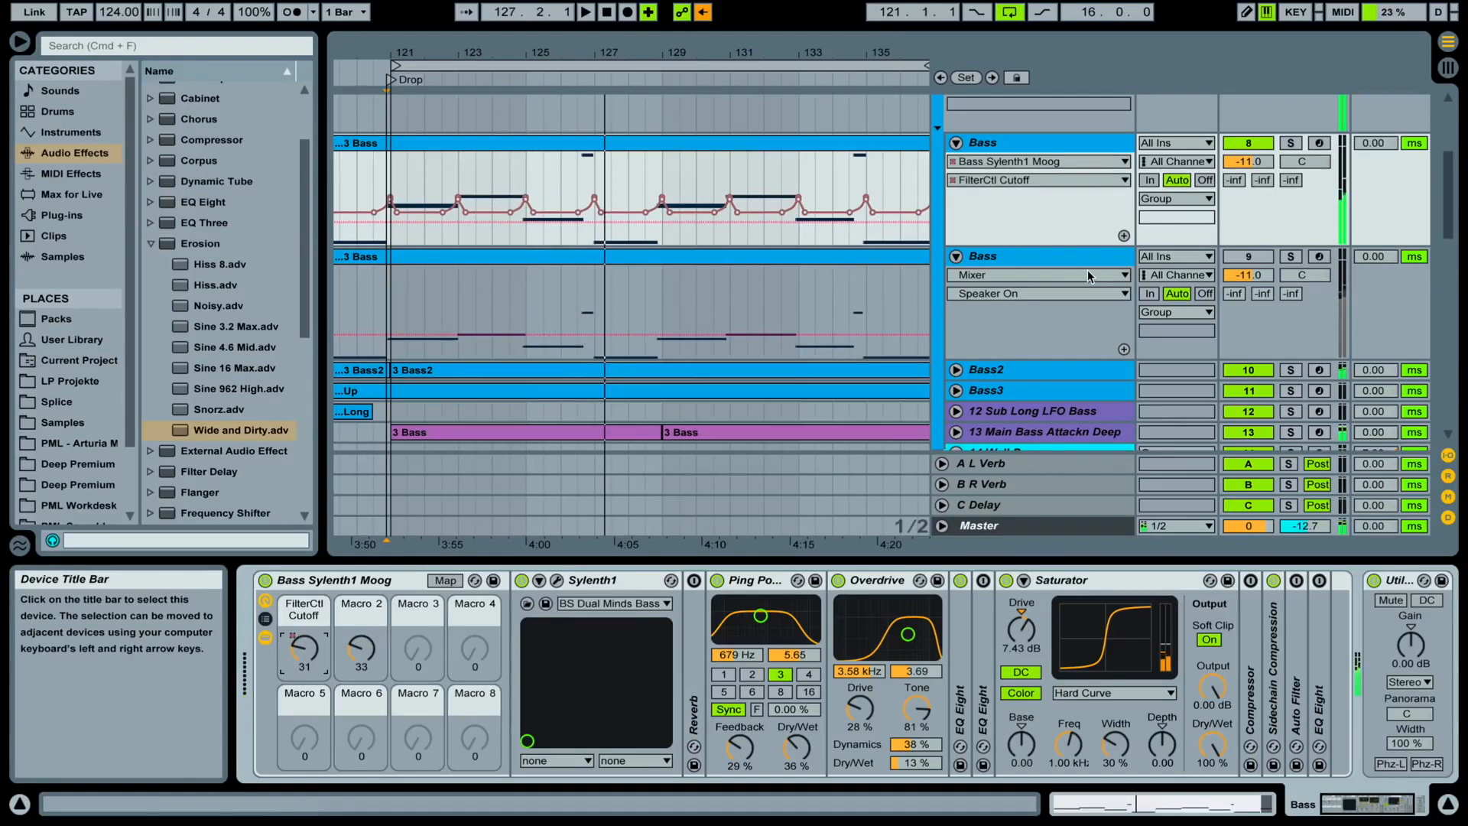
Mute Bass track 8, unmute Bass track 9, and play the mix from the Lead In marker
{"action": "left_click", "coordinate": [1259, 145]}
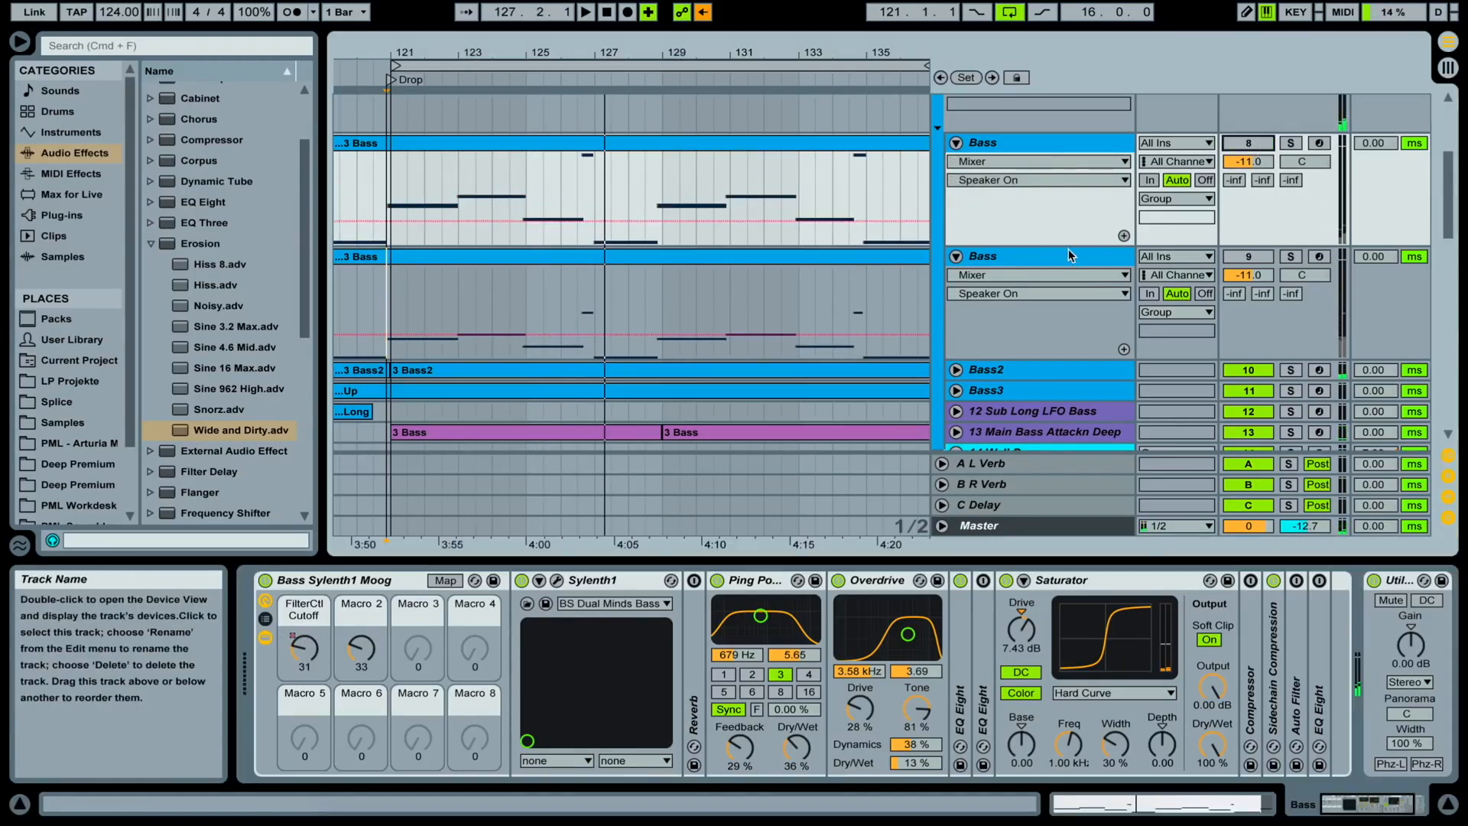
{"action": "left_click", "coordinate": [1259, 257]}
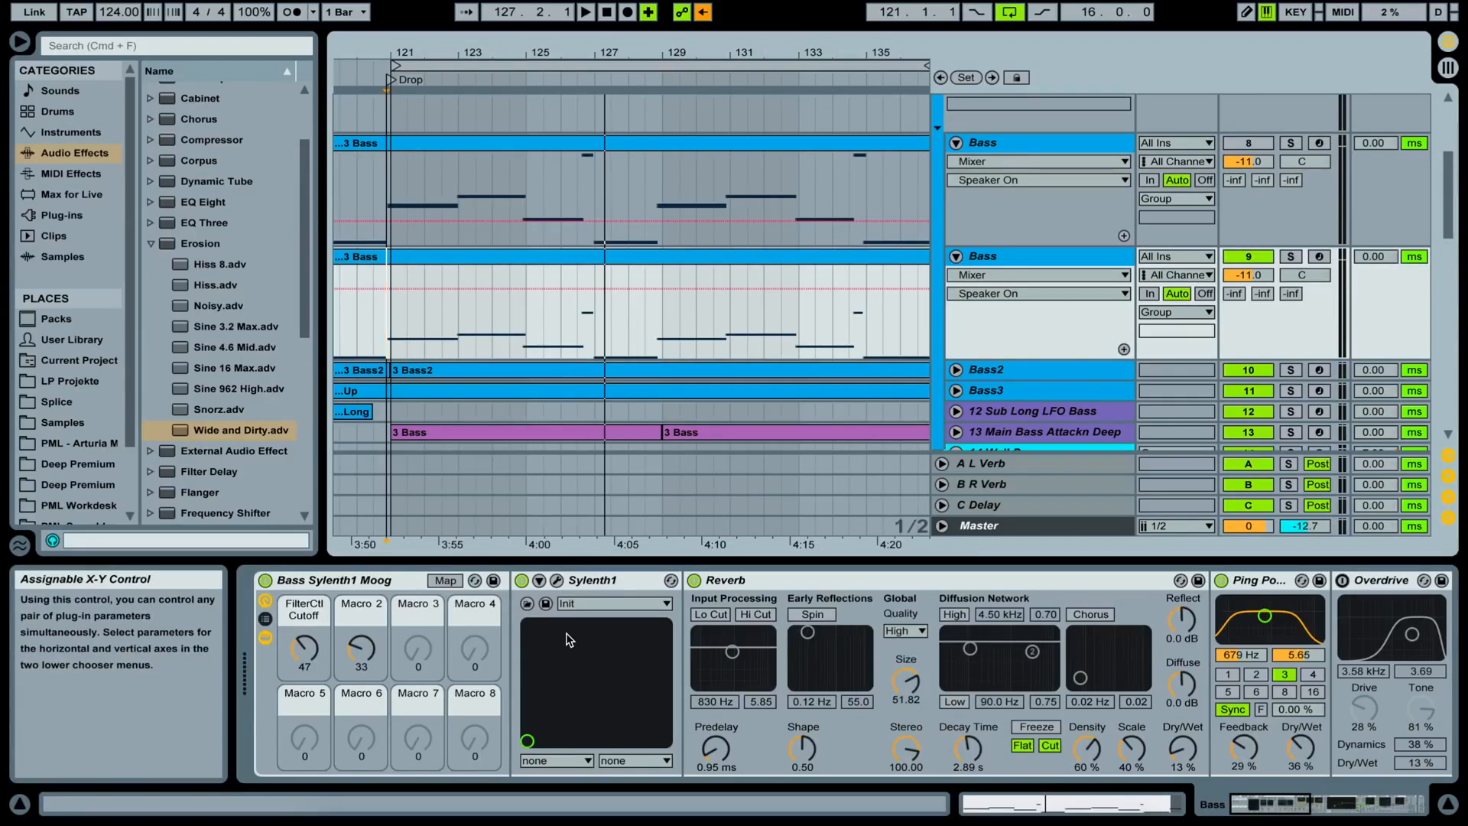
{"action": "left_click", "coordinate": [556, 581]}
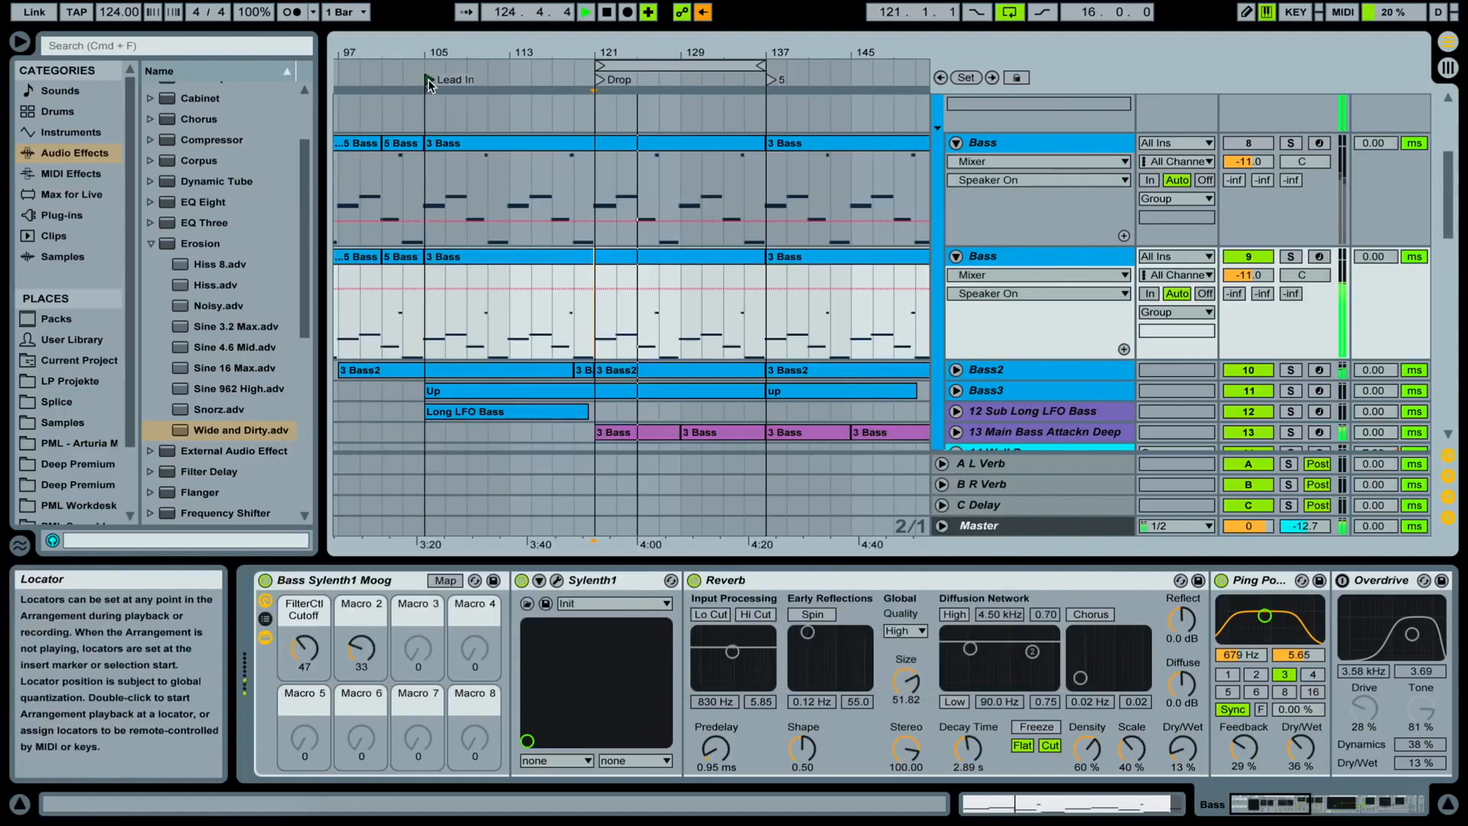
{"action": "double_click", "coordinate": [428, 80]}
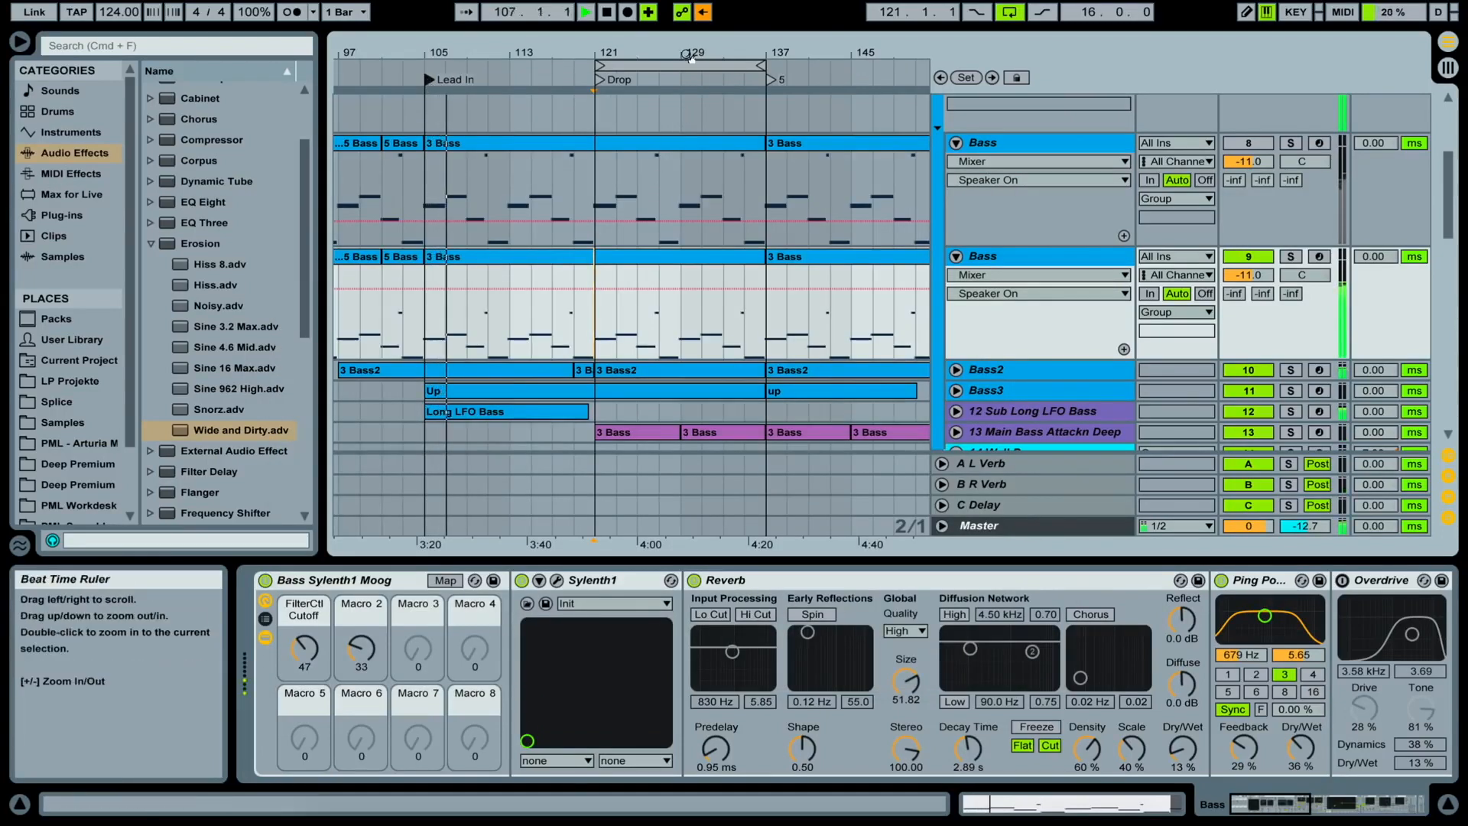
Unmute Bass track 8 and mute Bass track 9 during playback, and hide the device view to show more tracks
{"action": "left_click", "coordinate": [1268, 147]}
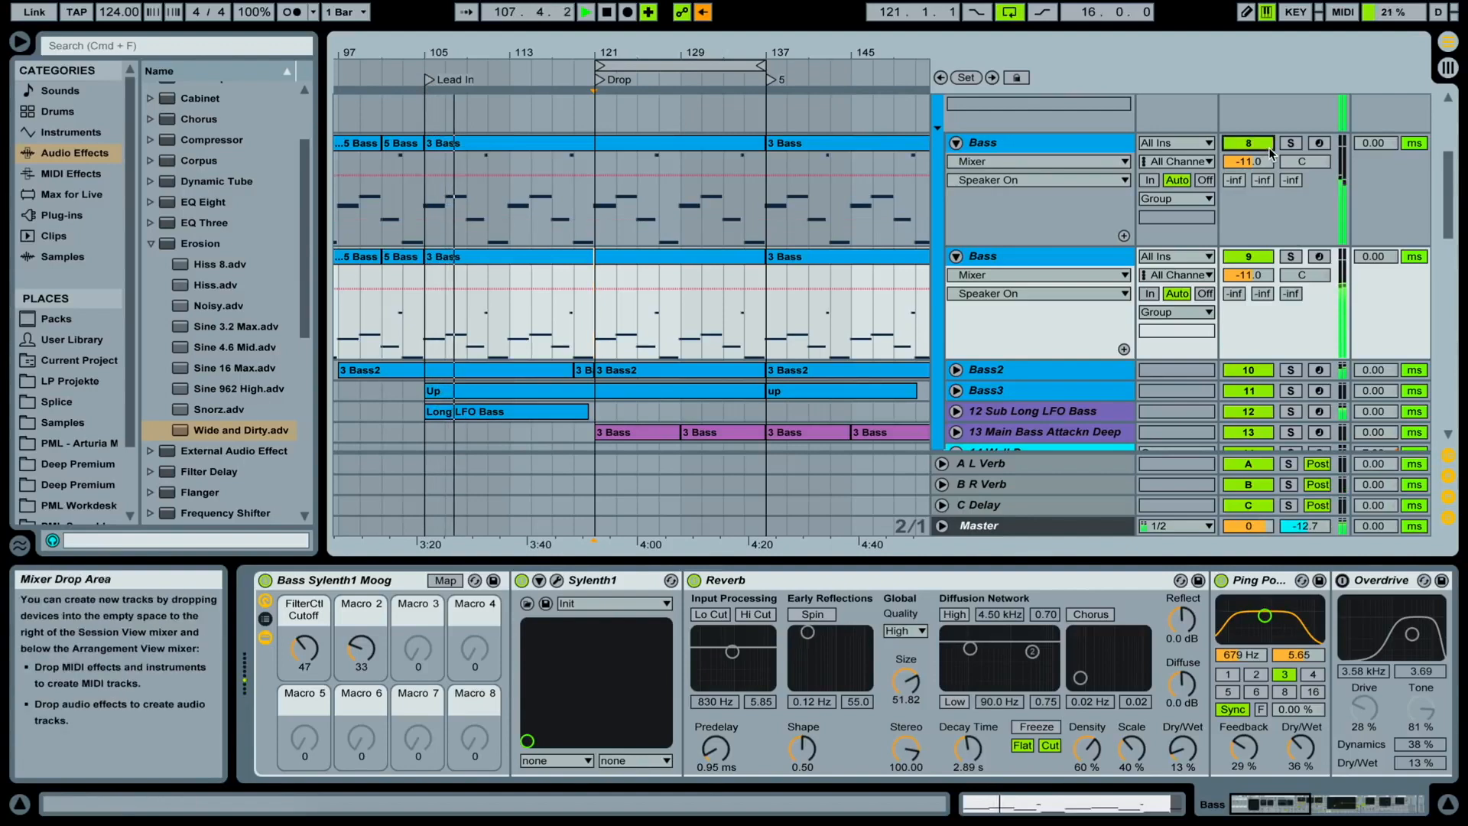
{"action": "left_click", "coordinate": [1248, 256]}
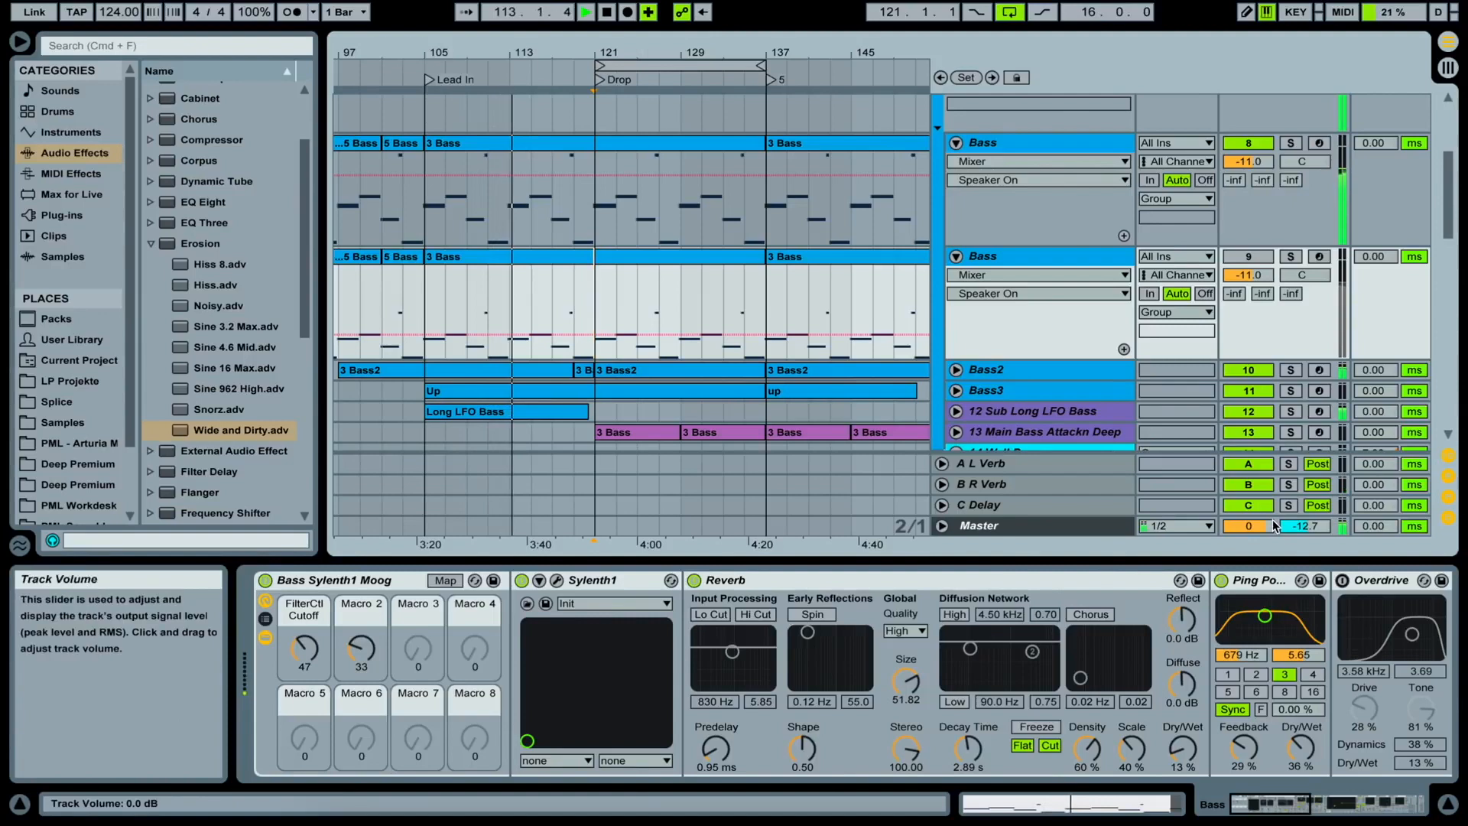
{"action": "left_click", "coordinate": [1447, 803]}
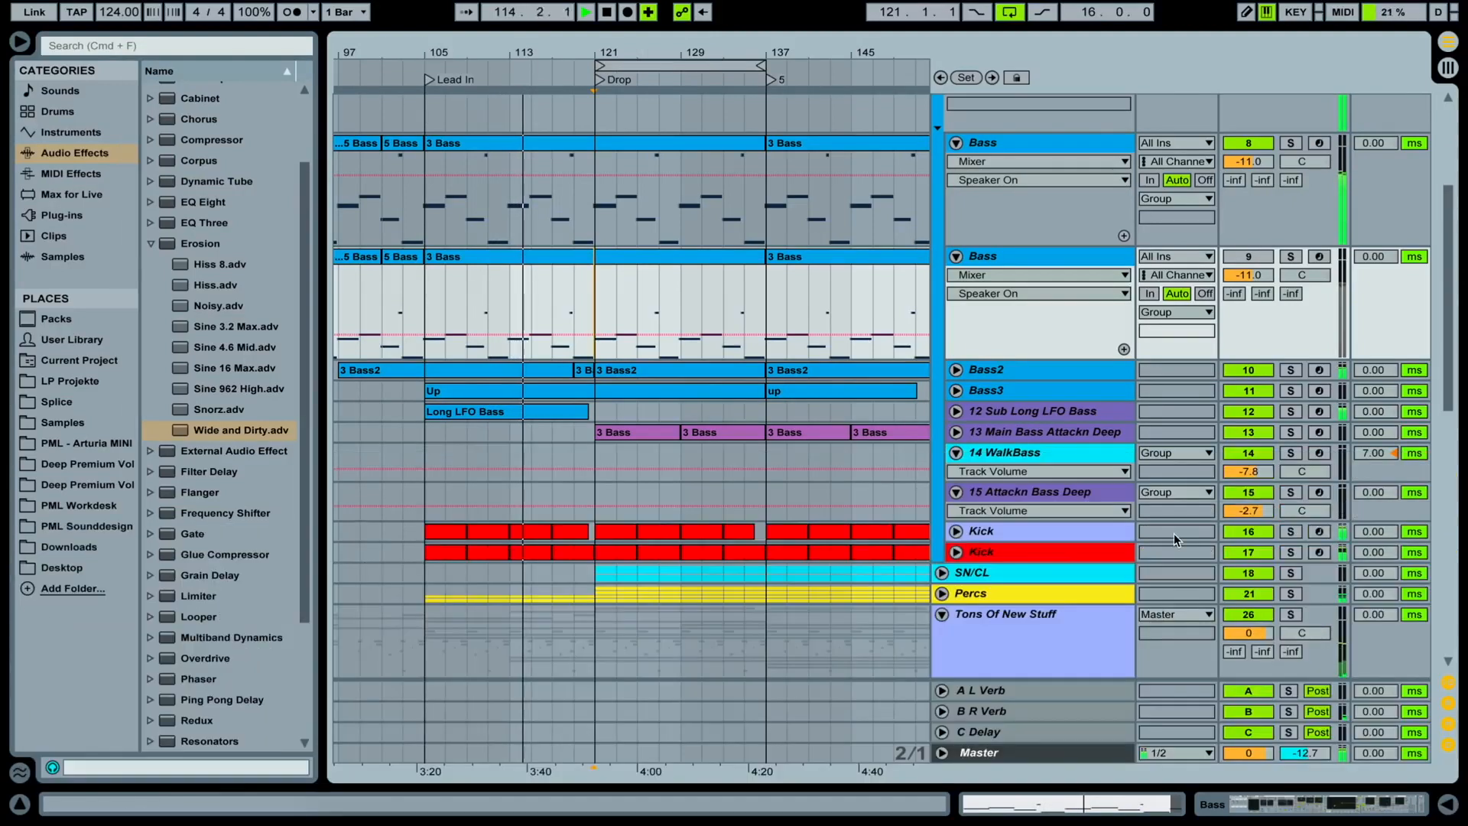
{"action": "scroll", "coordinate": [1044, 515], "scroll_direction": "up", "scroll_amount": 5}
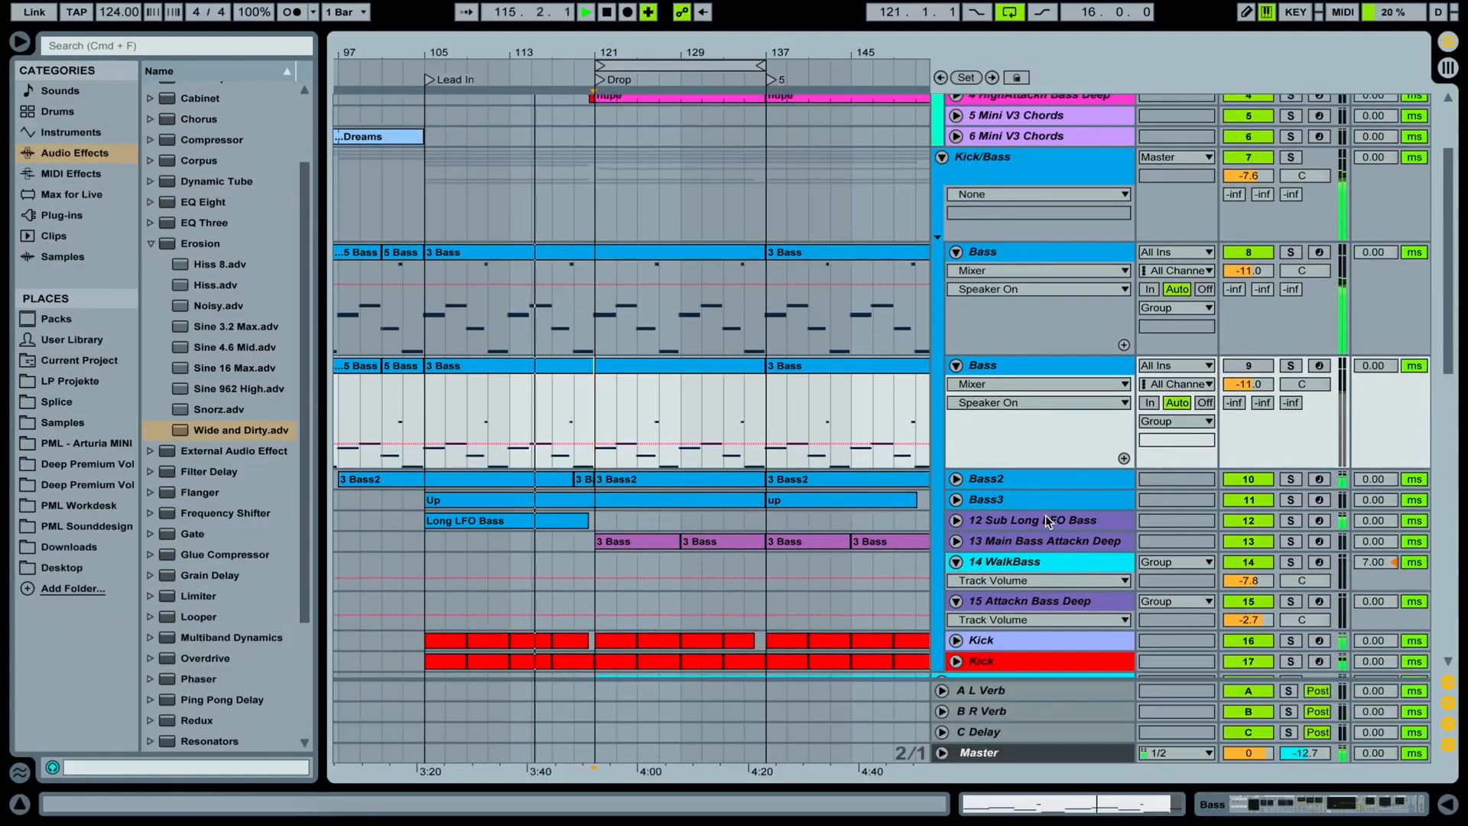
{"action": "scroll", "coordinate": [1044, 515], "scroll_direction": "up", "scroll_amount": 2}
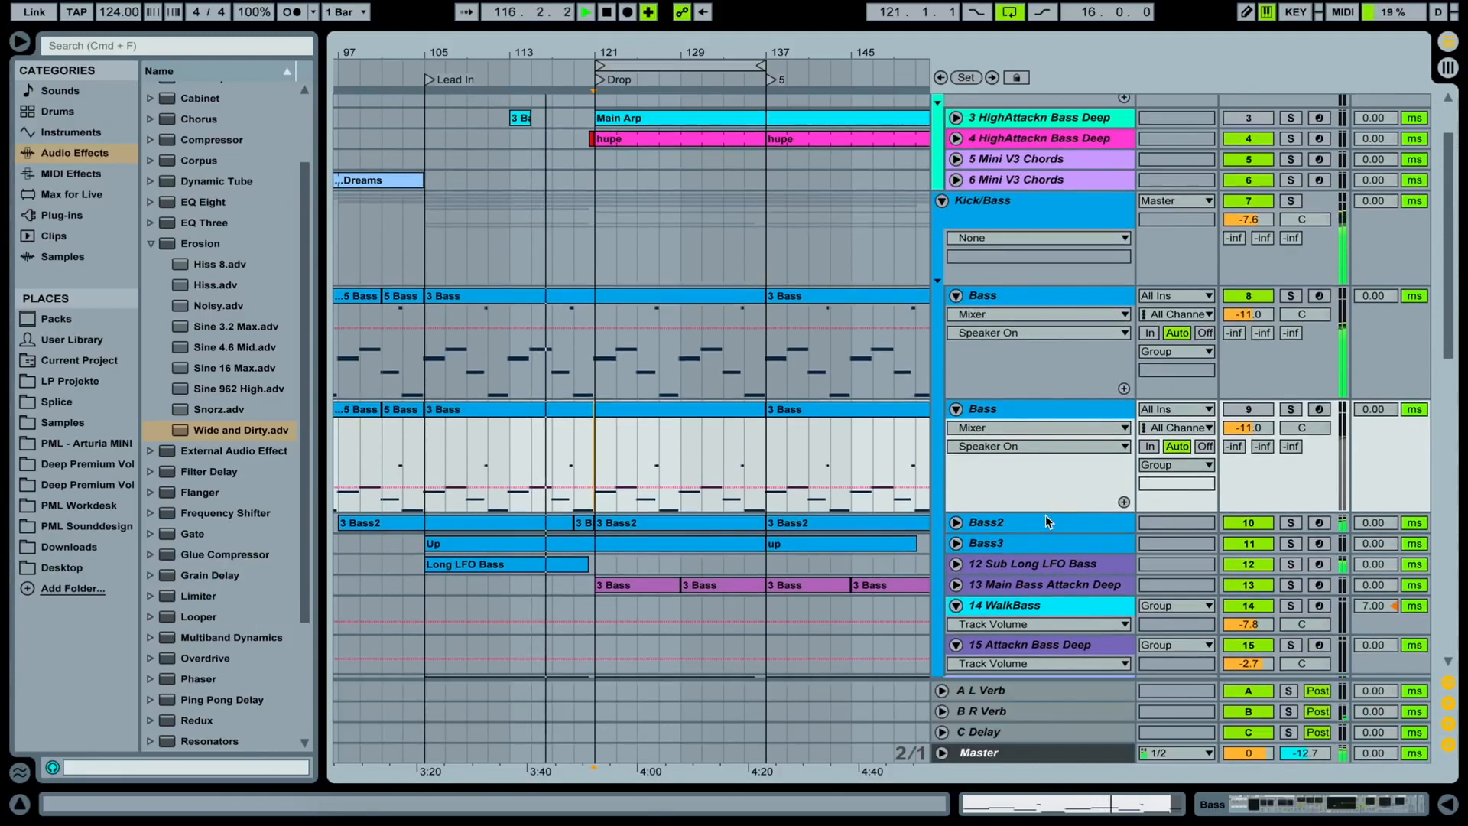